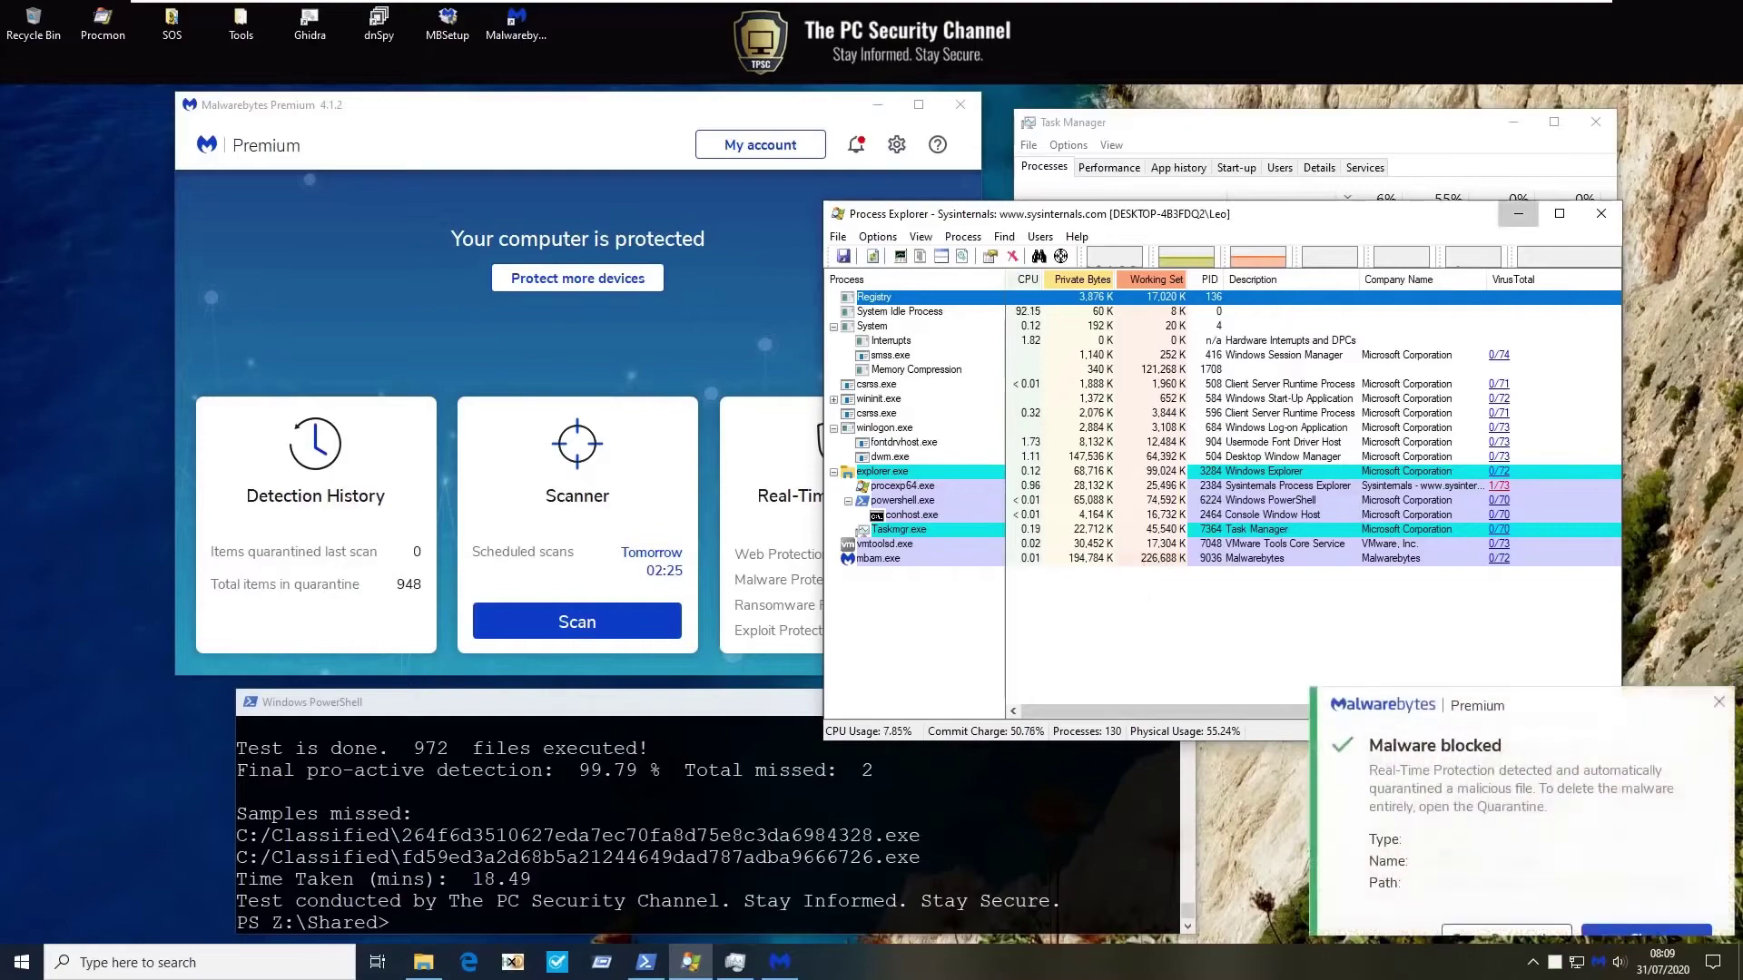
Minimize the Process Explorer window, leaving the Malwarebytes test results.
click(1518, 214)
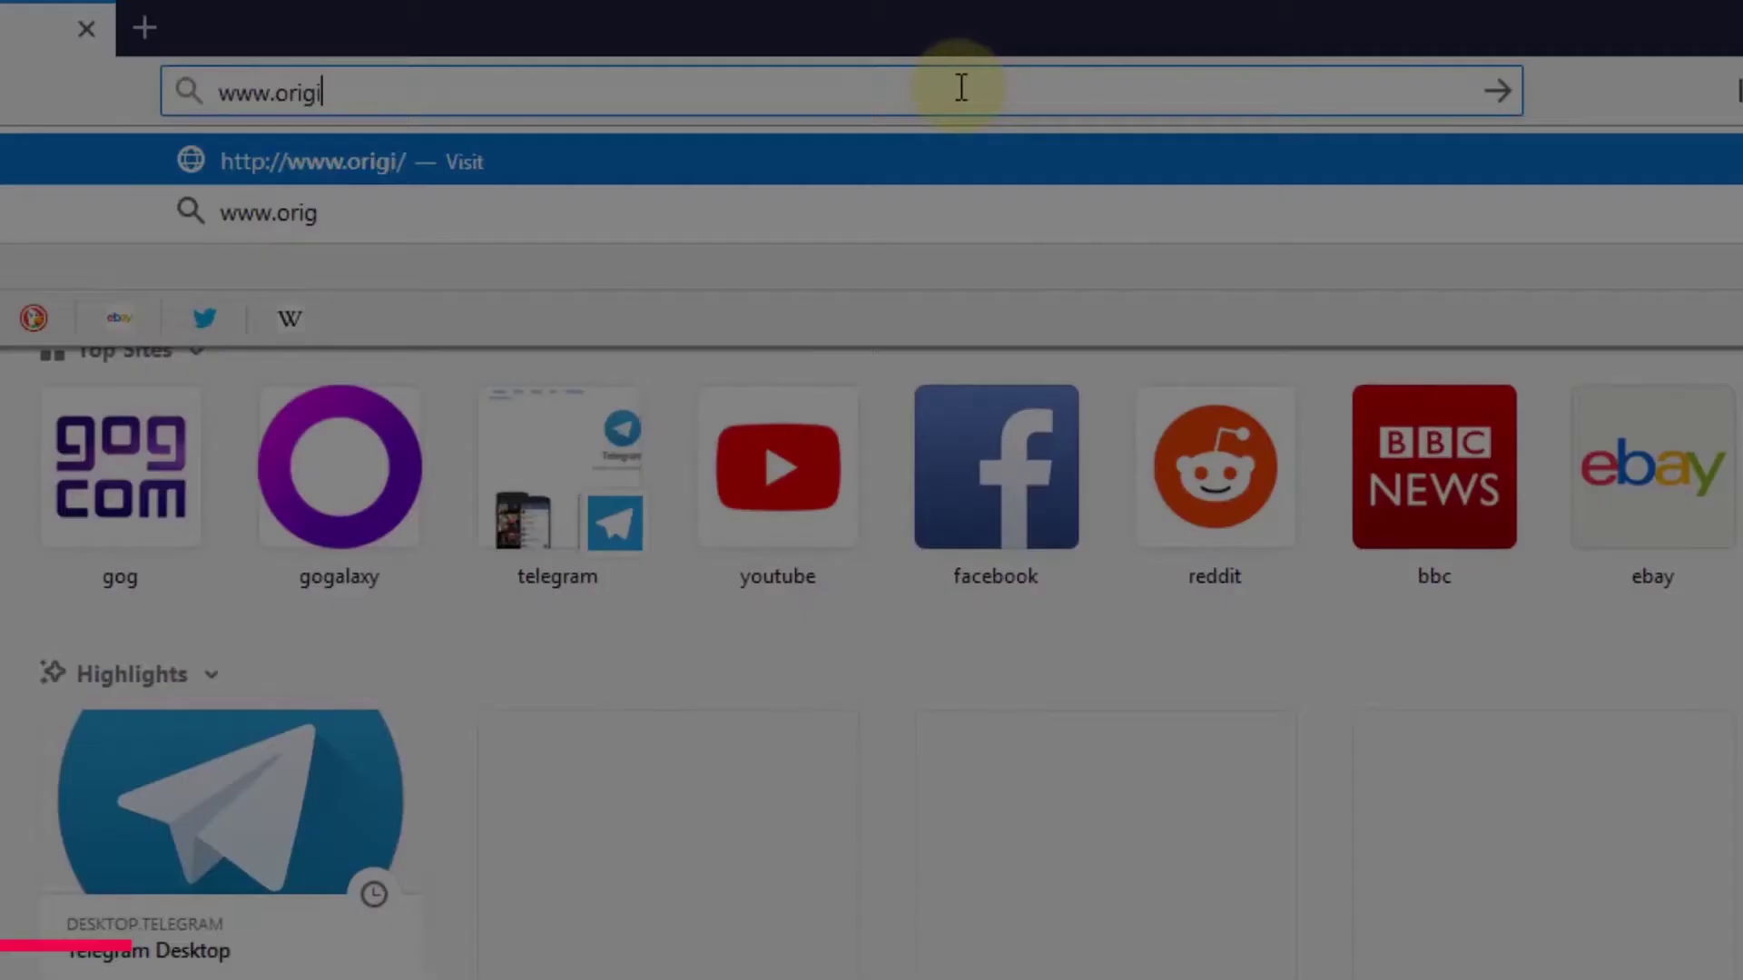
Go to origin.com, download the Windows Origin client, and run OriginThinSetup.exe.
text(in.com/gbr/en-us/store/download)
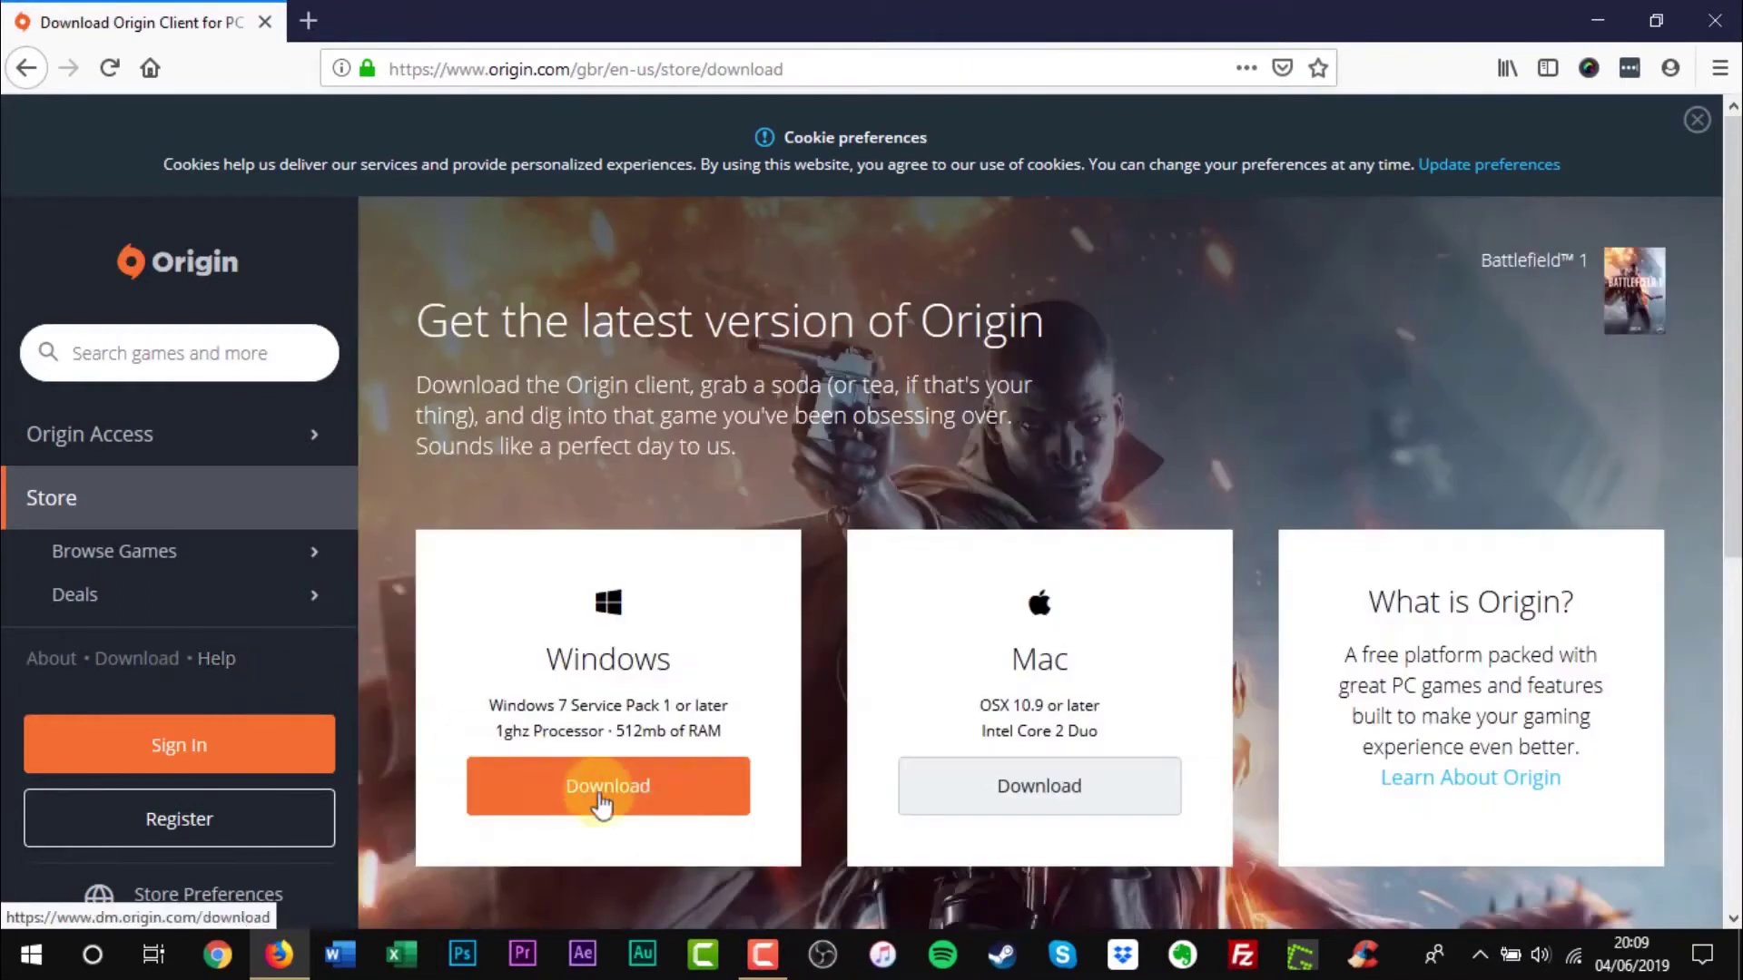
click(624, 808)
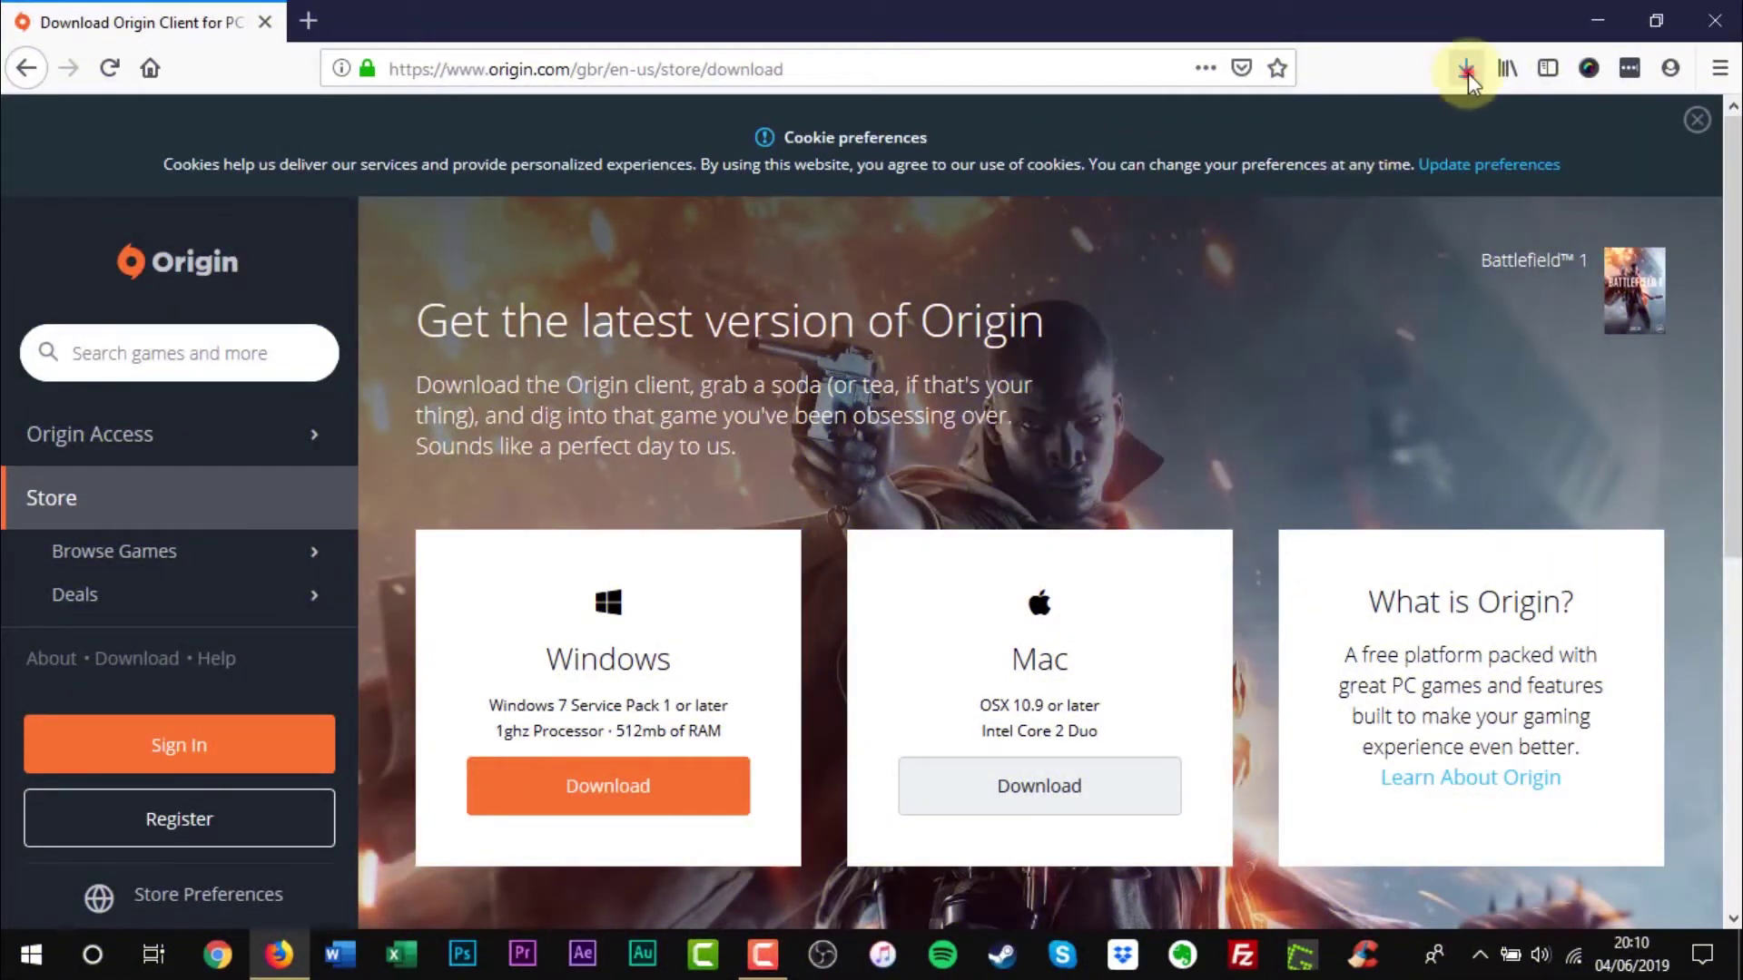
click(1468, 73)
click(1071, 156)
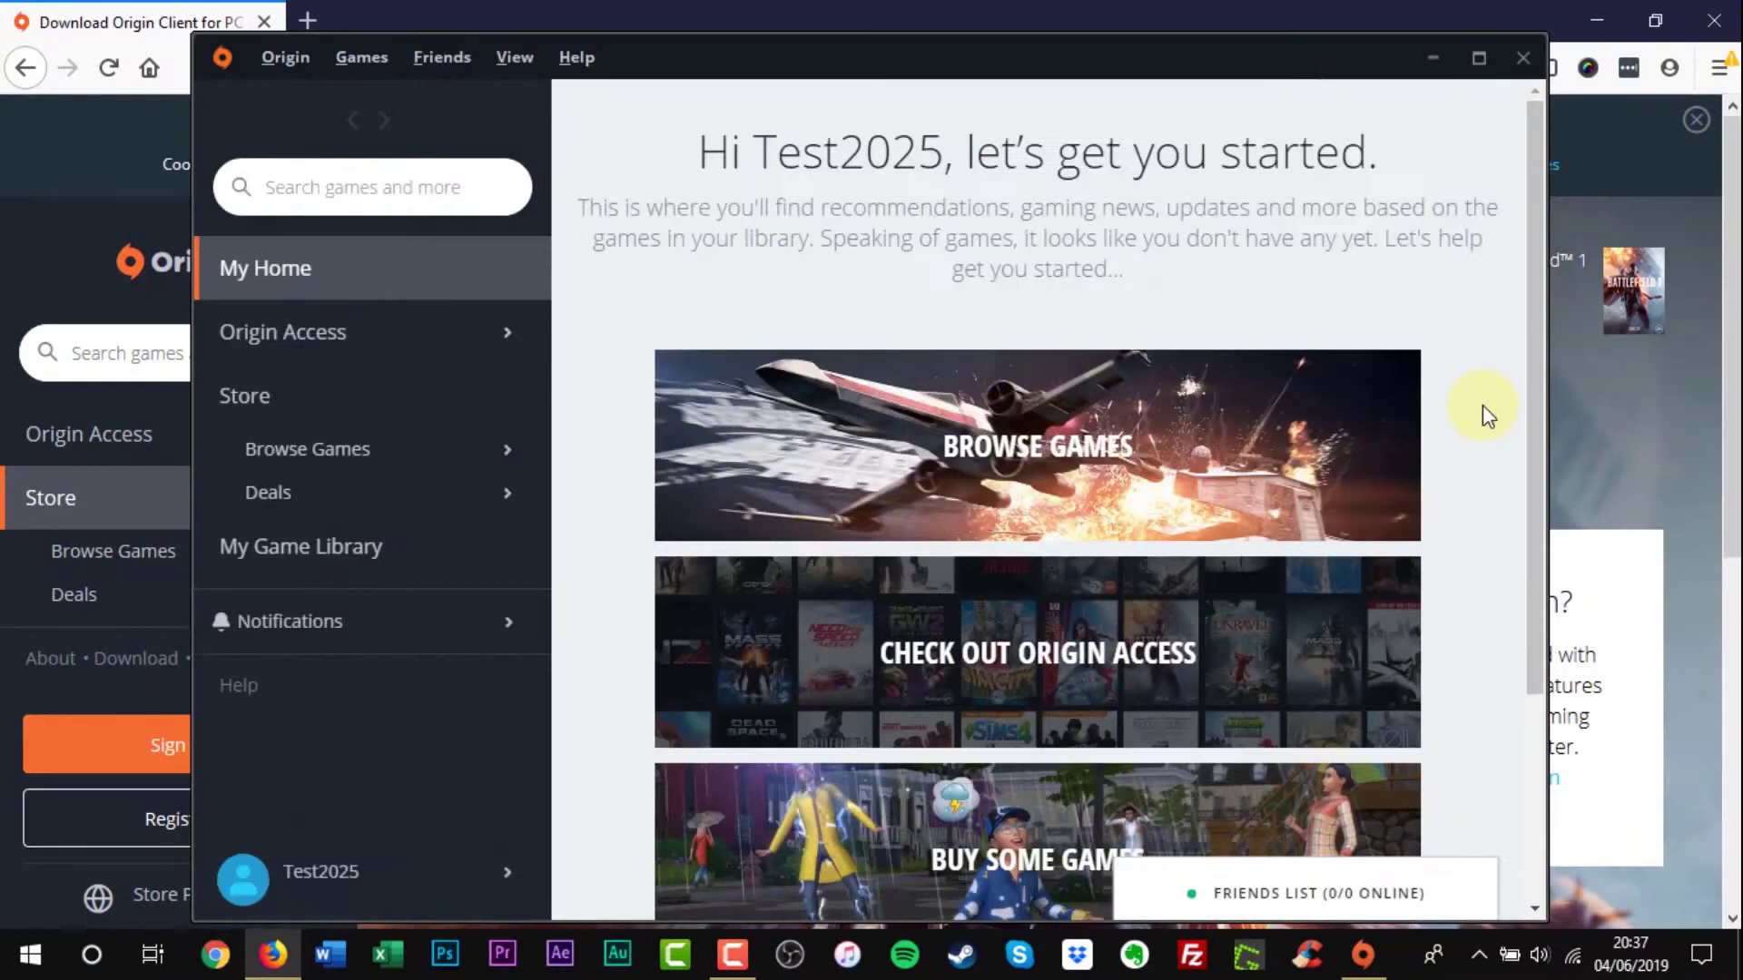
Maximize the Origin client window on its home page.
click(1477, 57)
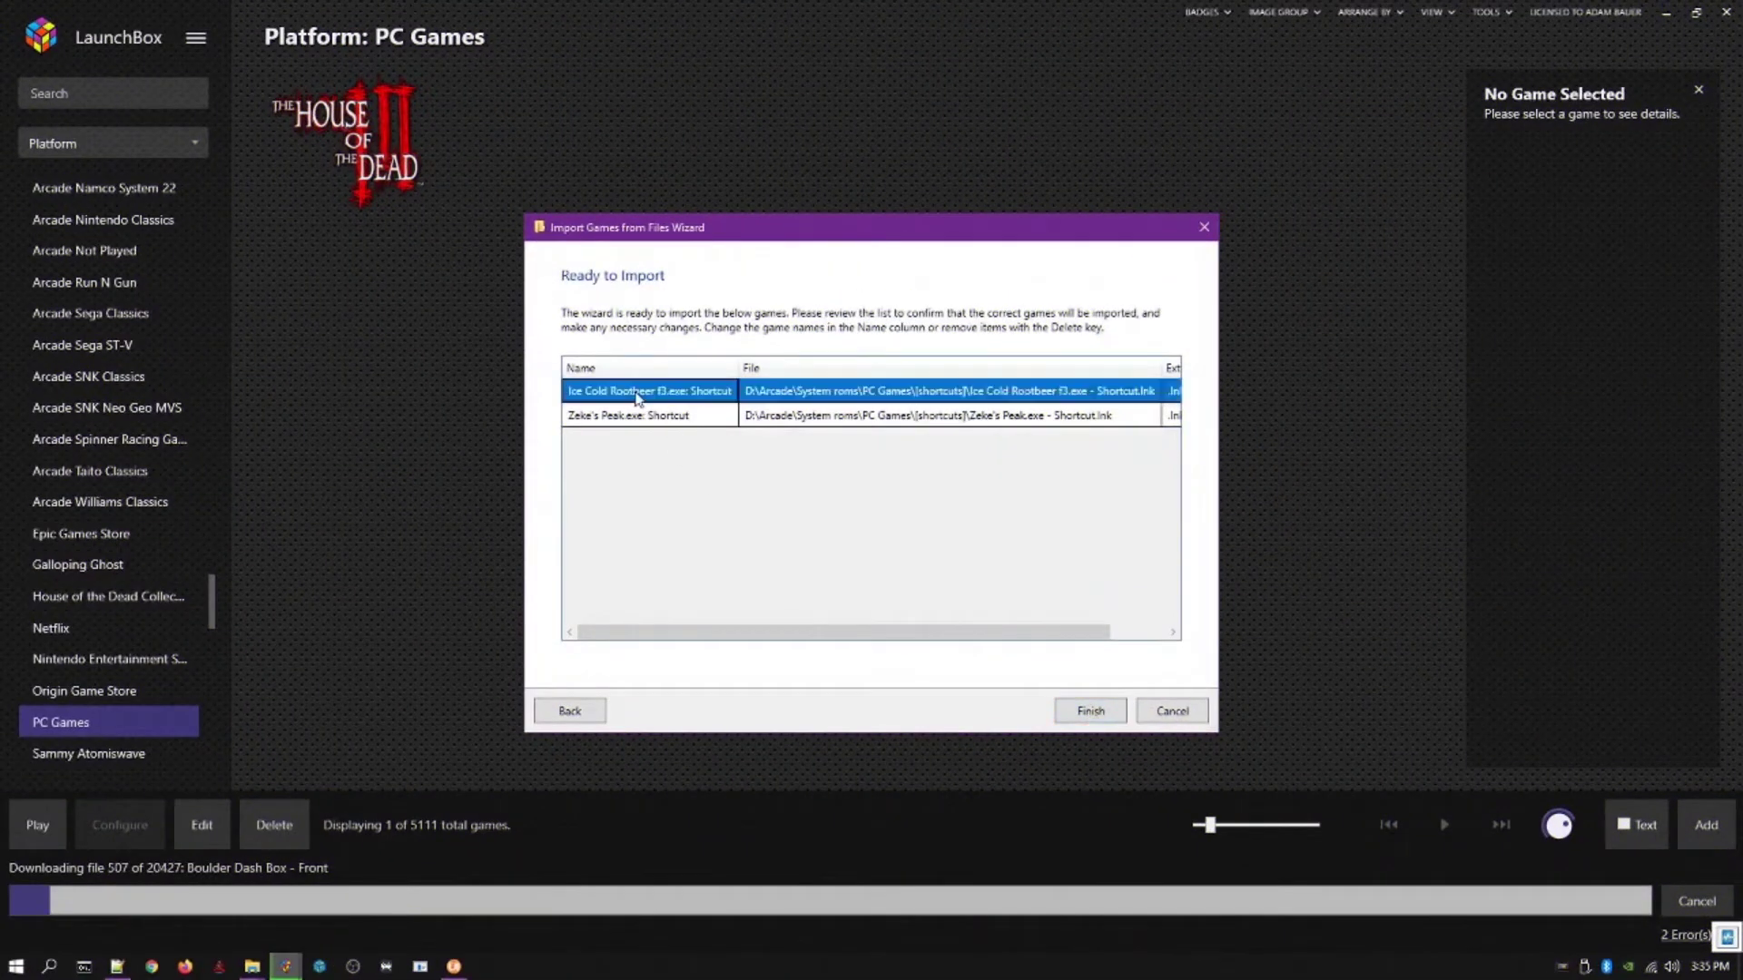
Finish importing Ice Cold Rootbeer and Zeke's Peak, and dismiss the success message.
click(663, 392)
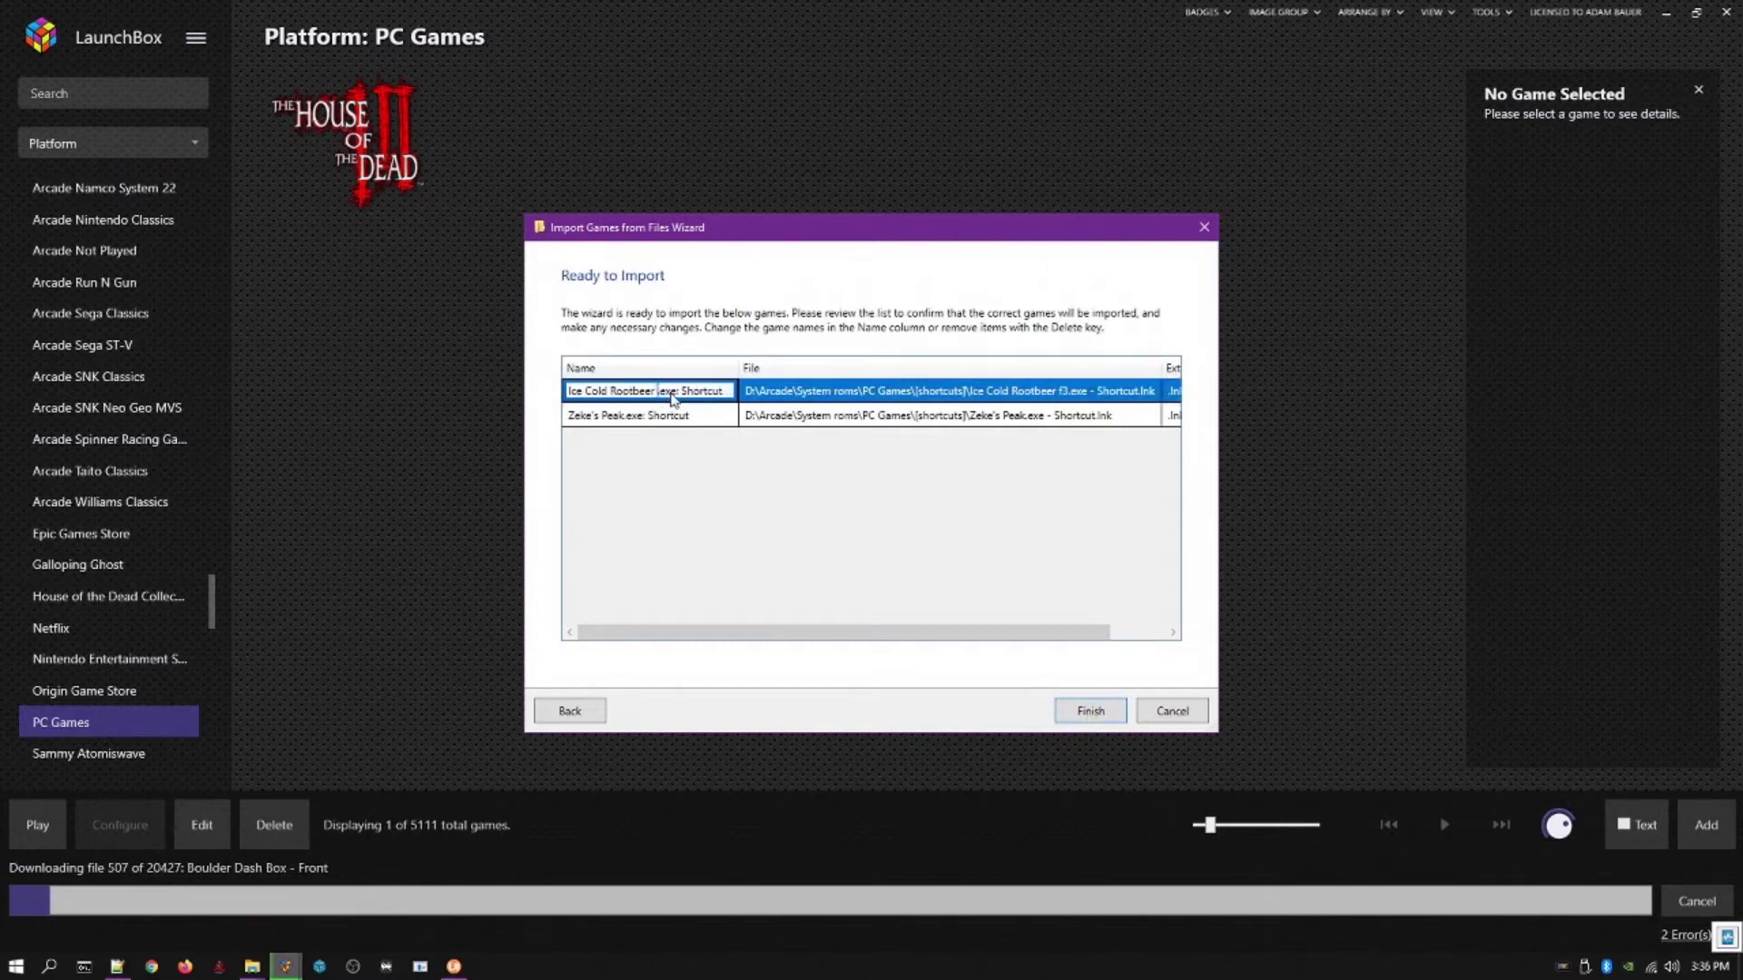
key(Return)
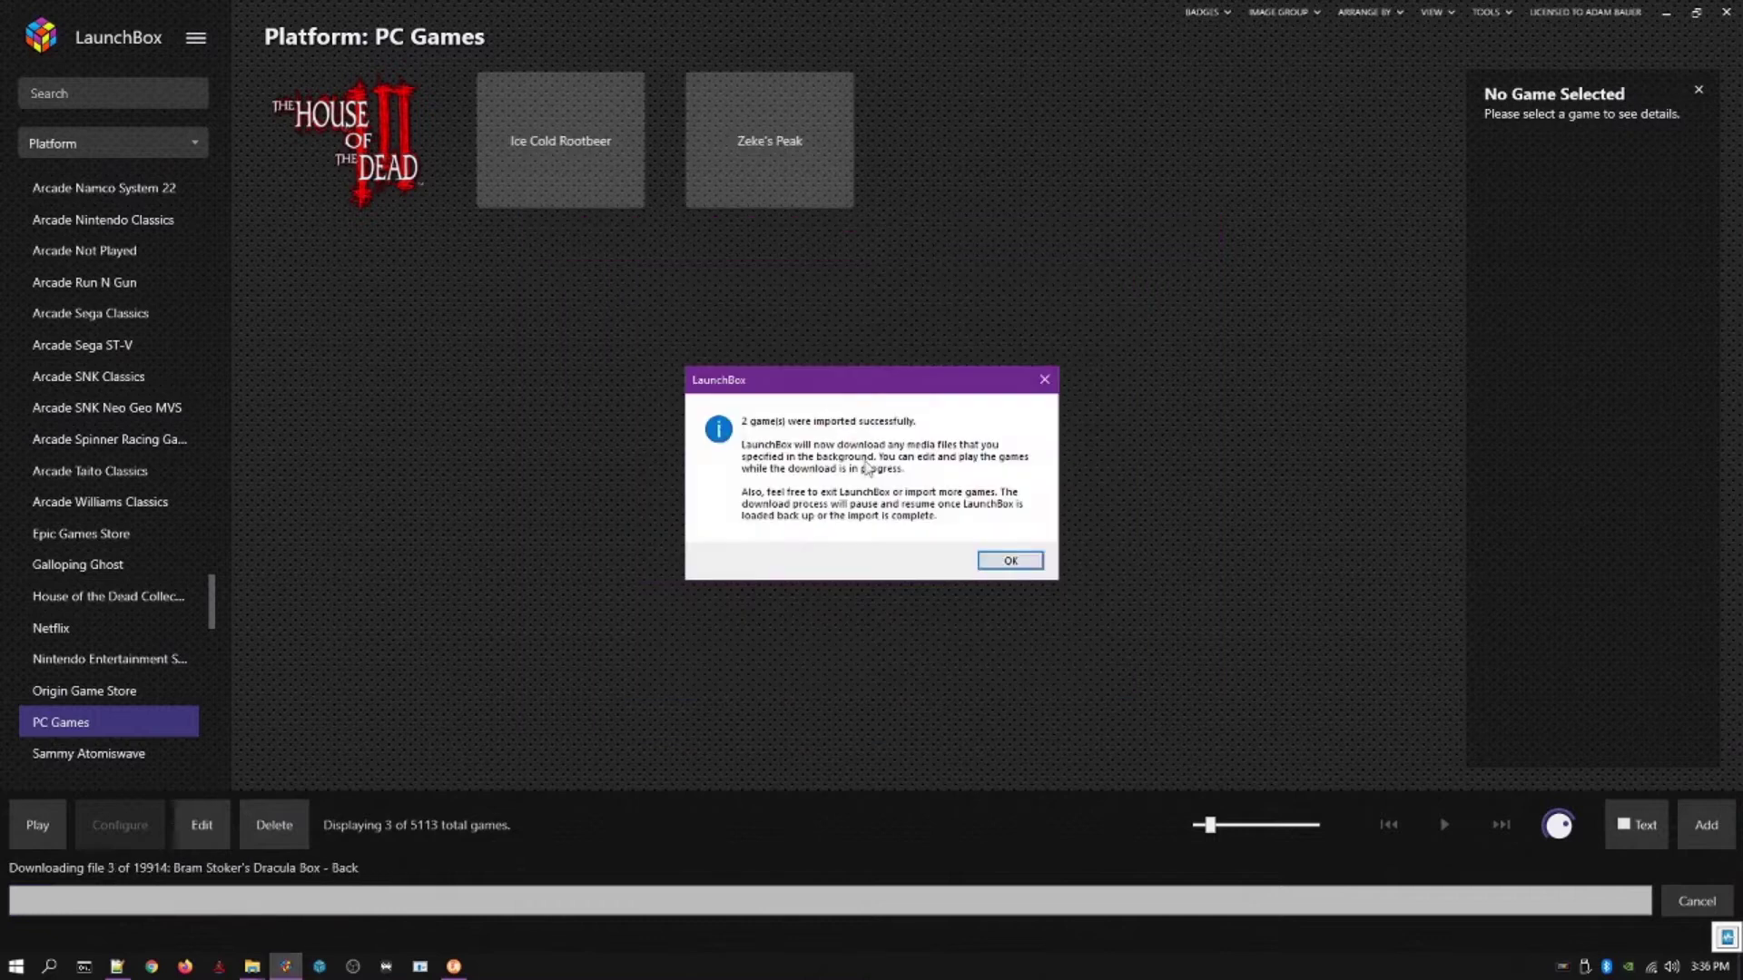
click(1009, 561)
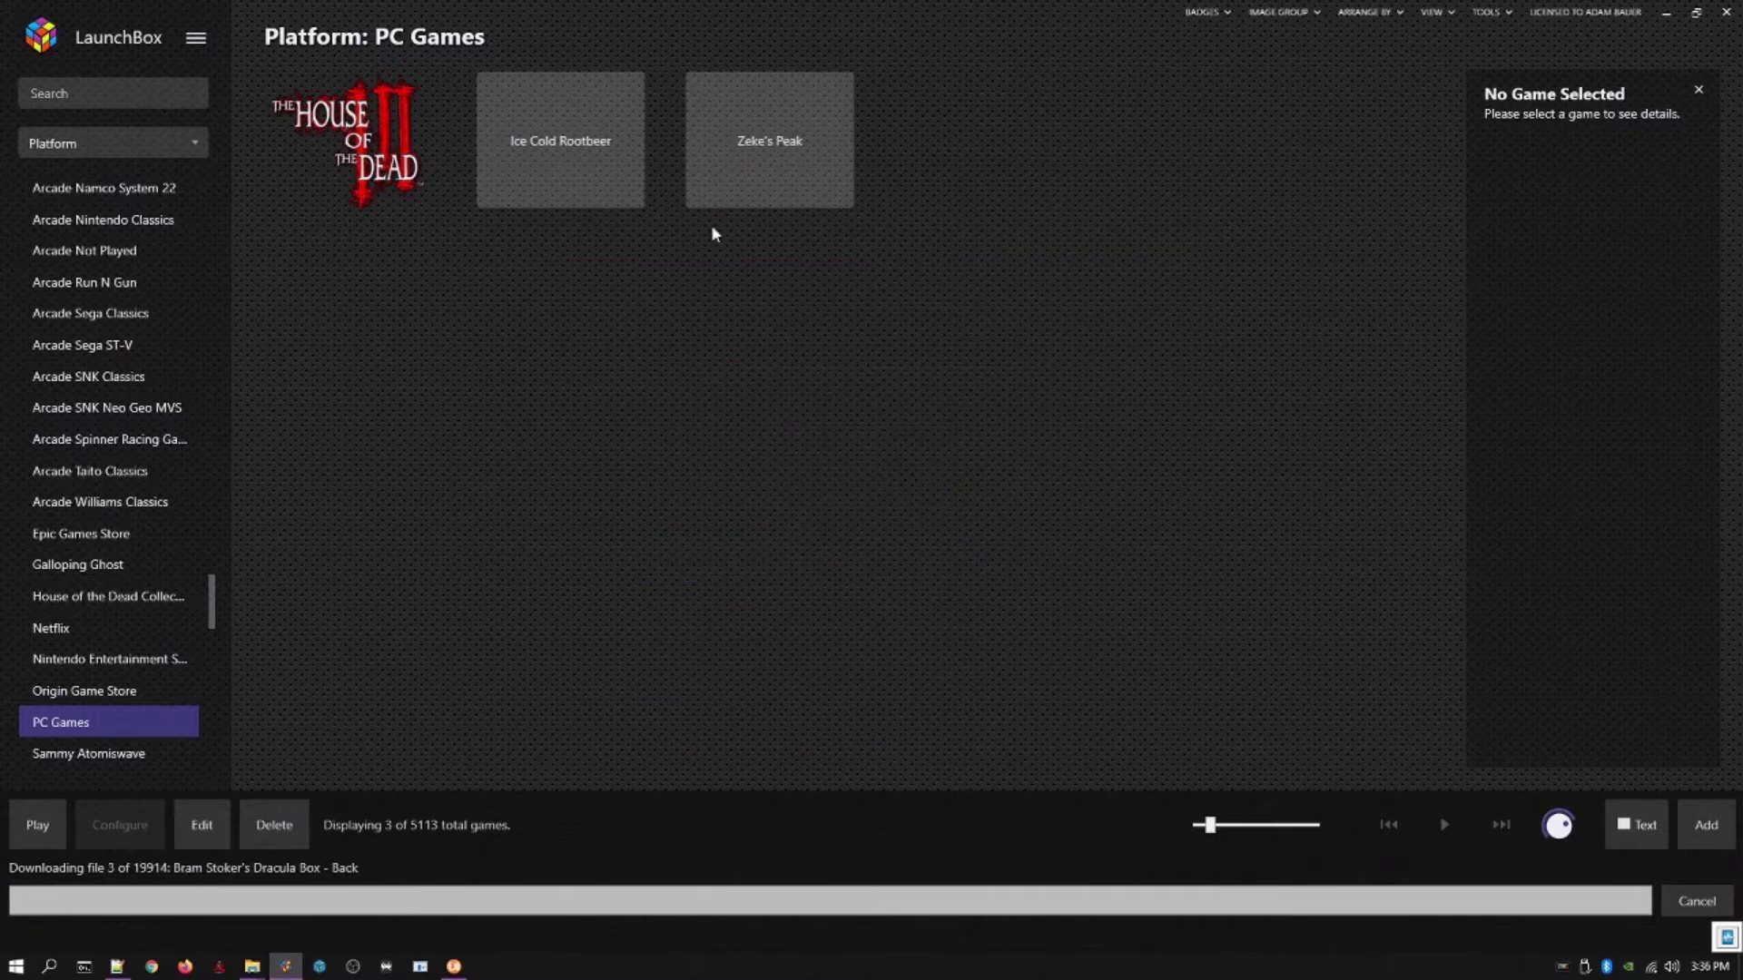
Open the Edit details for Ice Cold Rootbeer and scroll through them.
right_click(587, 185)
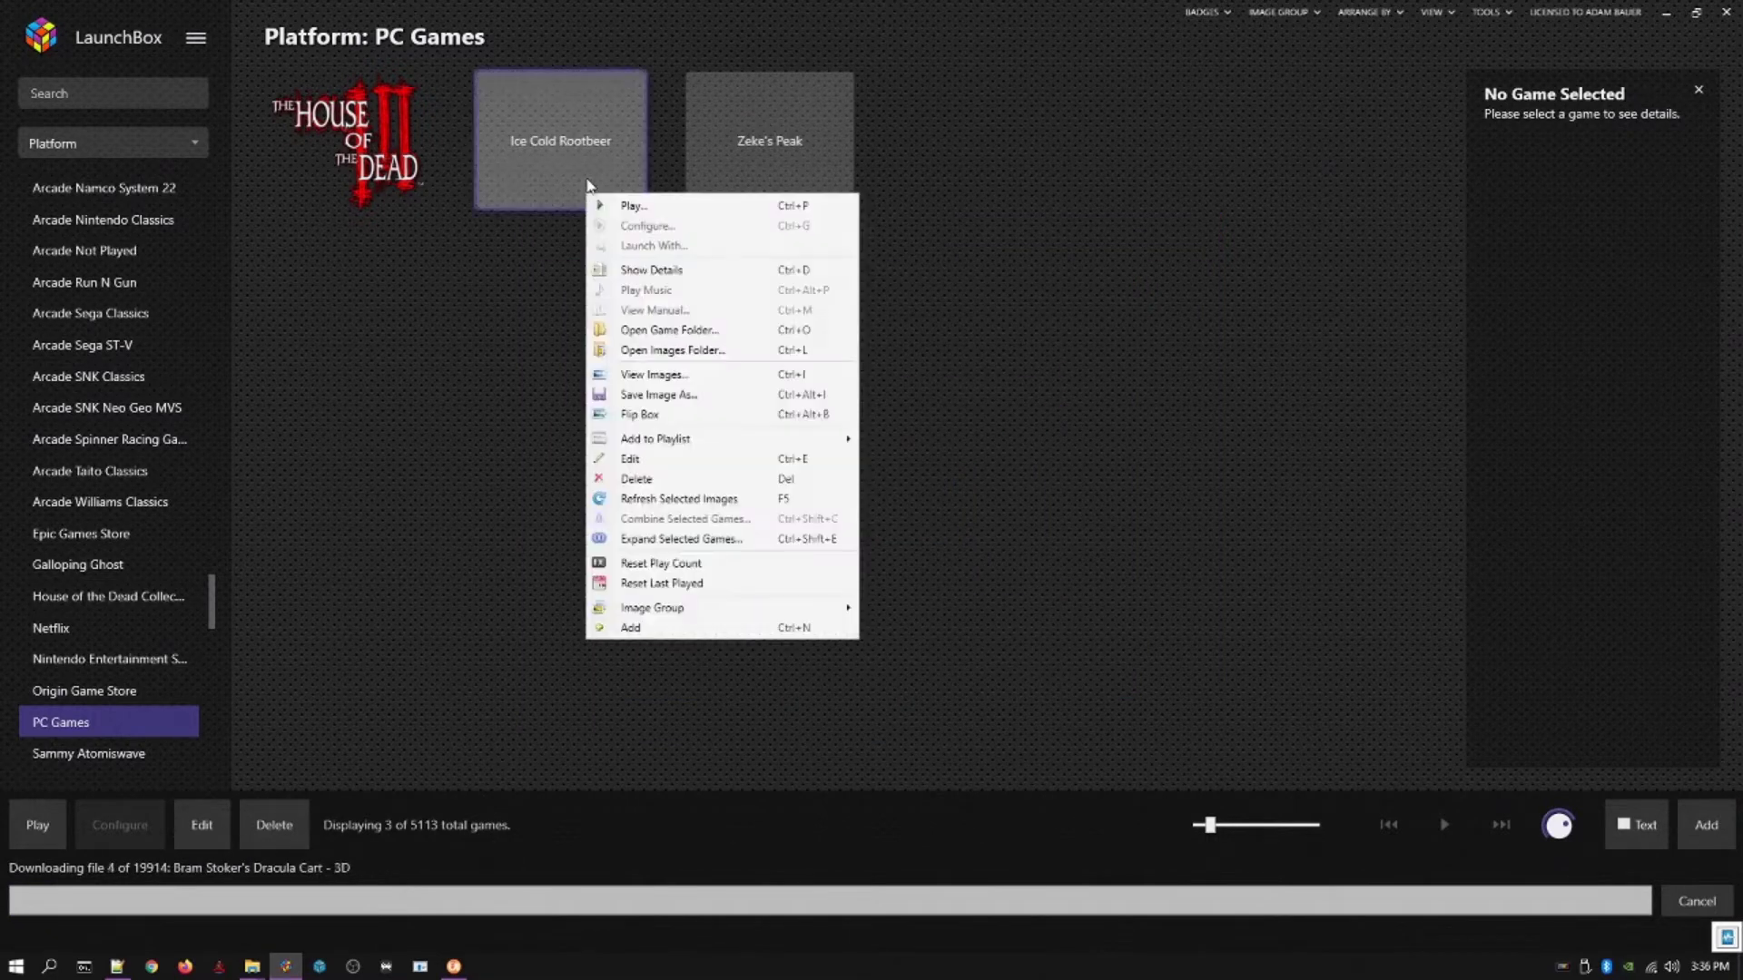
click(652, 459)
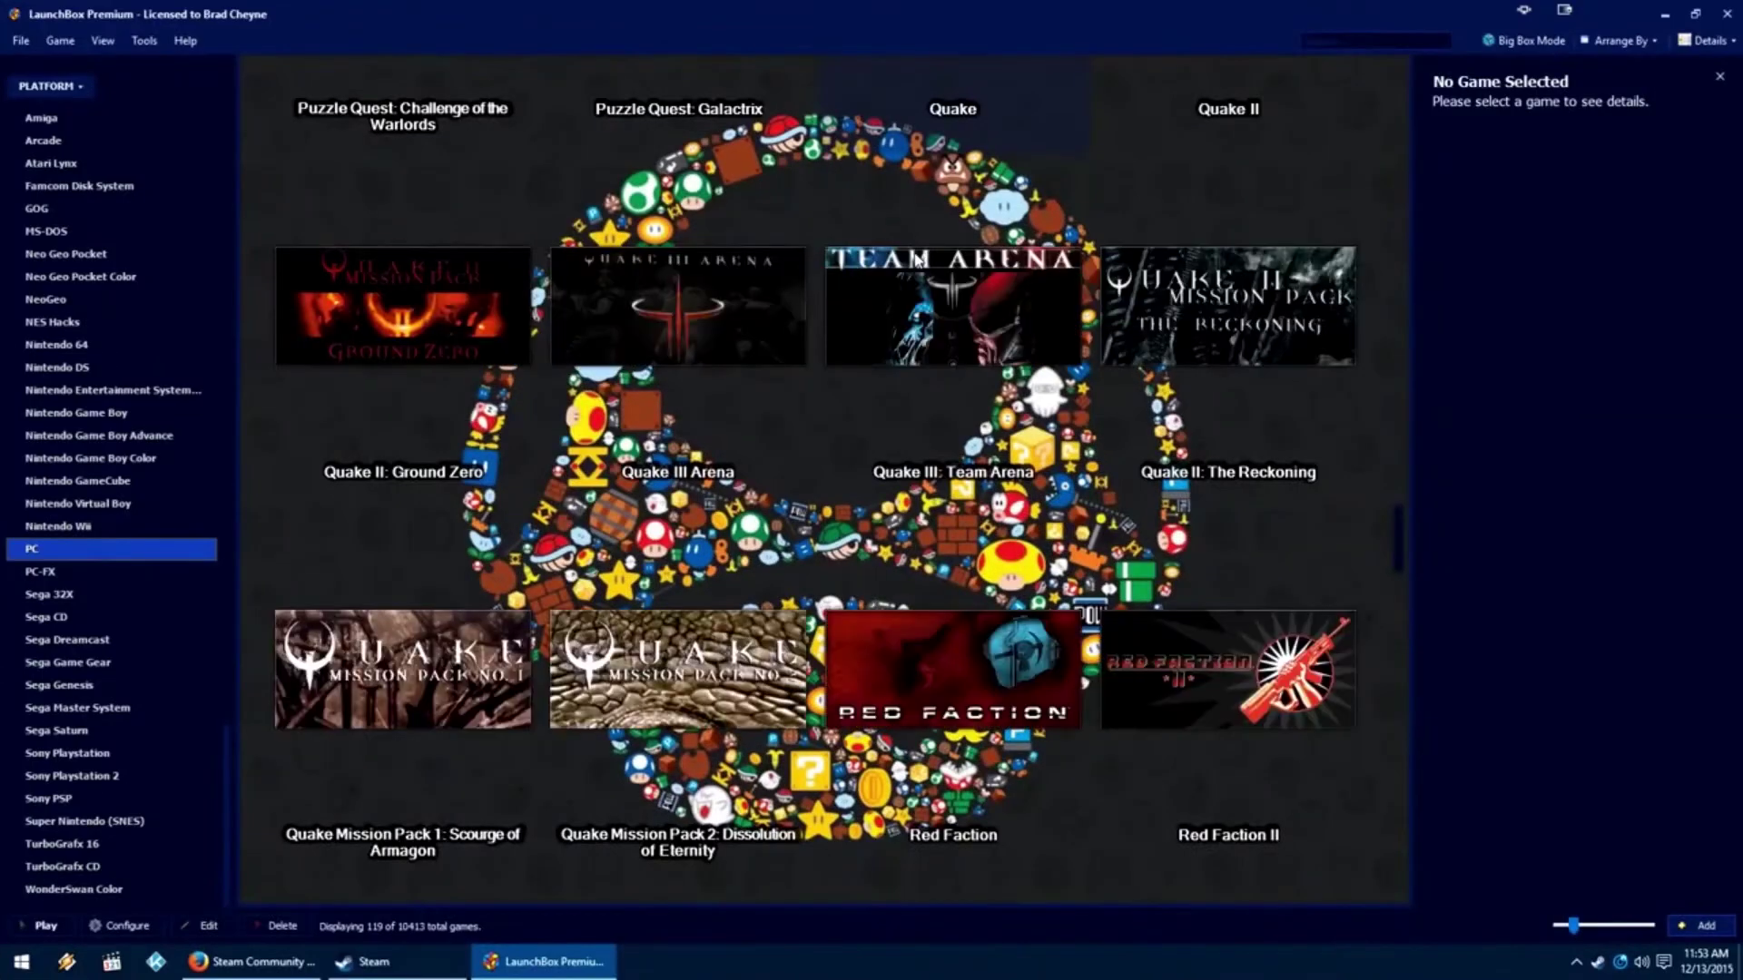
scroll(915, 260, down, 10)
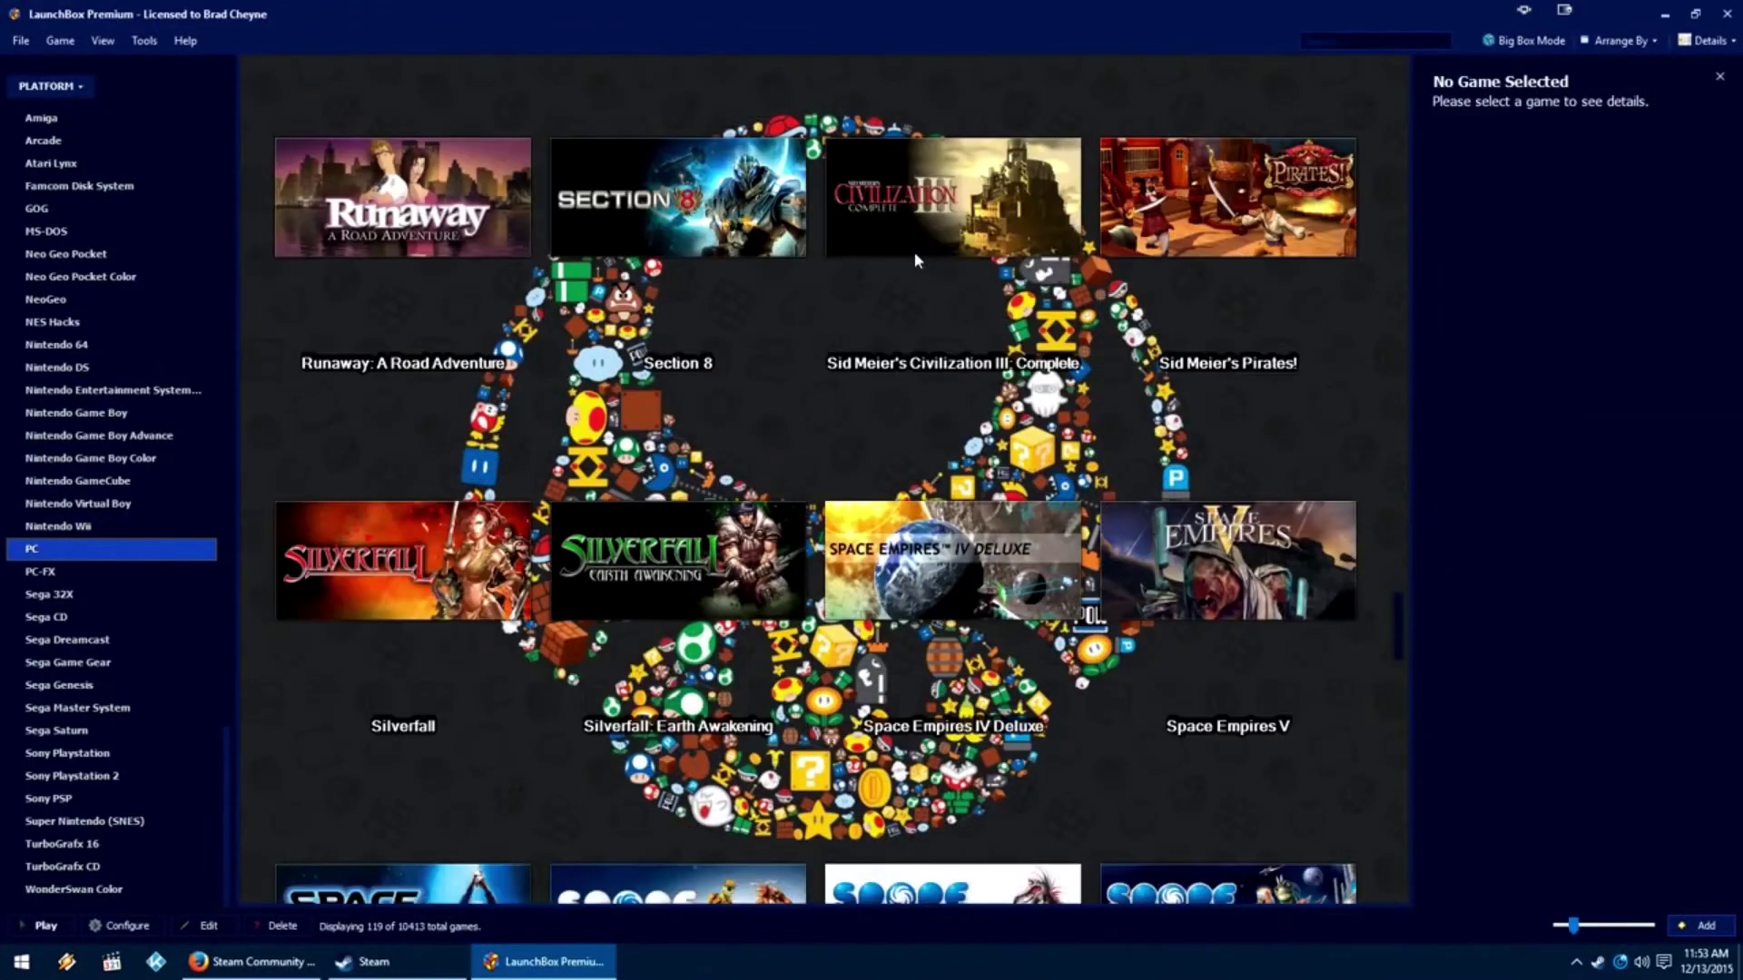
scroll(915, 259, down, 3)
mouse_move(922, 242)
scroll(923, 241, down, 10)
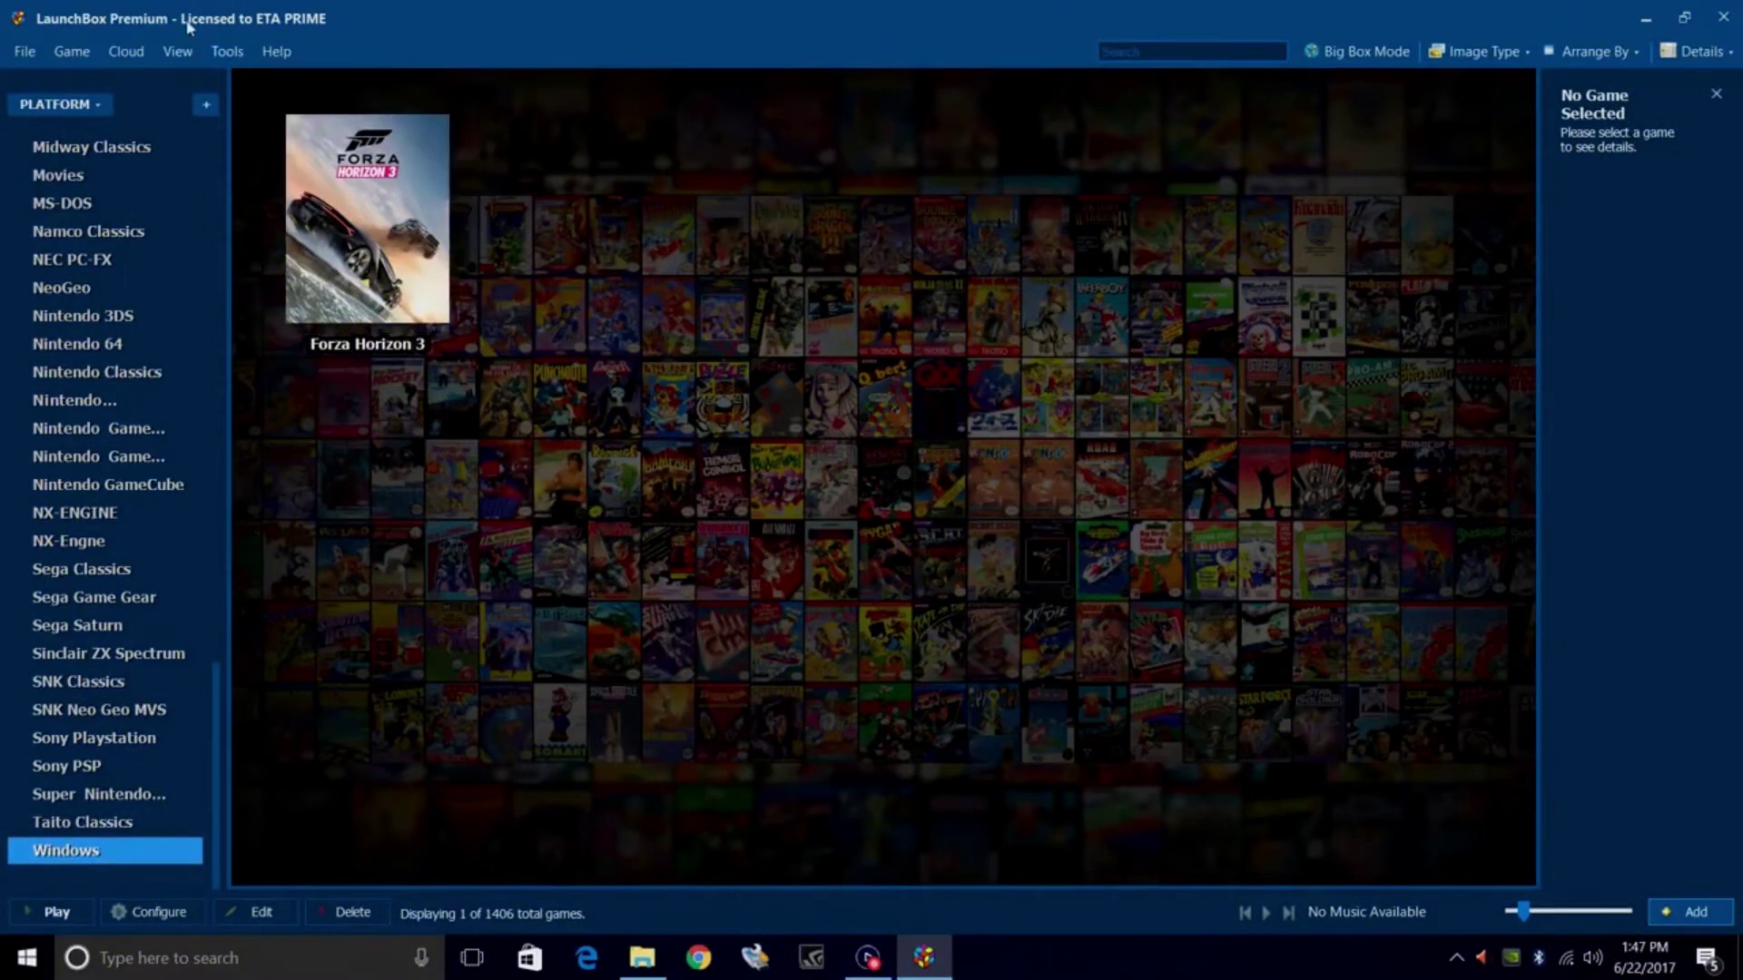
Bring up f.lux's options list and view its effects and extra color modes.
click(73, 52)
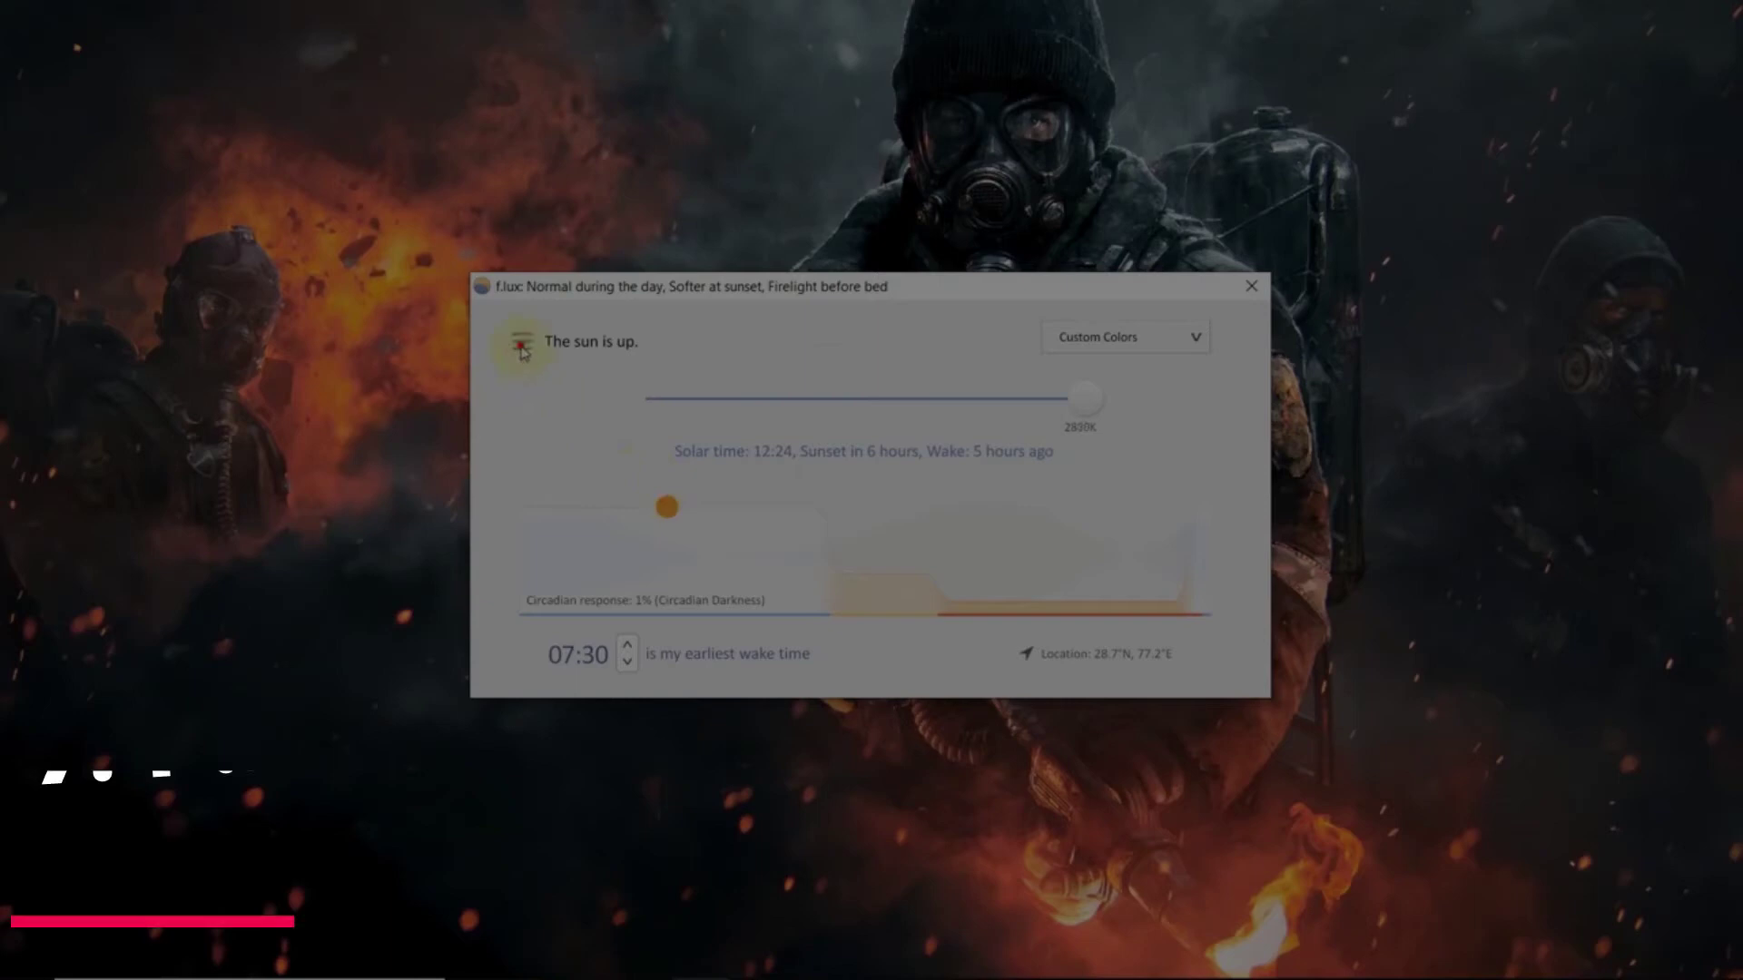
click(521, 341)
click(726, 462)
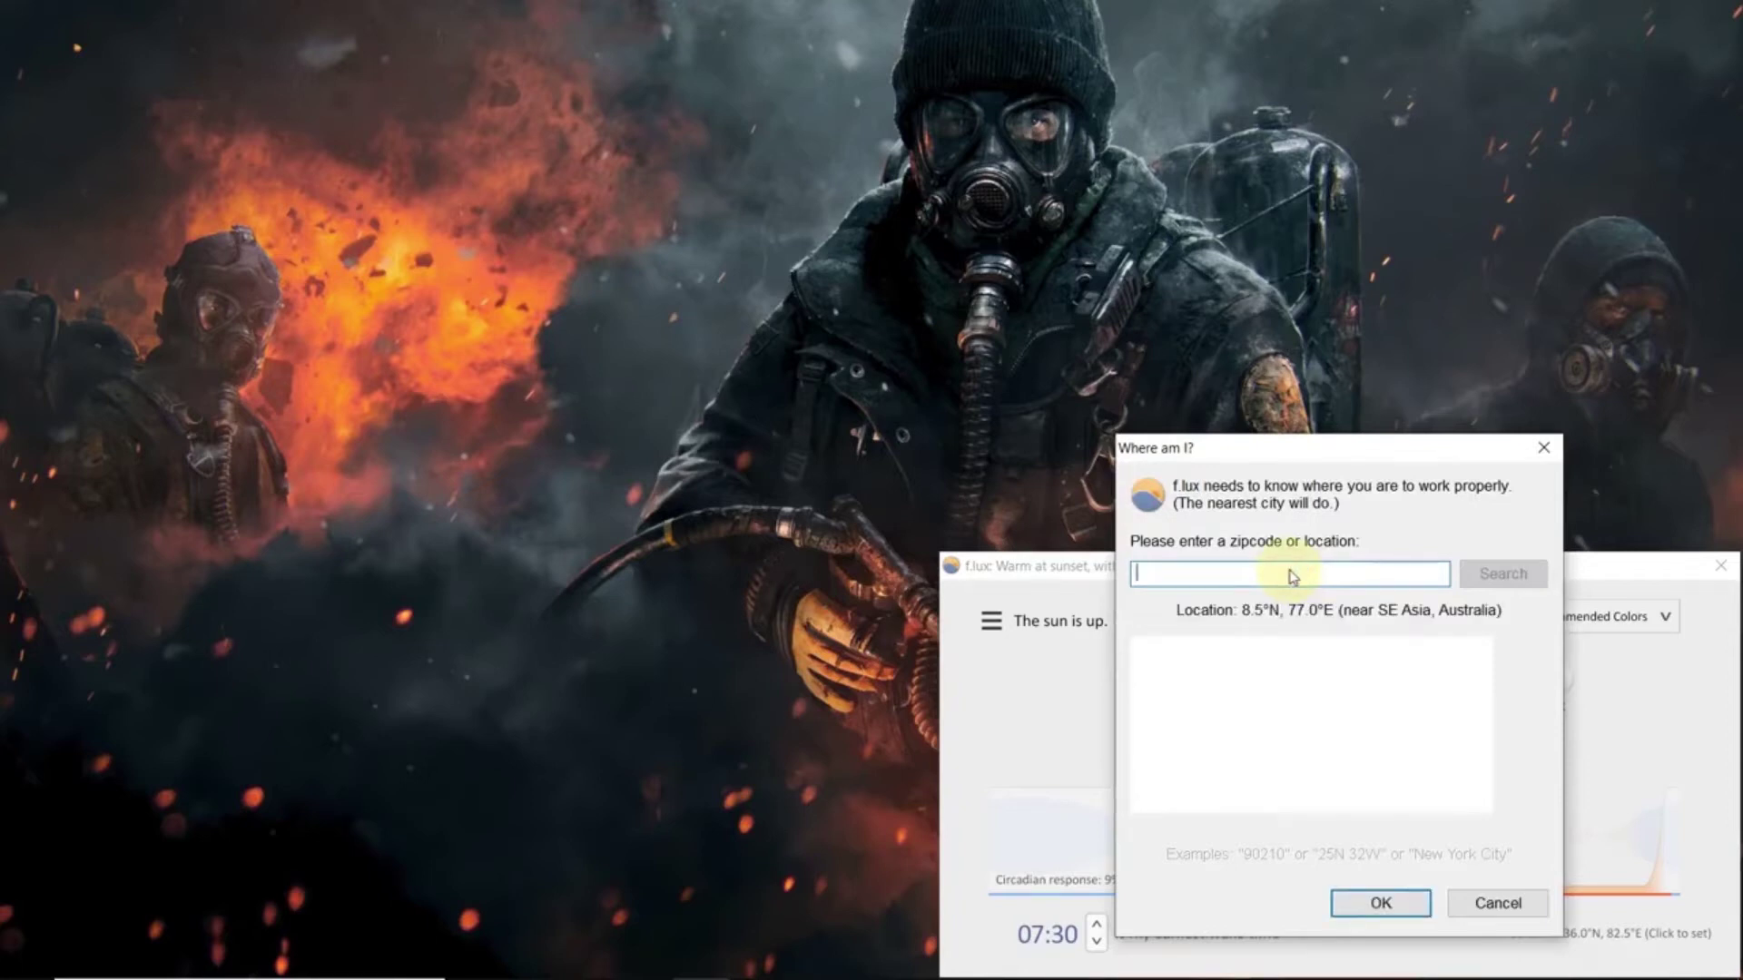
Enter 'delhi' as the location in f.lux's 'Where am I?' dialog.
text(delhi)
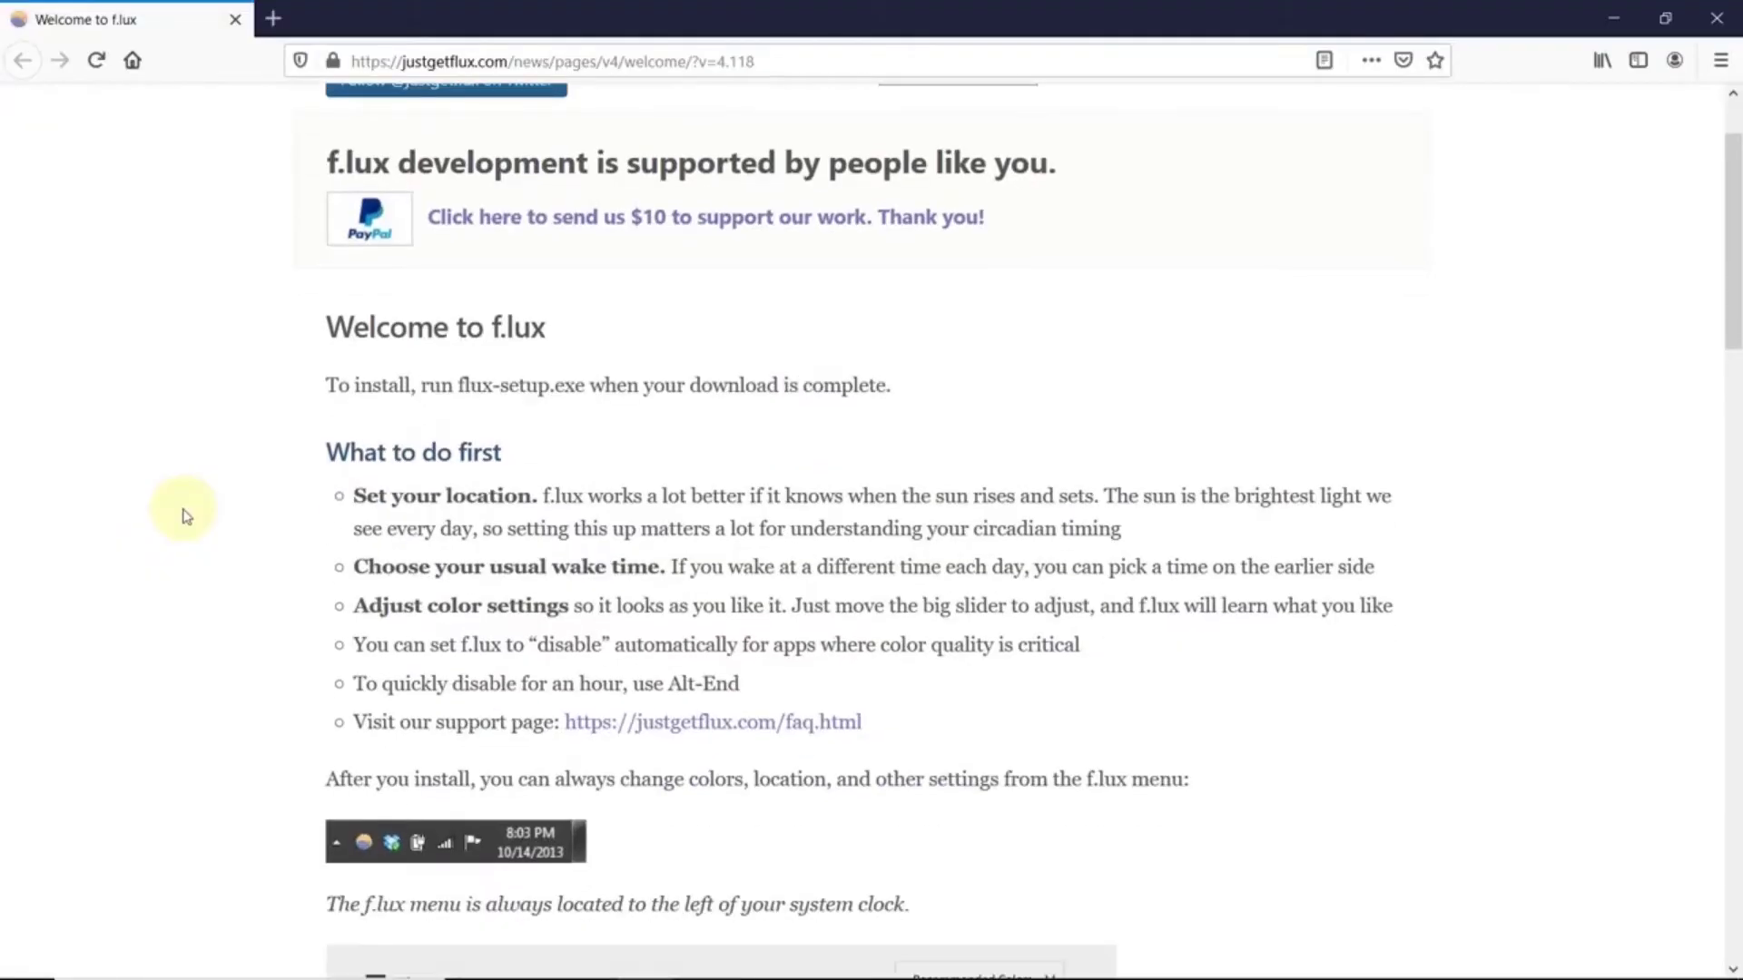
scroll(183, 510, down, 2)
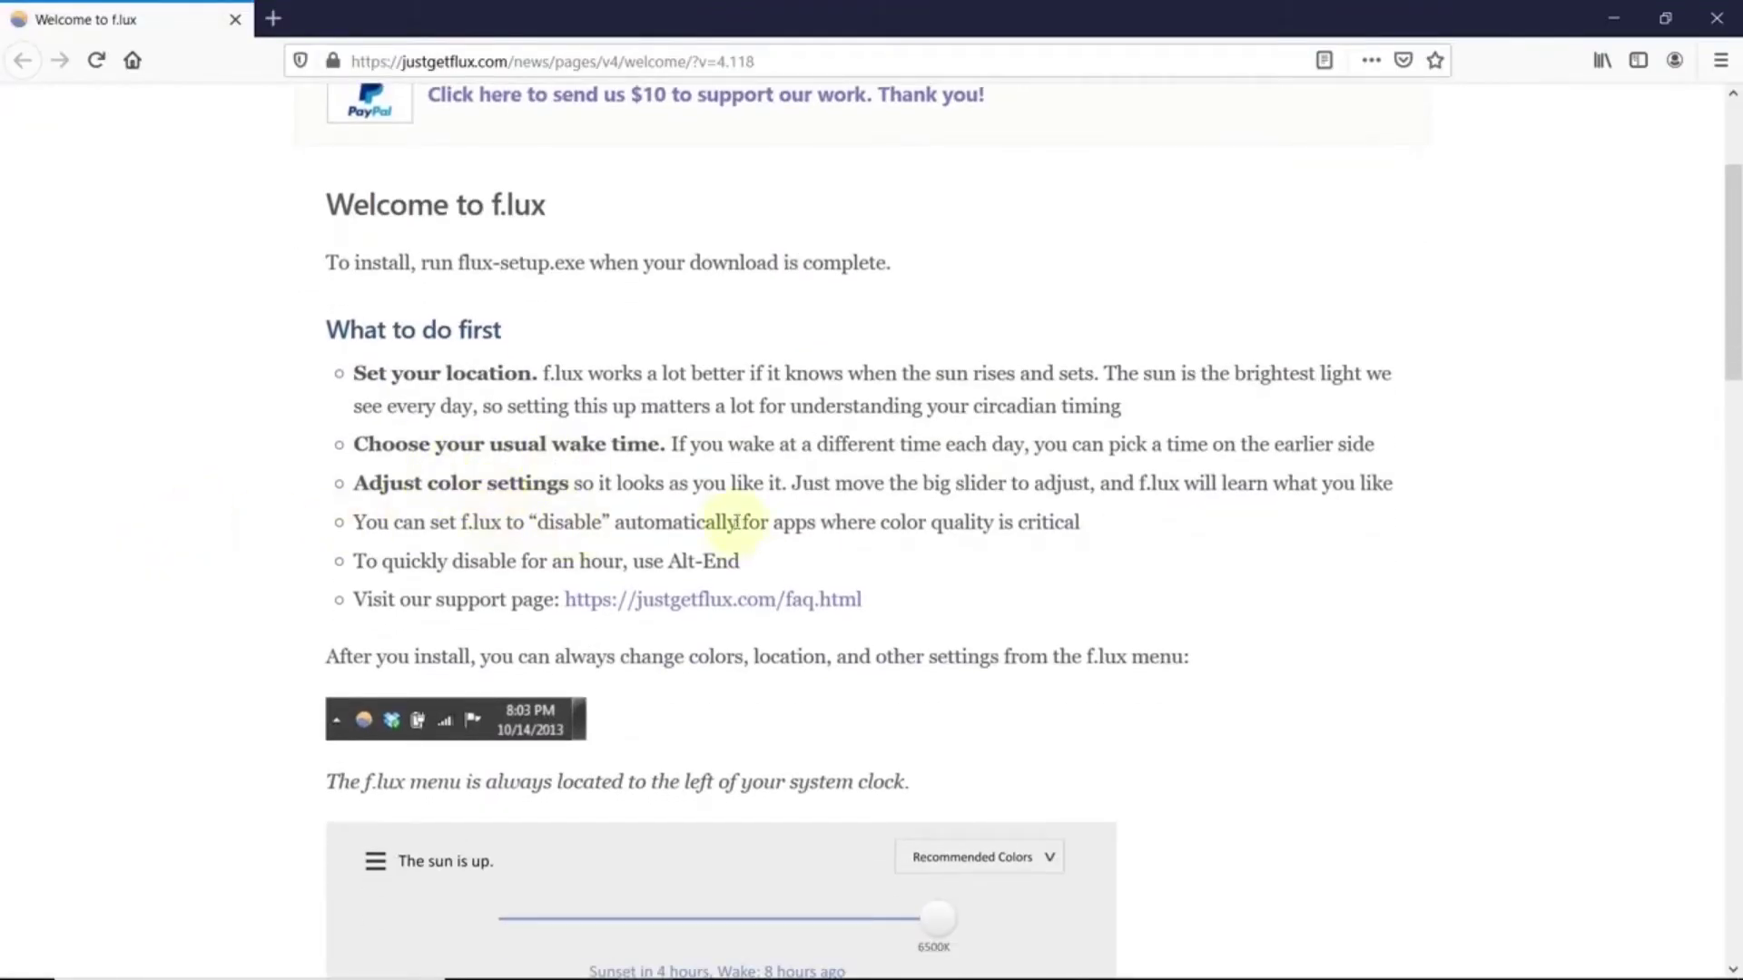
Scroll the justgetflux.com welcome page down to the 'What f.lux does' section.
scroll(1295, 541, down, 5)
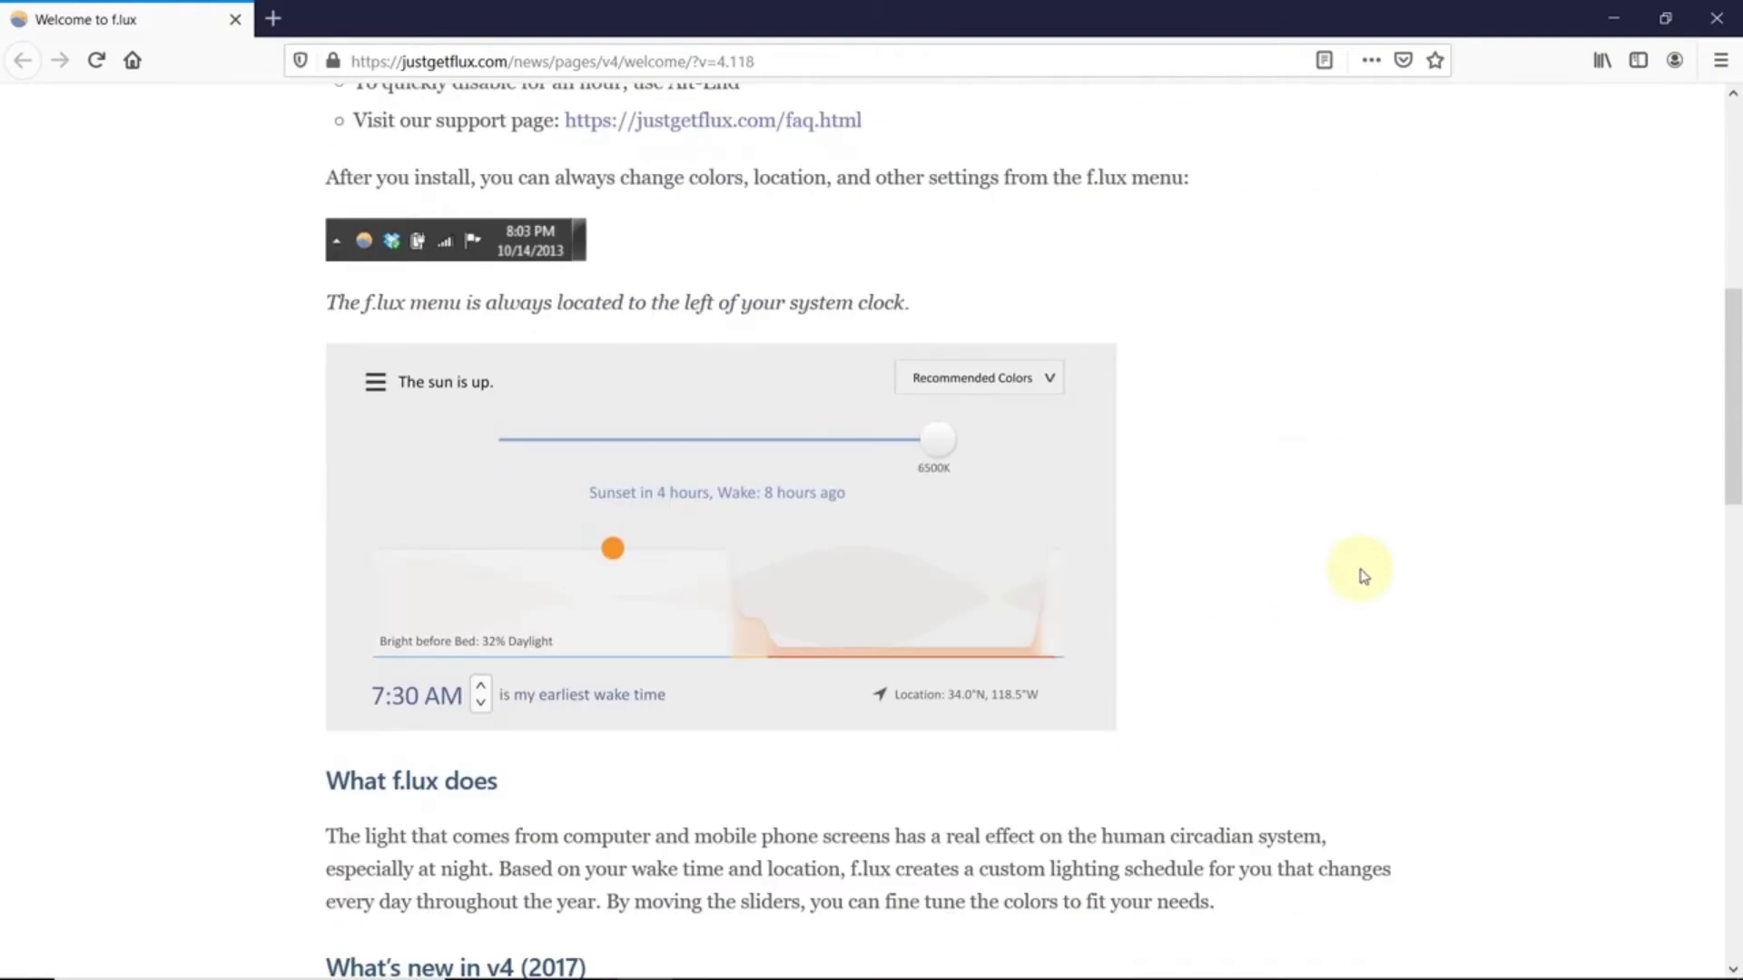
scroll(1359, 574, down, 4)
scroll(1359, 575, up, 6)
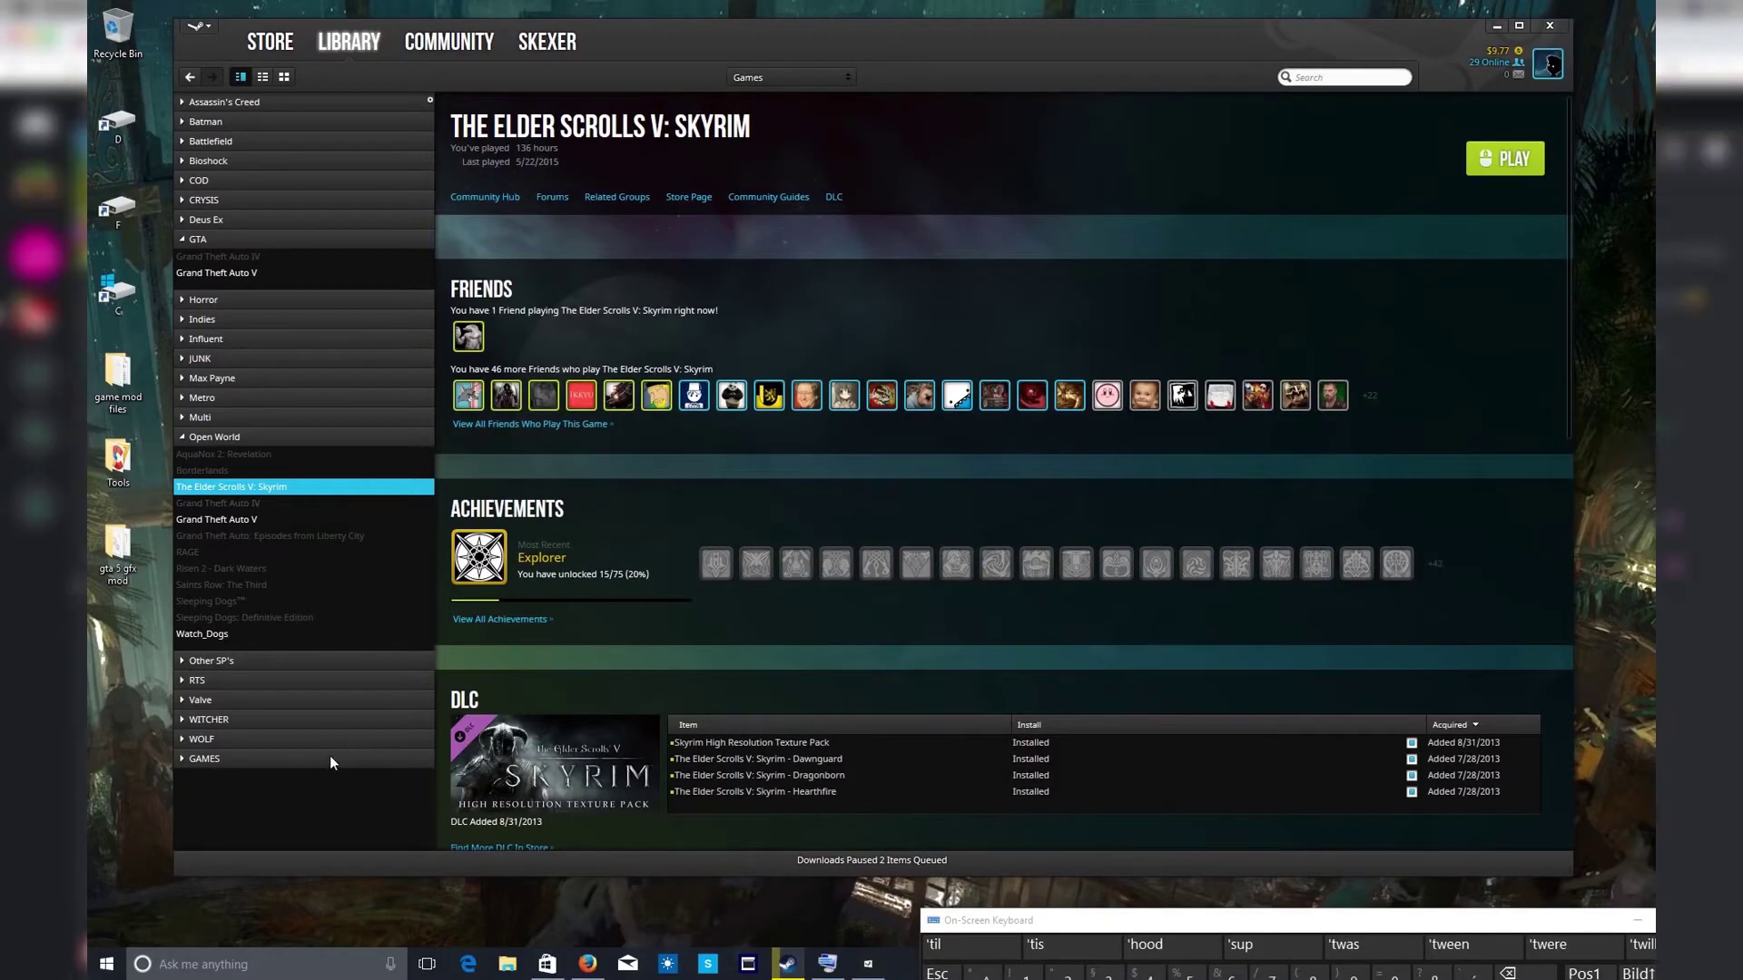
Launch Steam Tile from the Start menu, then minimize it and Steam.
click(107, 964)
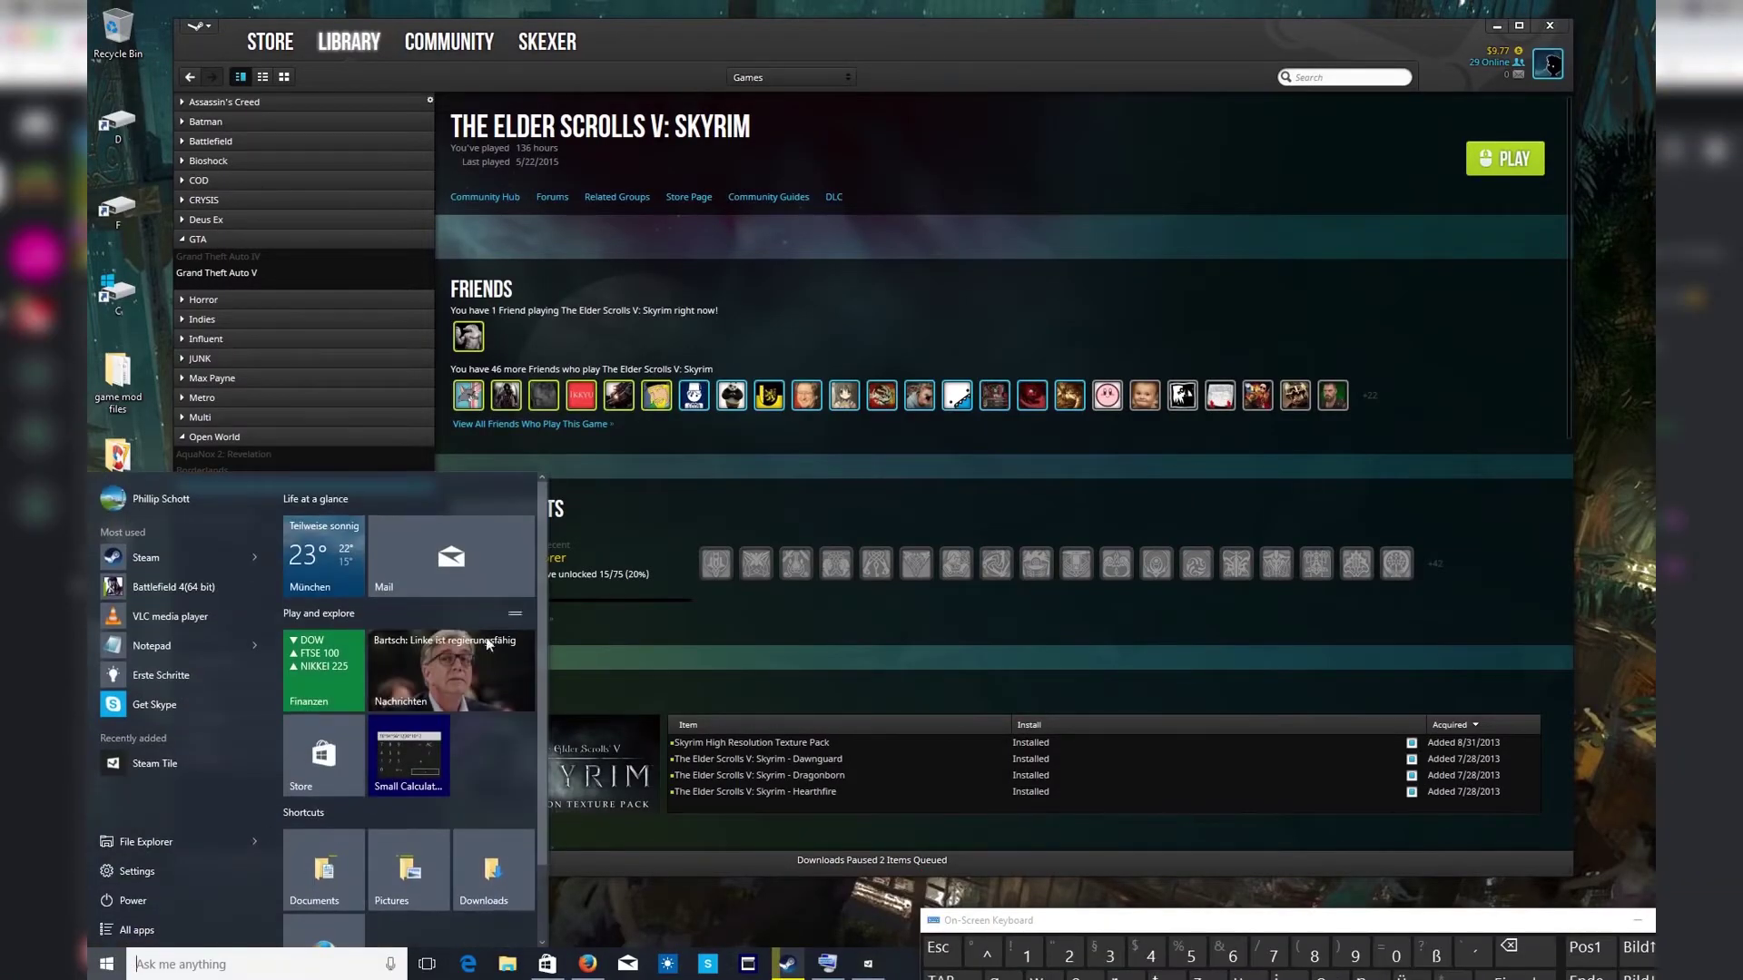
click(410, 869)
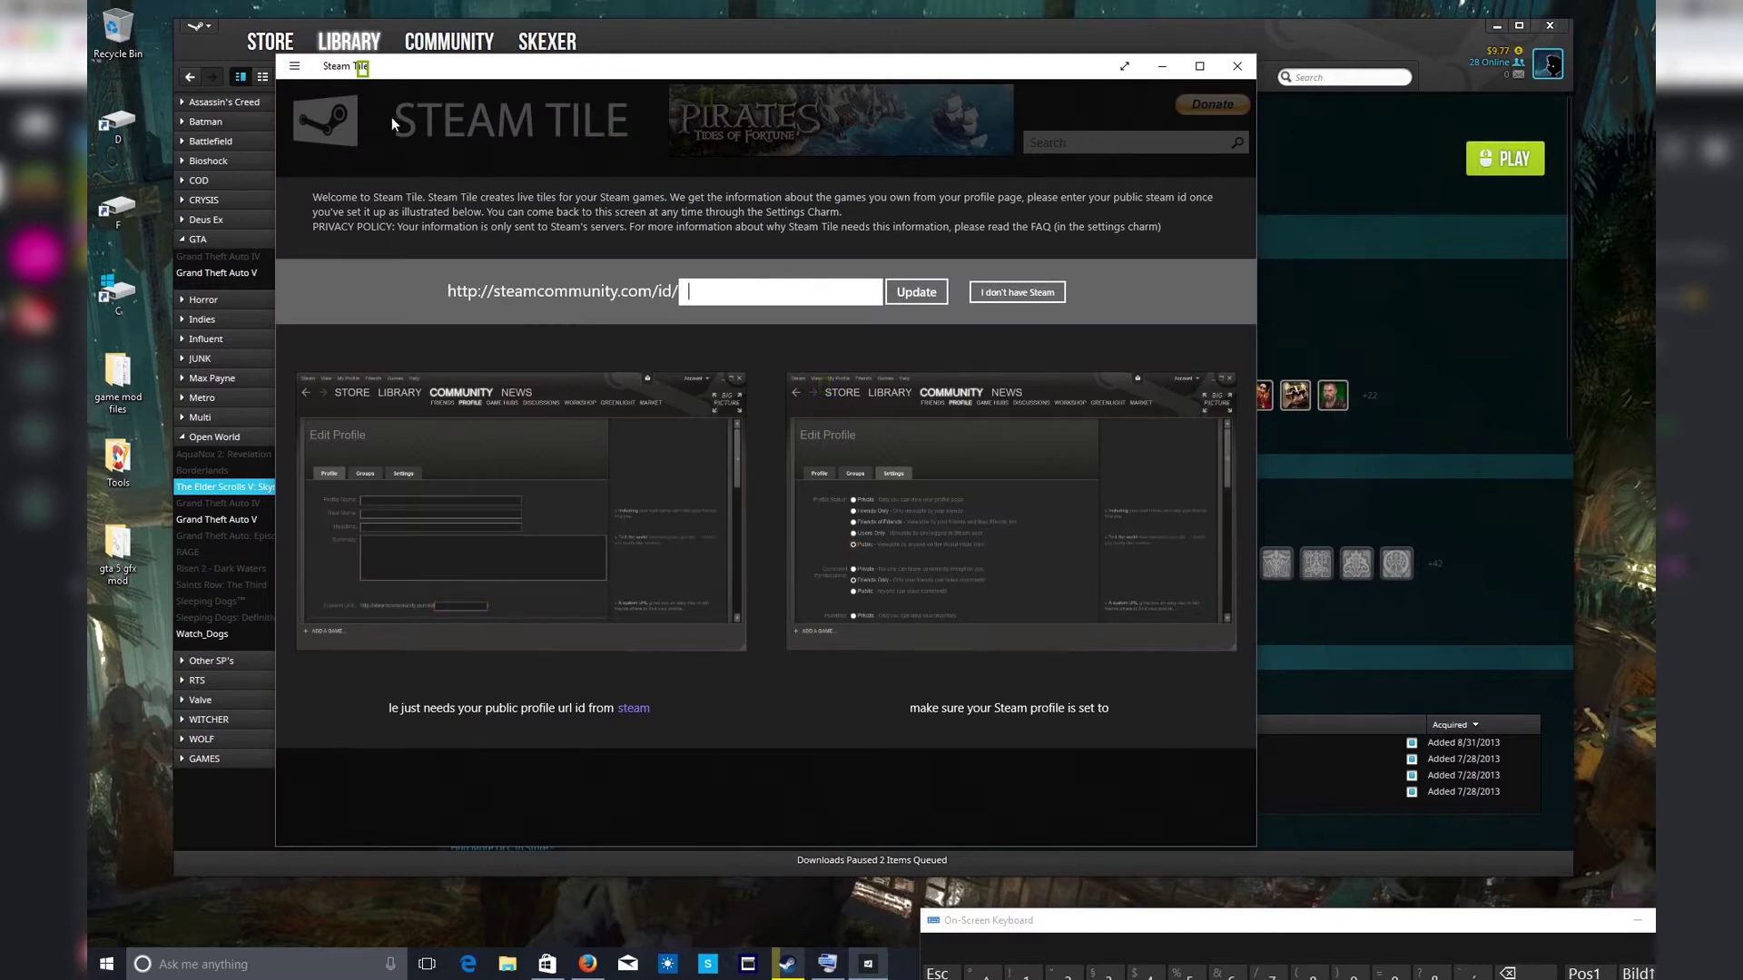
click(1162, 67)
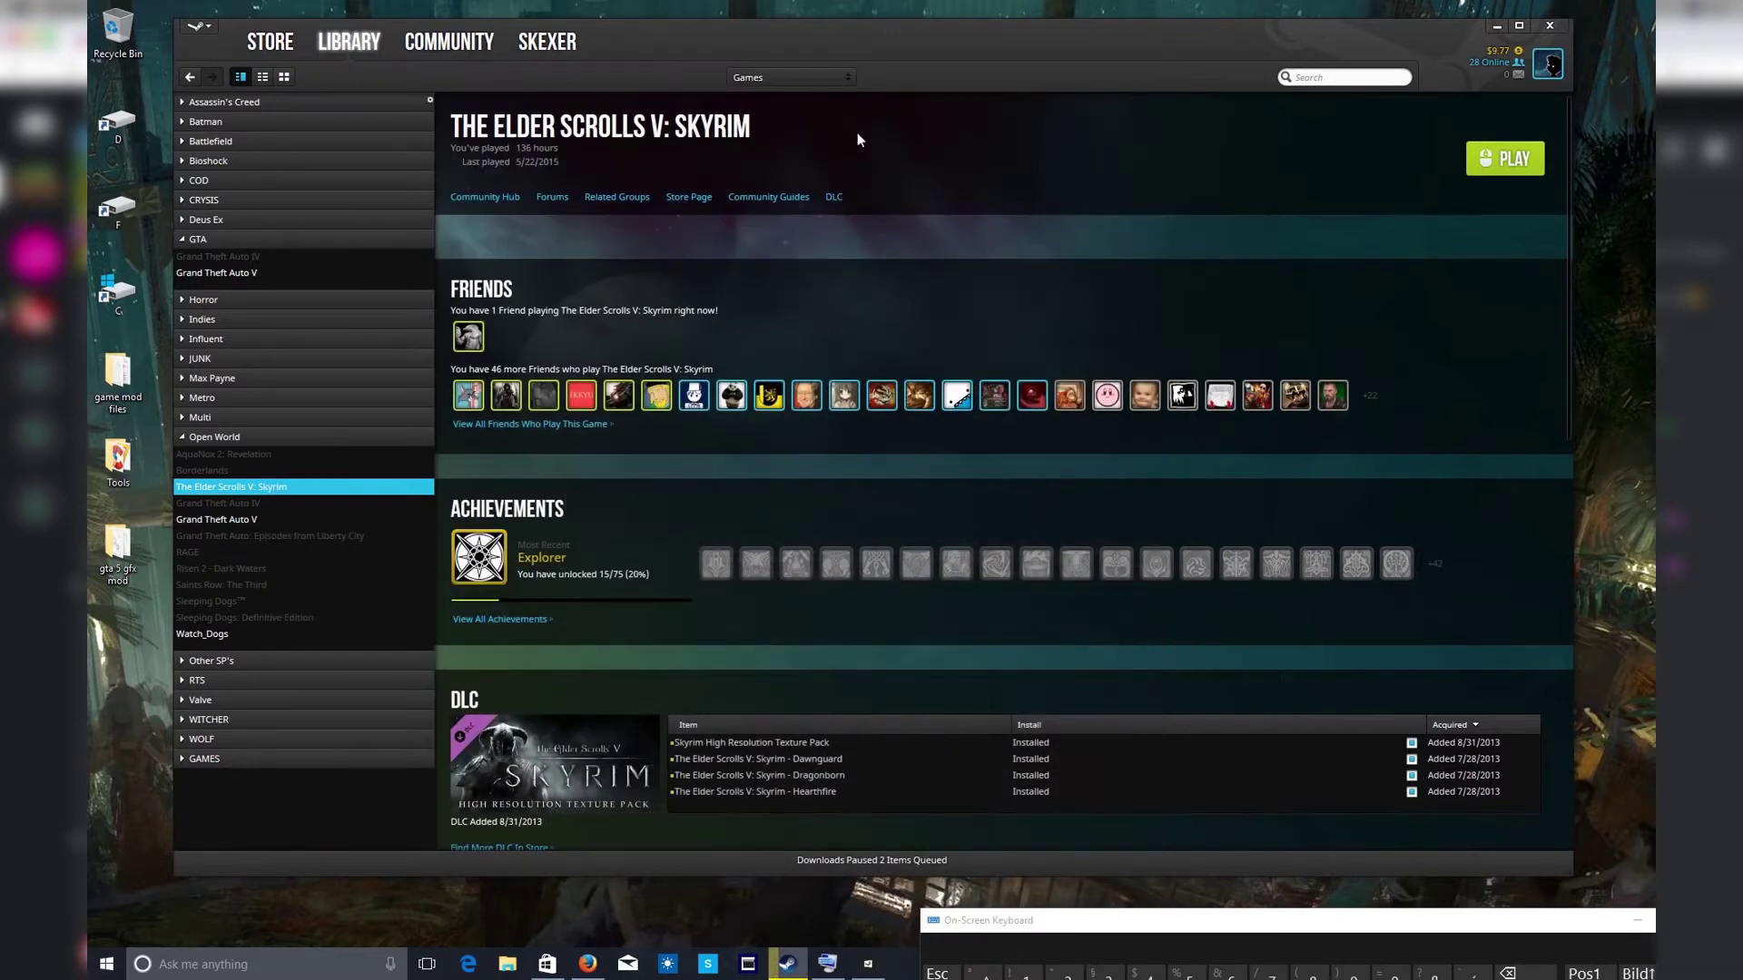
click(1496, 29)
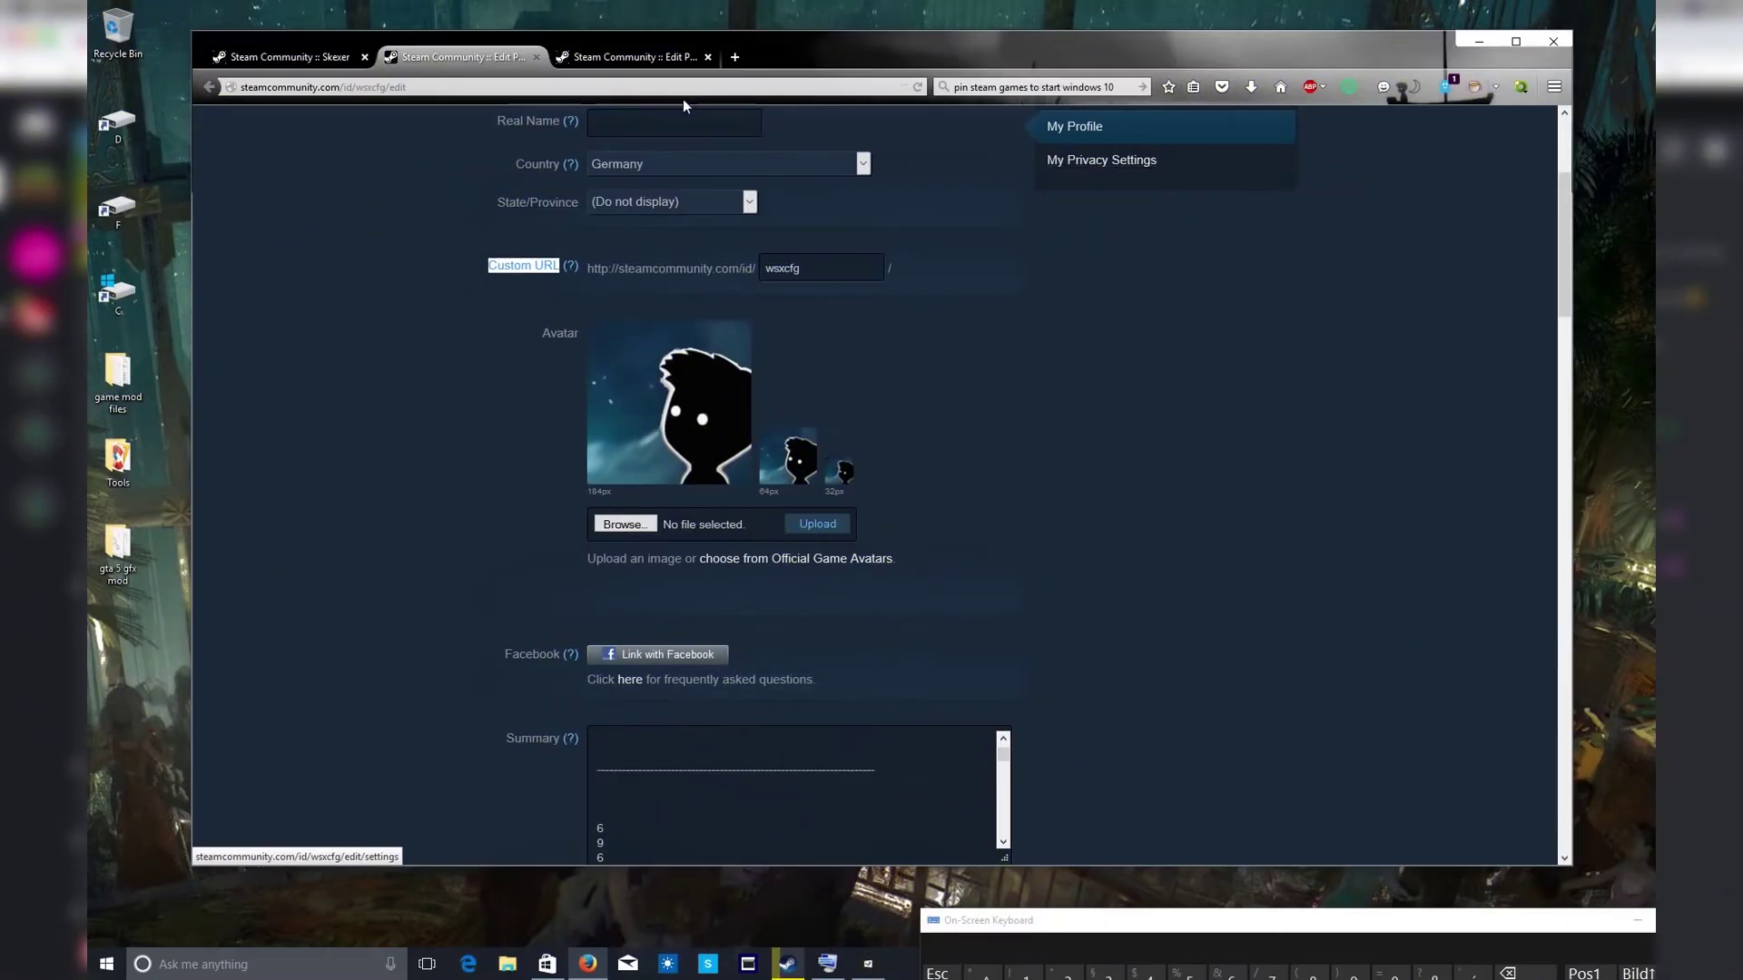
Copy the custom URL id from the Steam Edit Profile page and move Steam Tile down.
click(628, 58)
drag(460, 150, 456, 151)
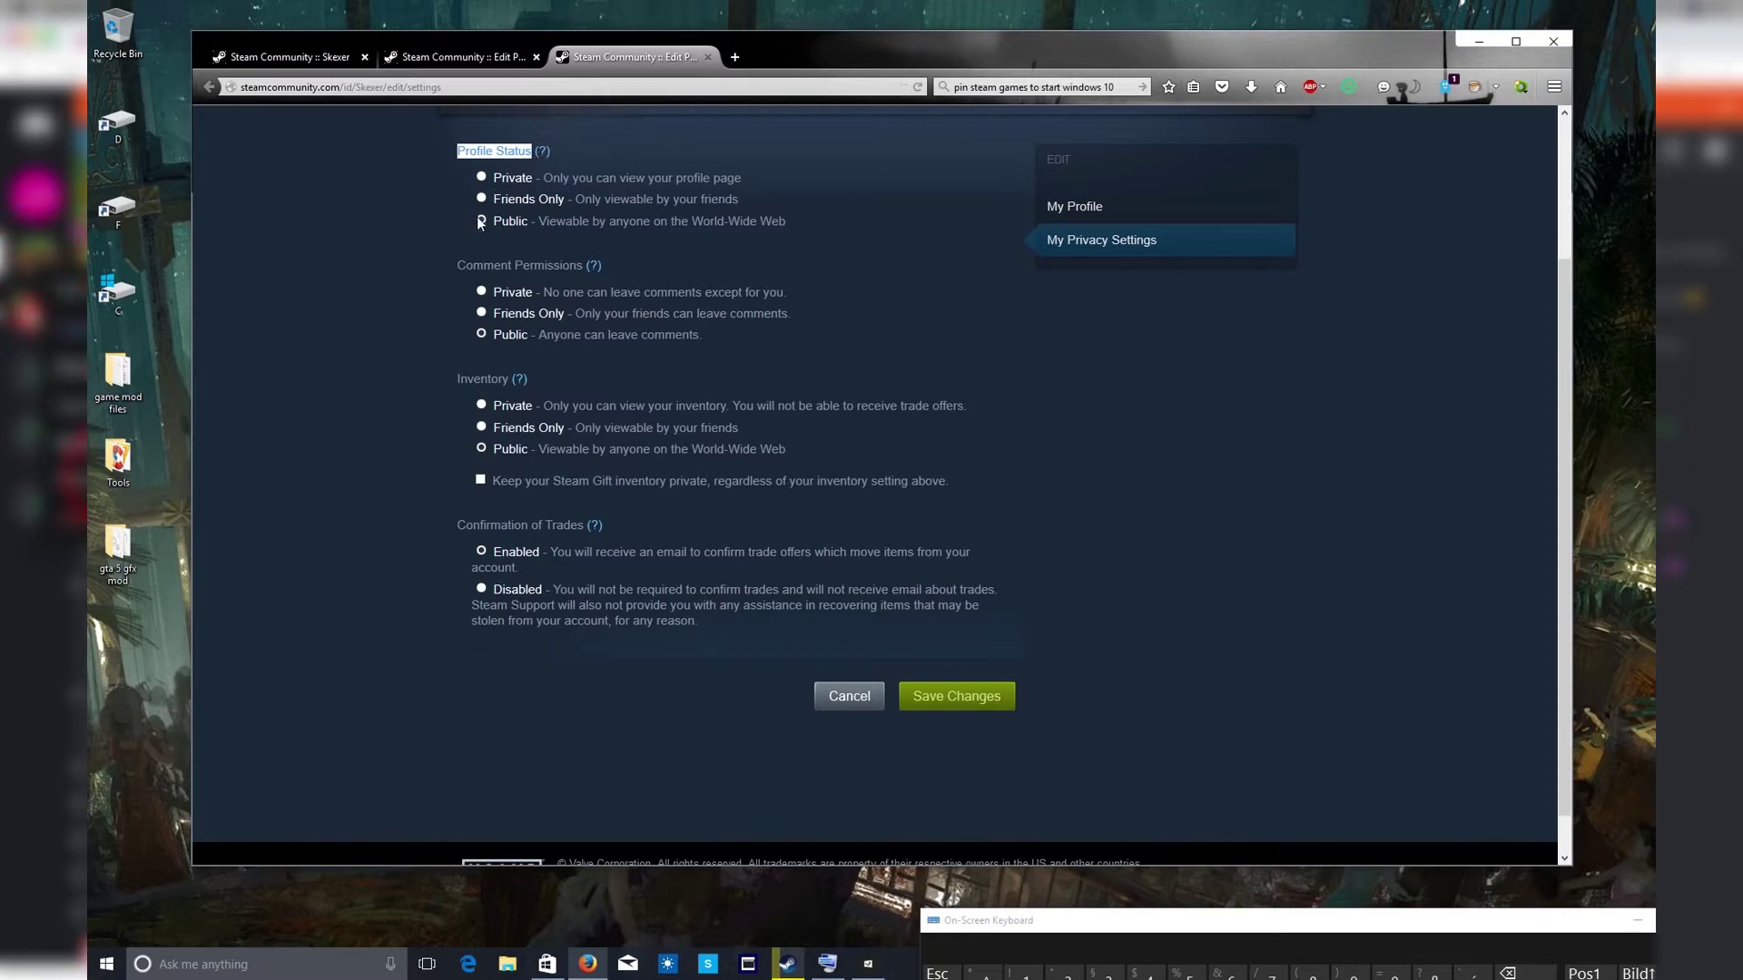
key(ctrl+shift+Tab)
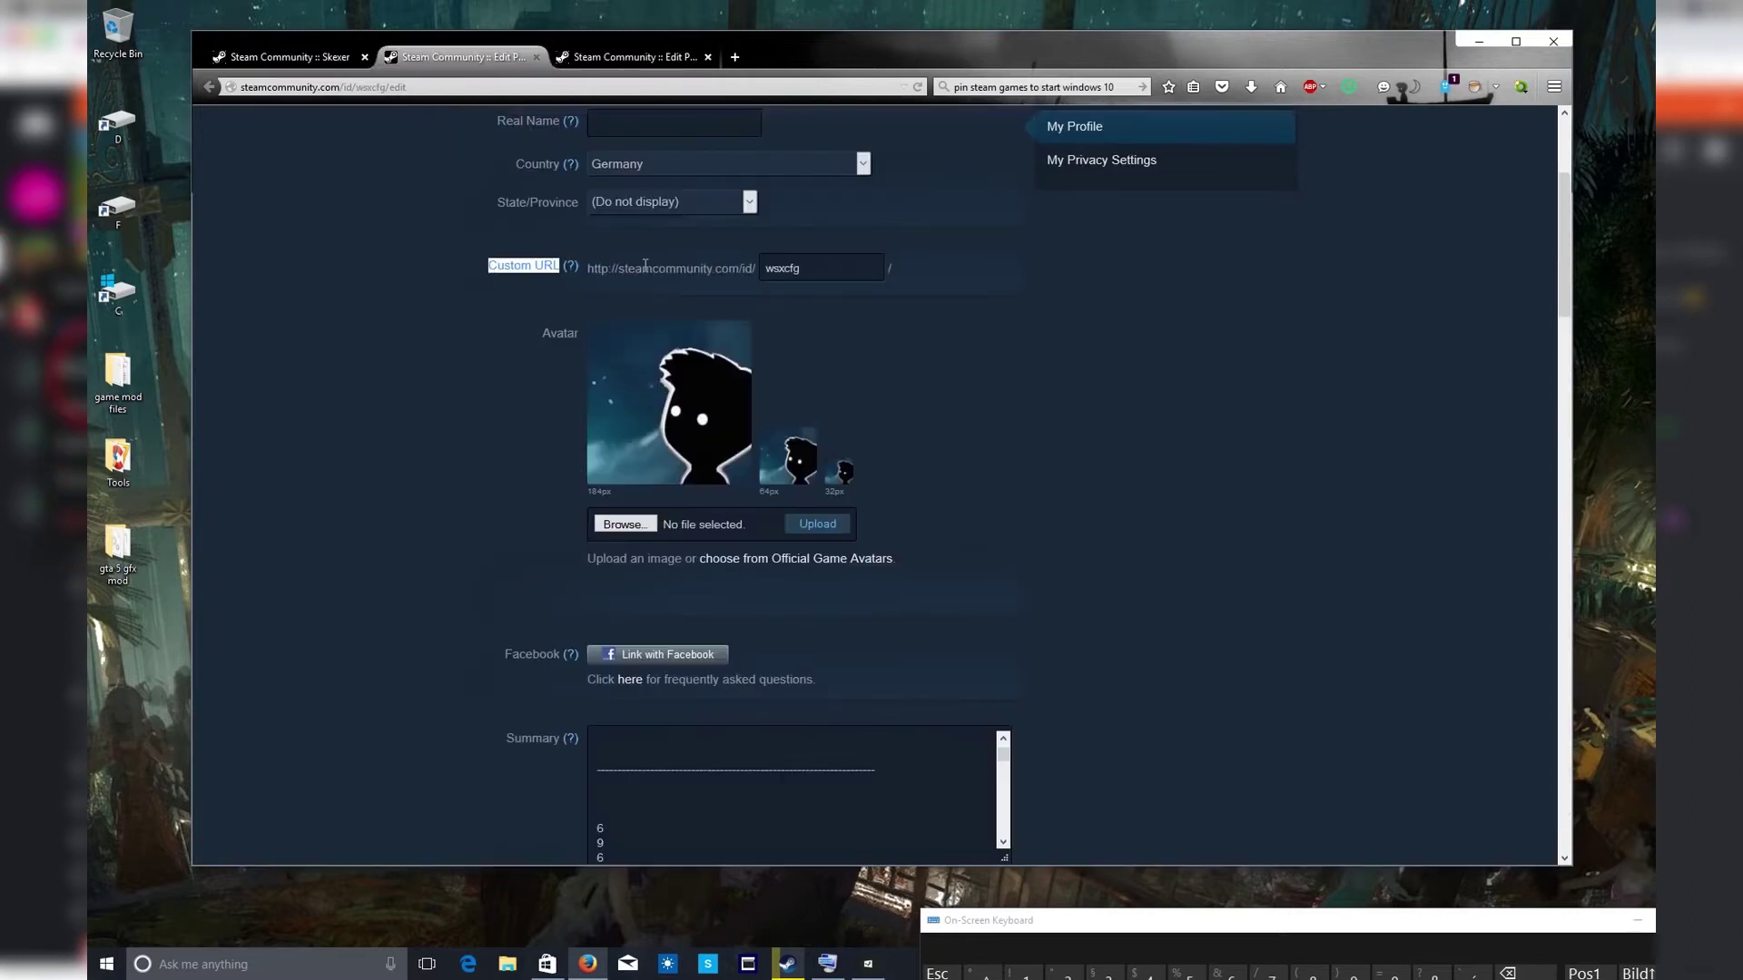
double_click(788, 269)
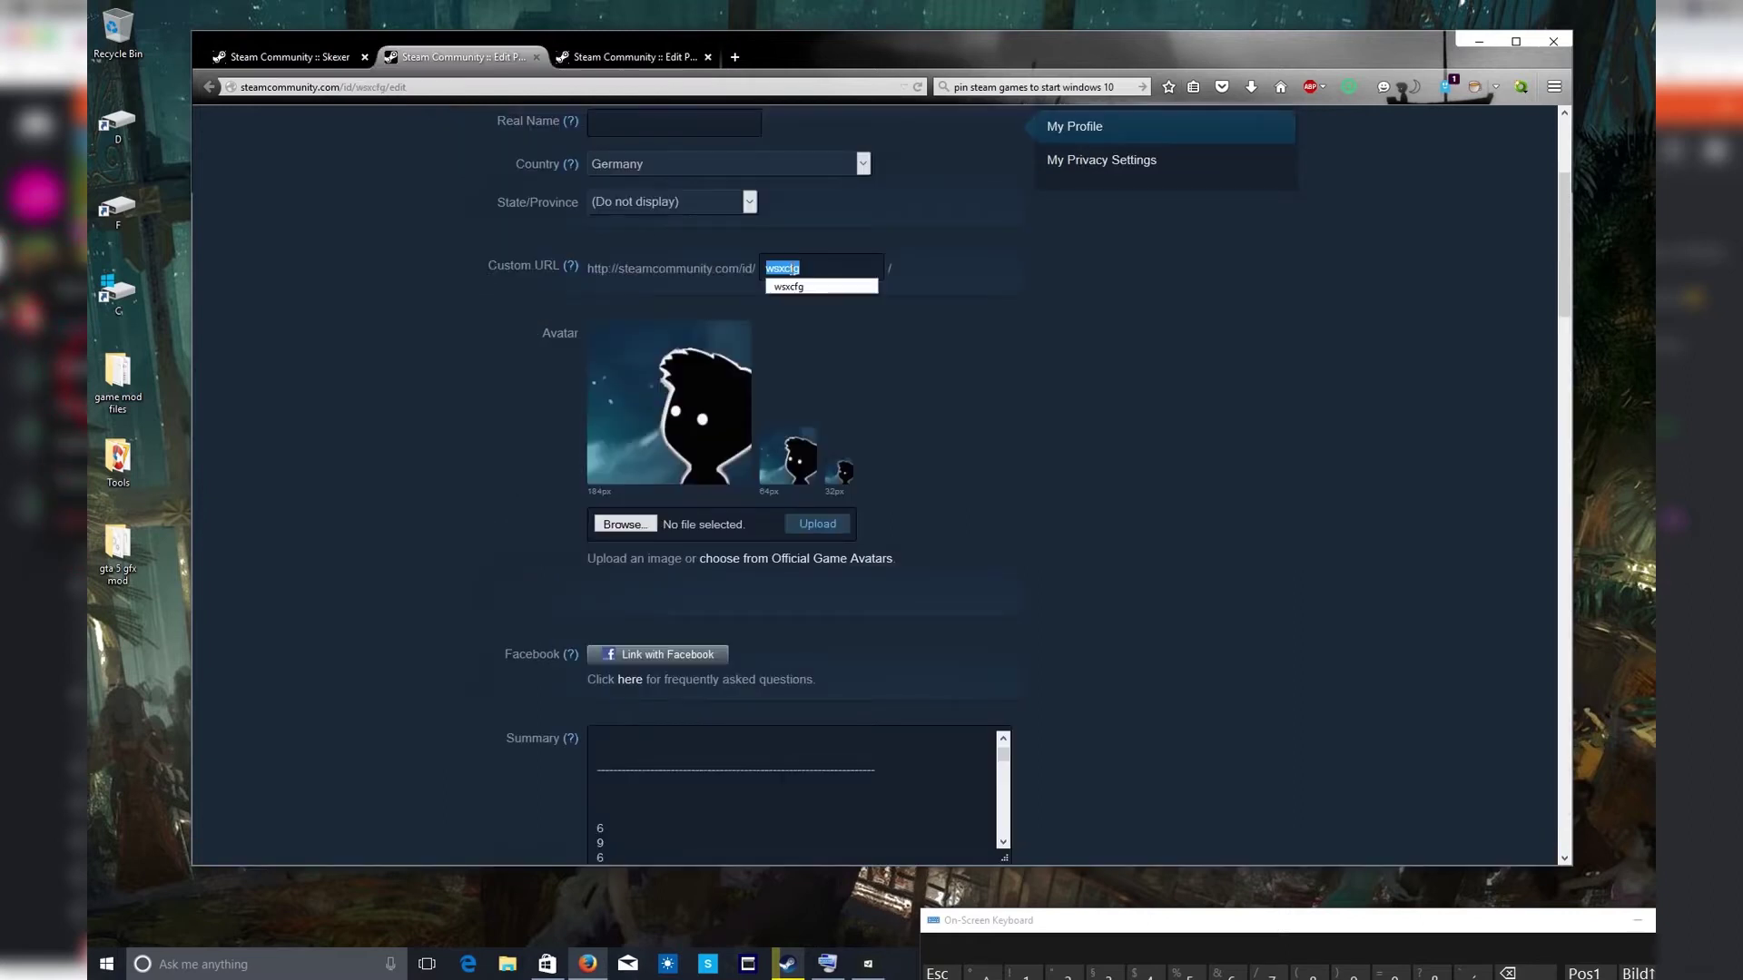
right_click(792, 269)
click(828, 323)
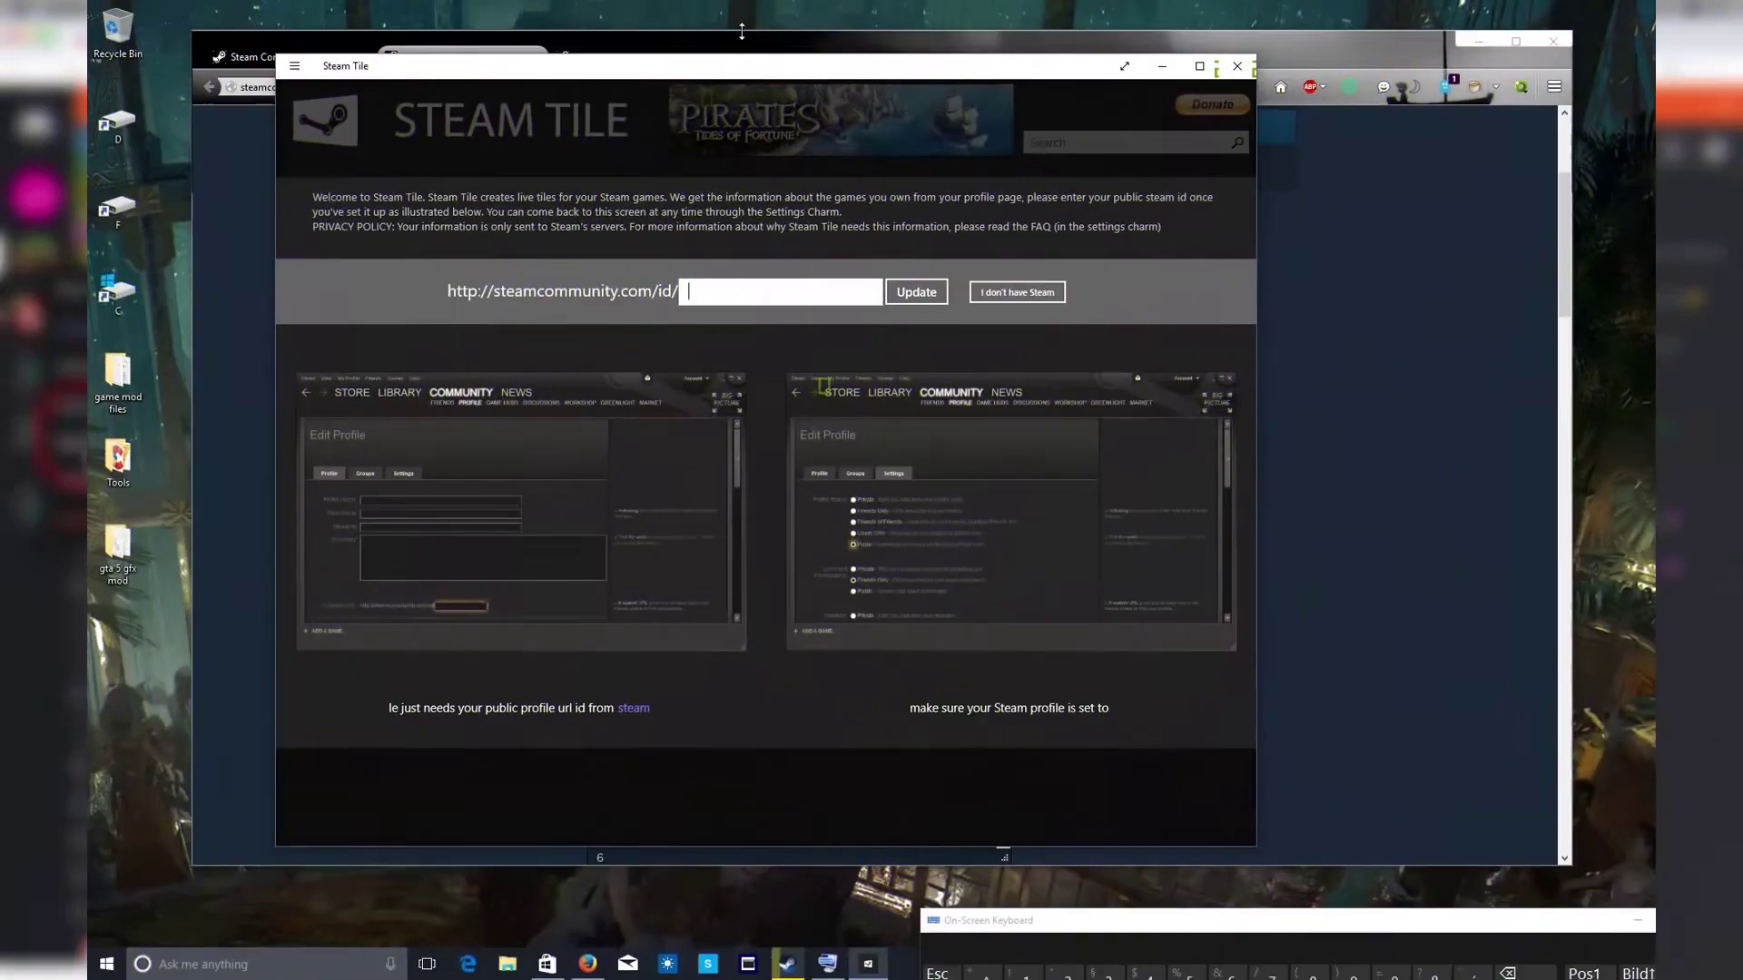
drag(735, 41, 731, 507)
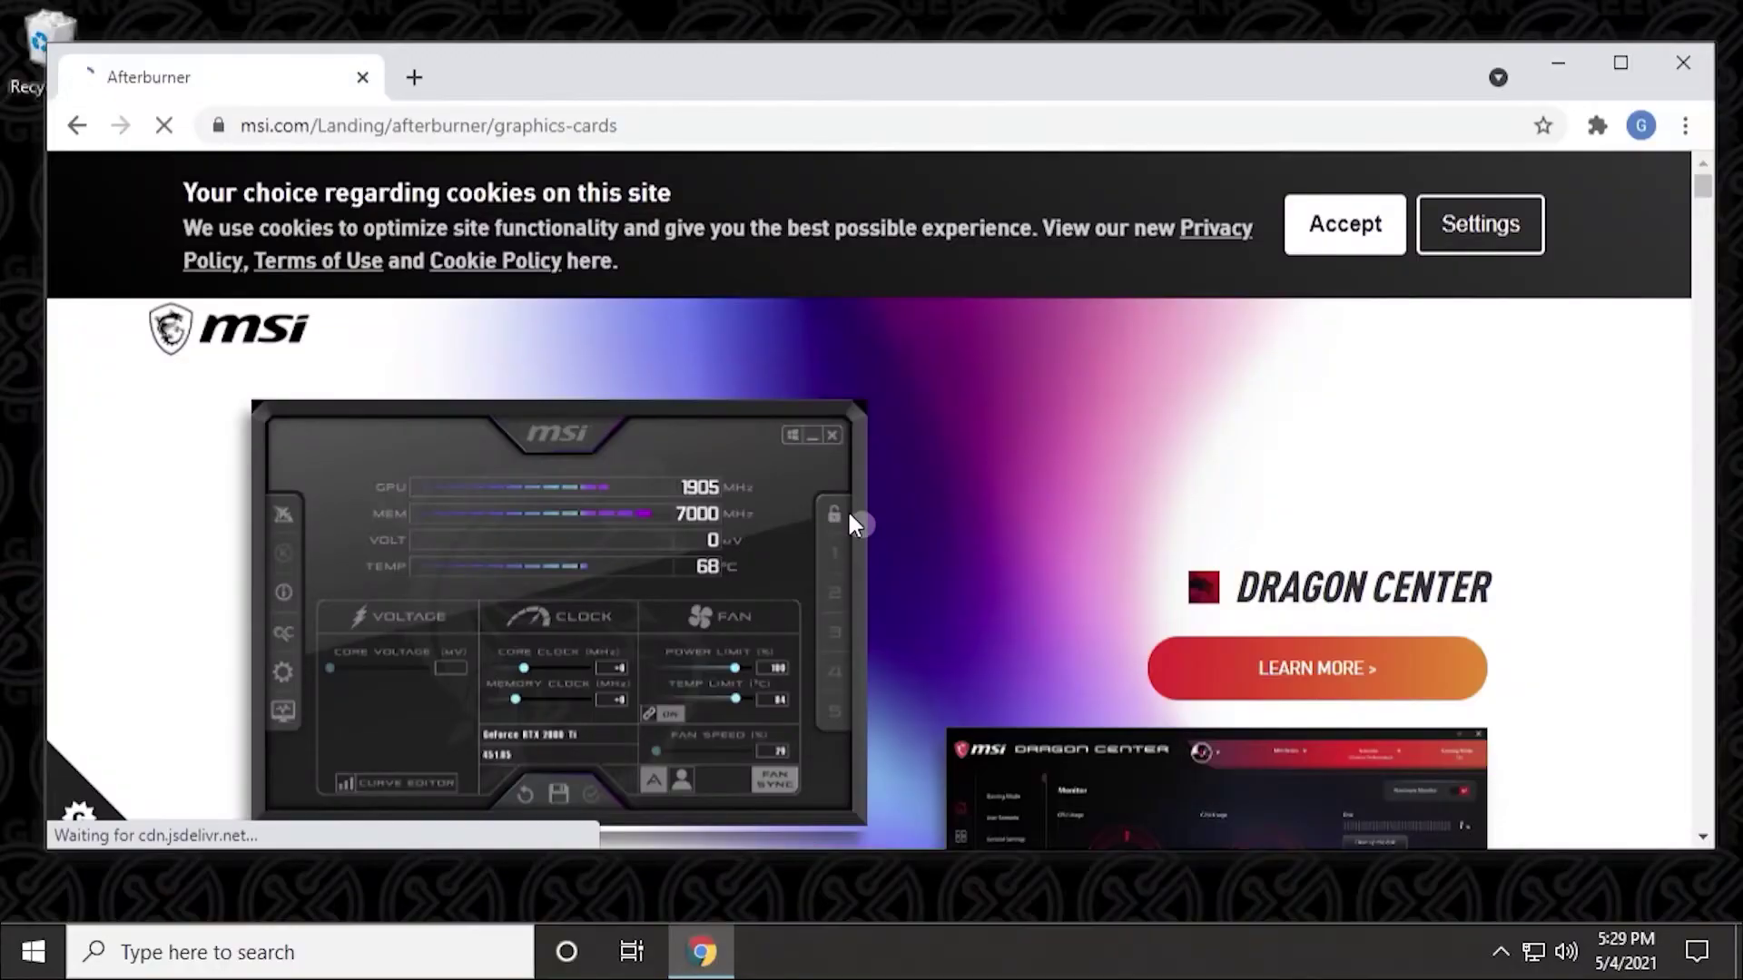
Accept the MSI cookie notice, then finish the Afterburner installer and launch it.
click(1343, 226)
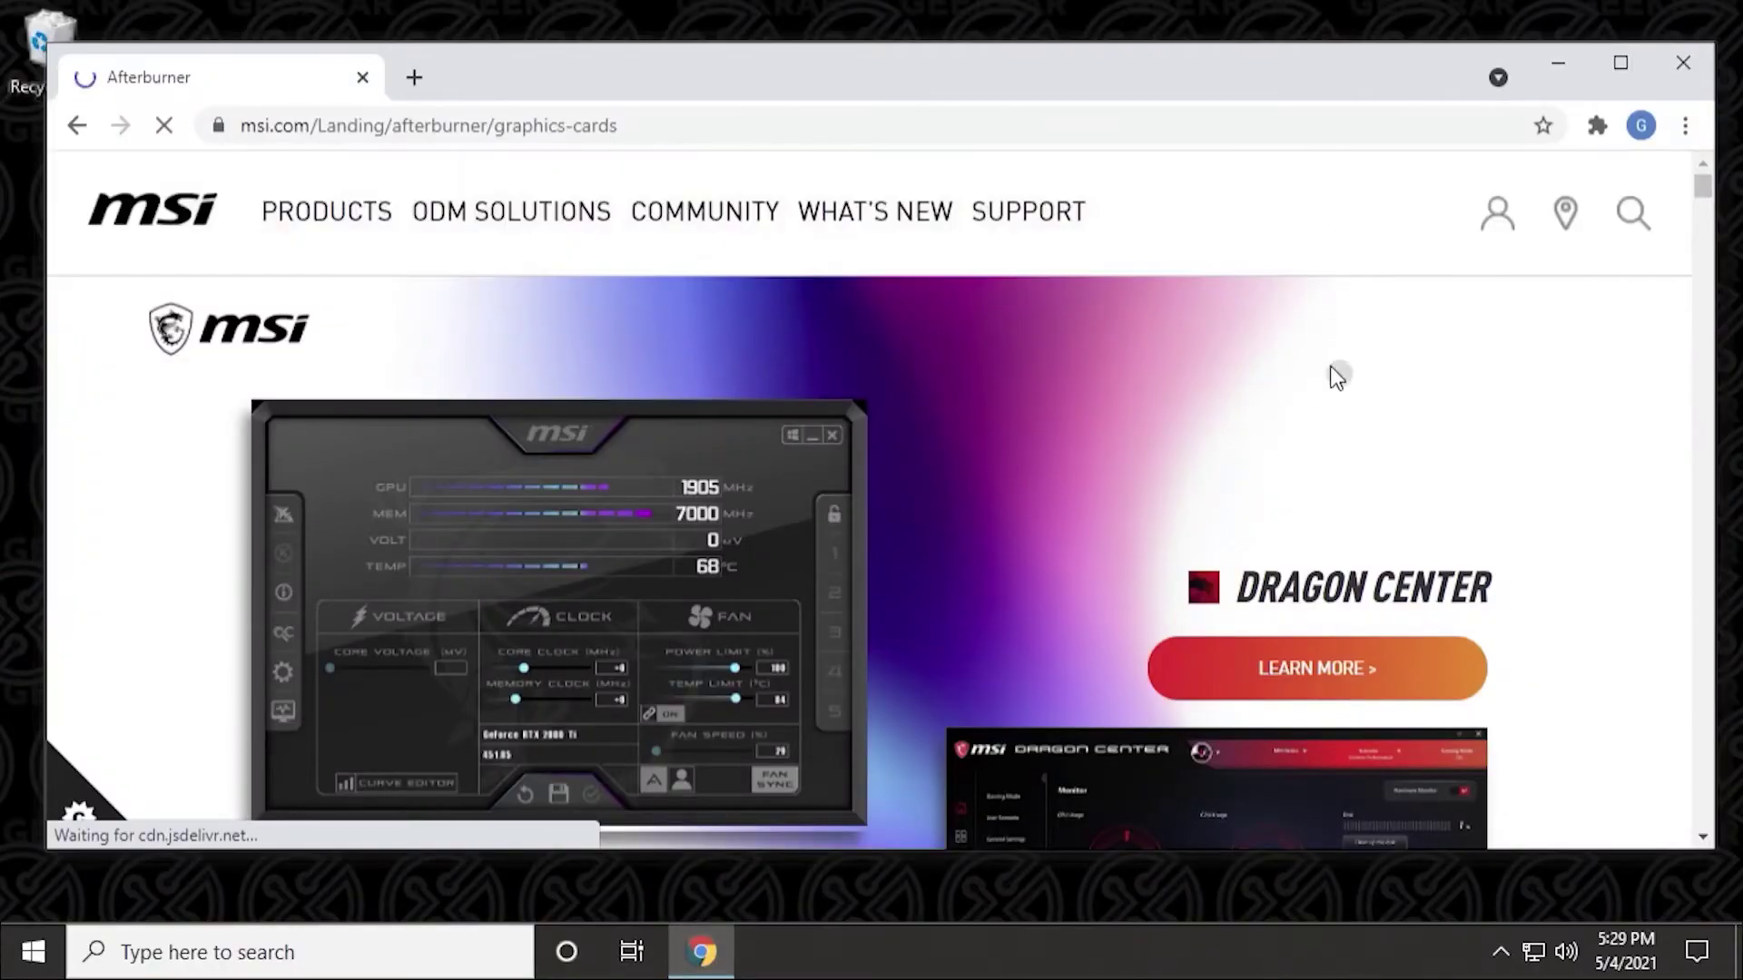
scroll(1361, 413, down, 4)
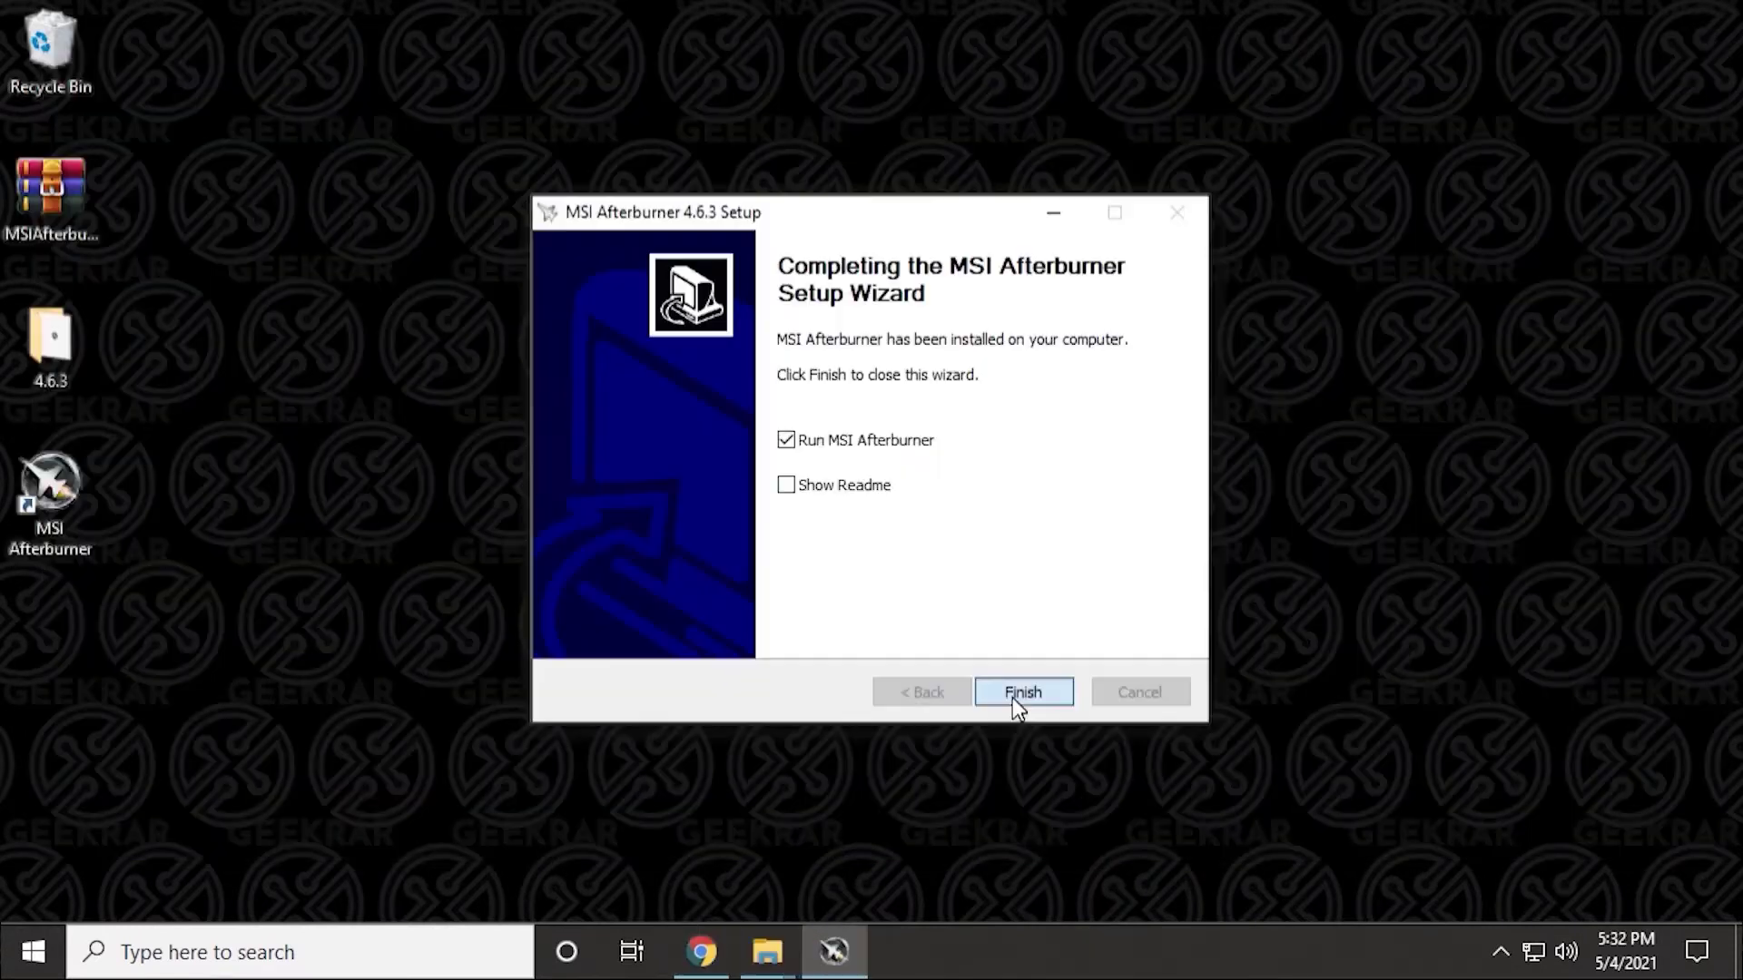
click(1012, 697)
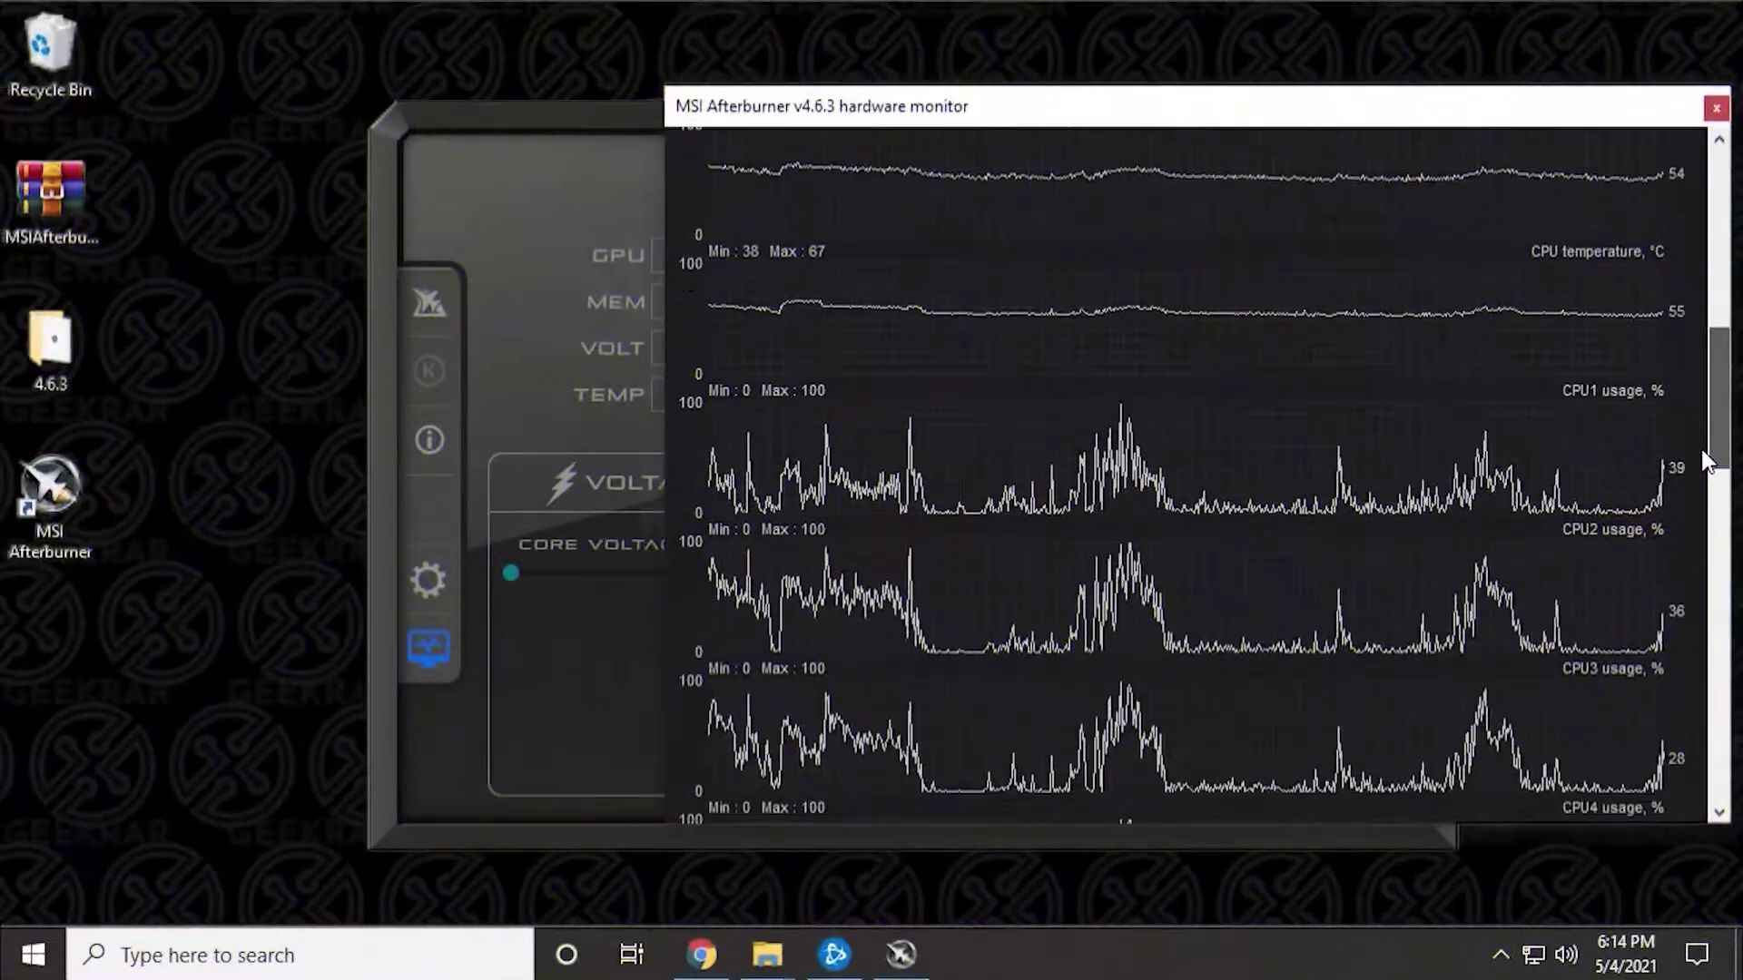
Scroll through Afterburner's hardware monitor graphs, then close the monitor.
scroll(1703, 495, down, 1)
drag(1703, 494, 1696, 766)
click(430, 648)
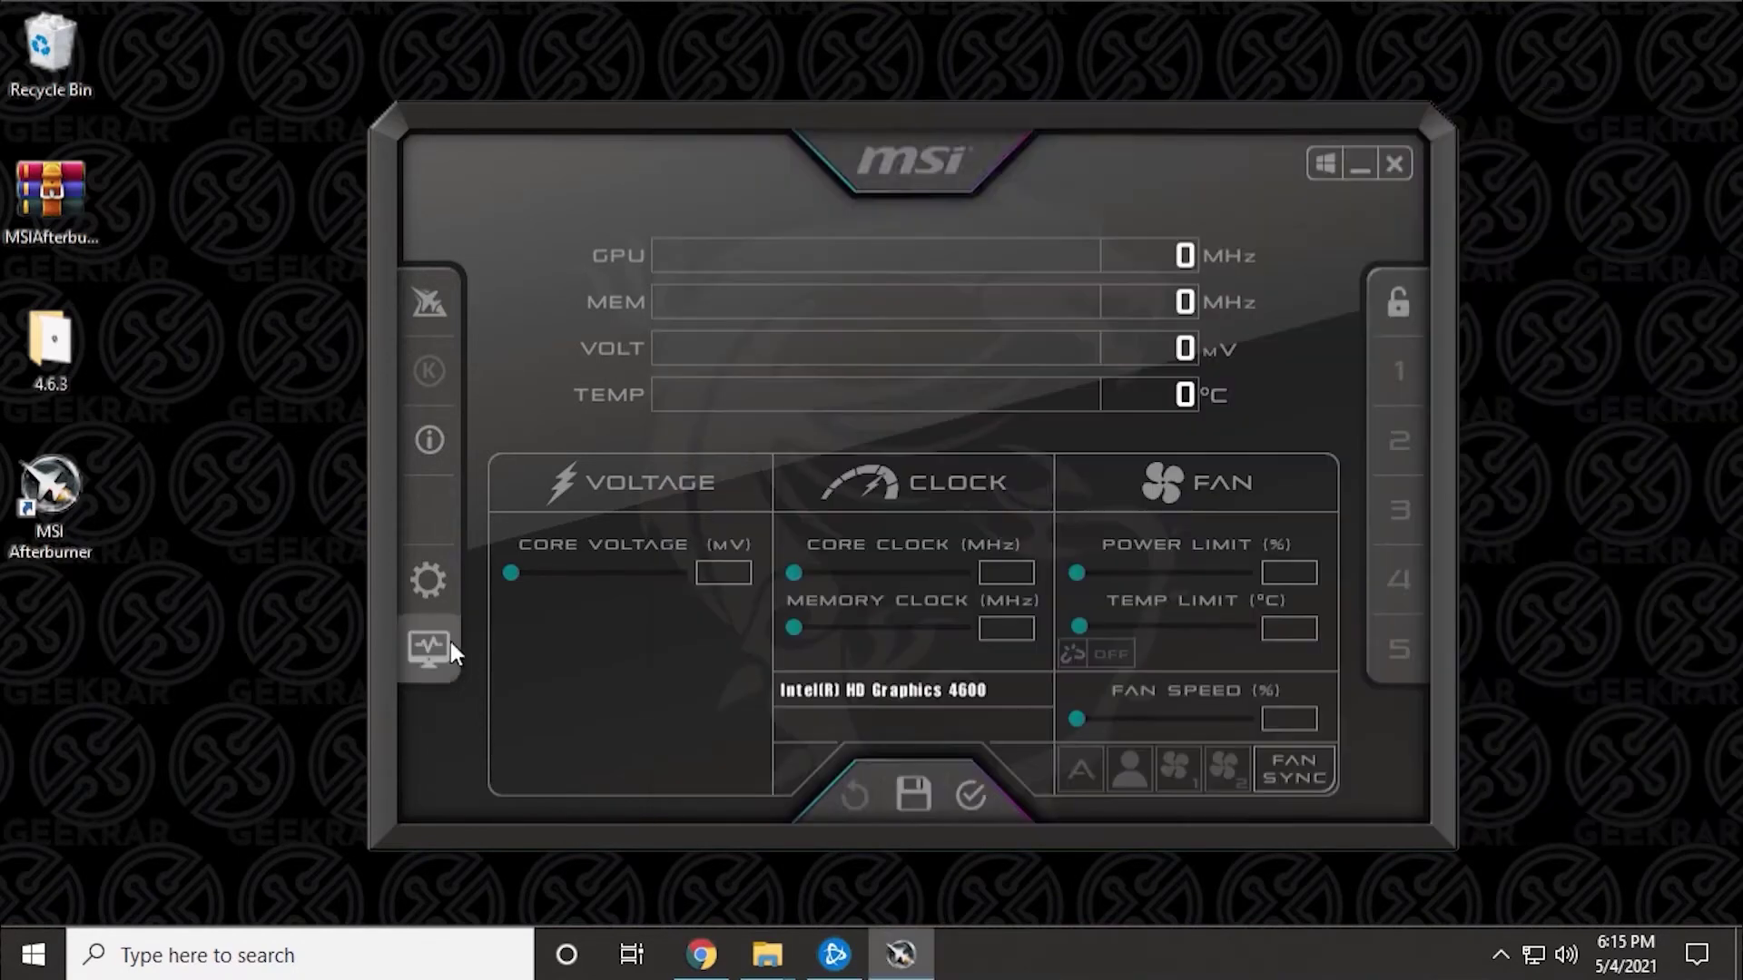
Review the General and Monitoring tabs in Afterburner's settings.
click(431, 582)
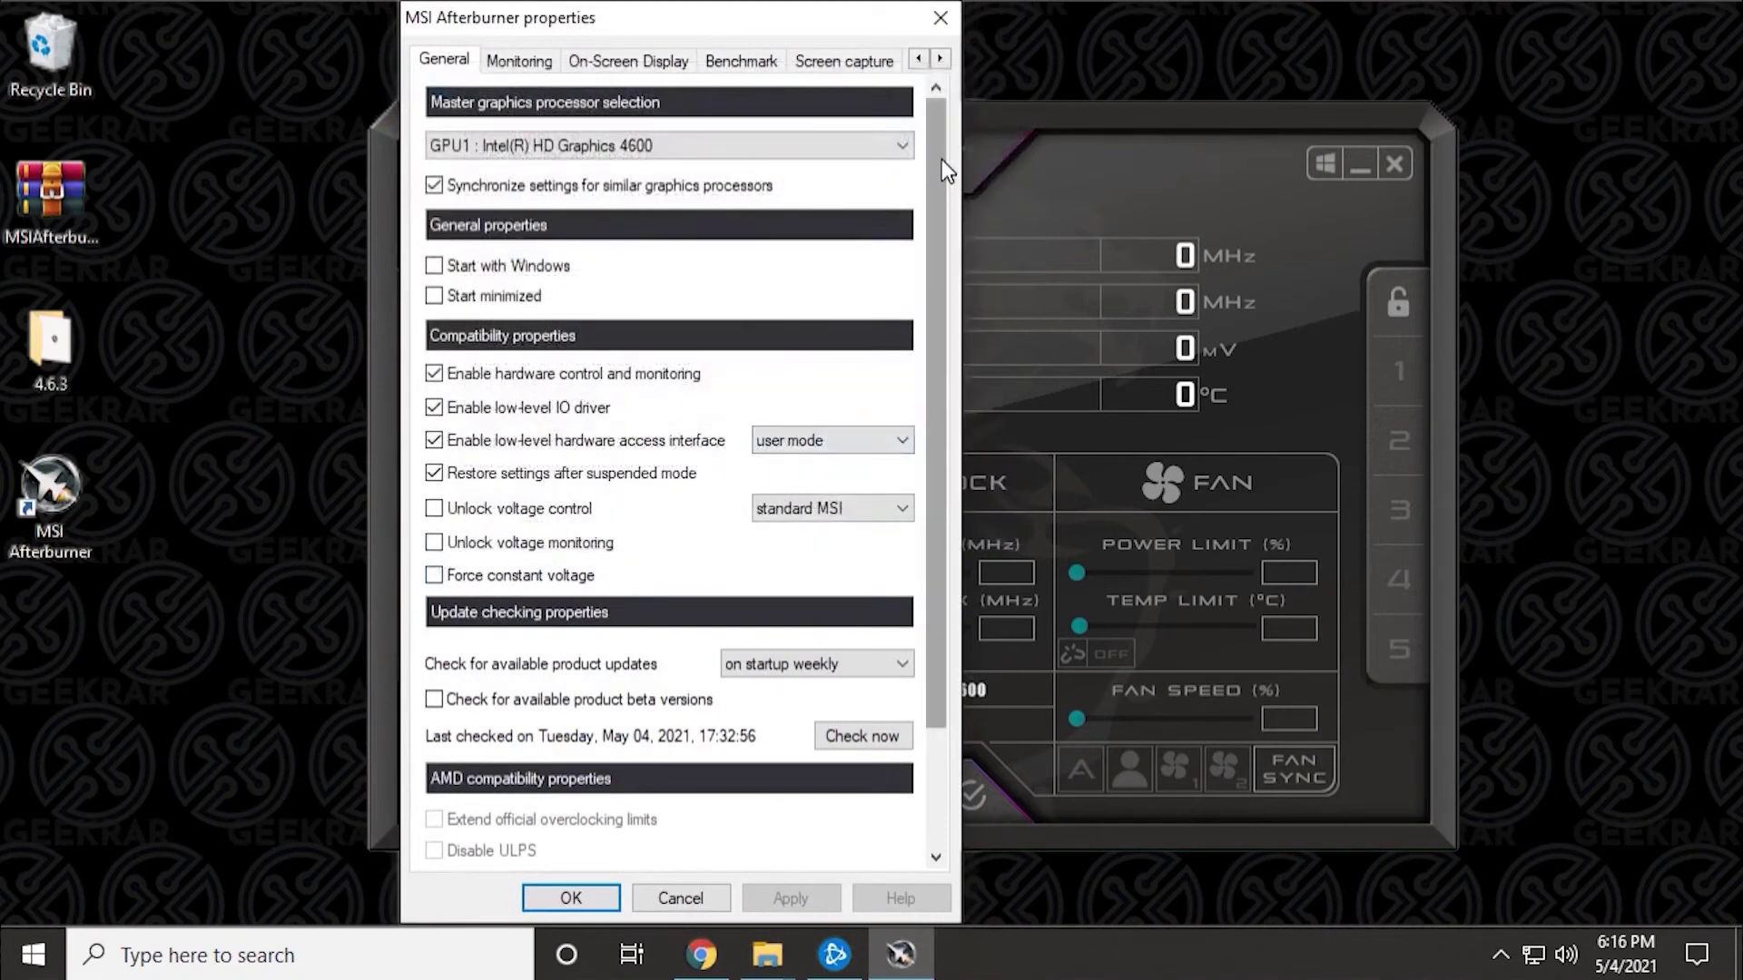
drag(942, 142, 937, 257)
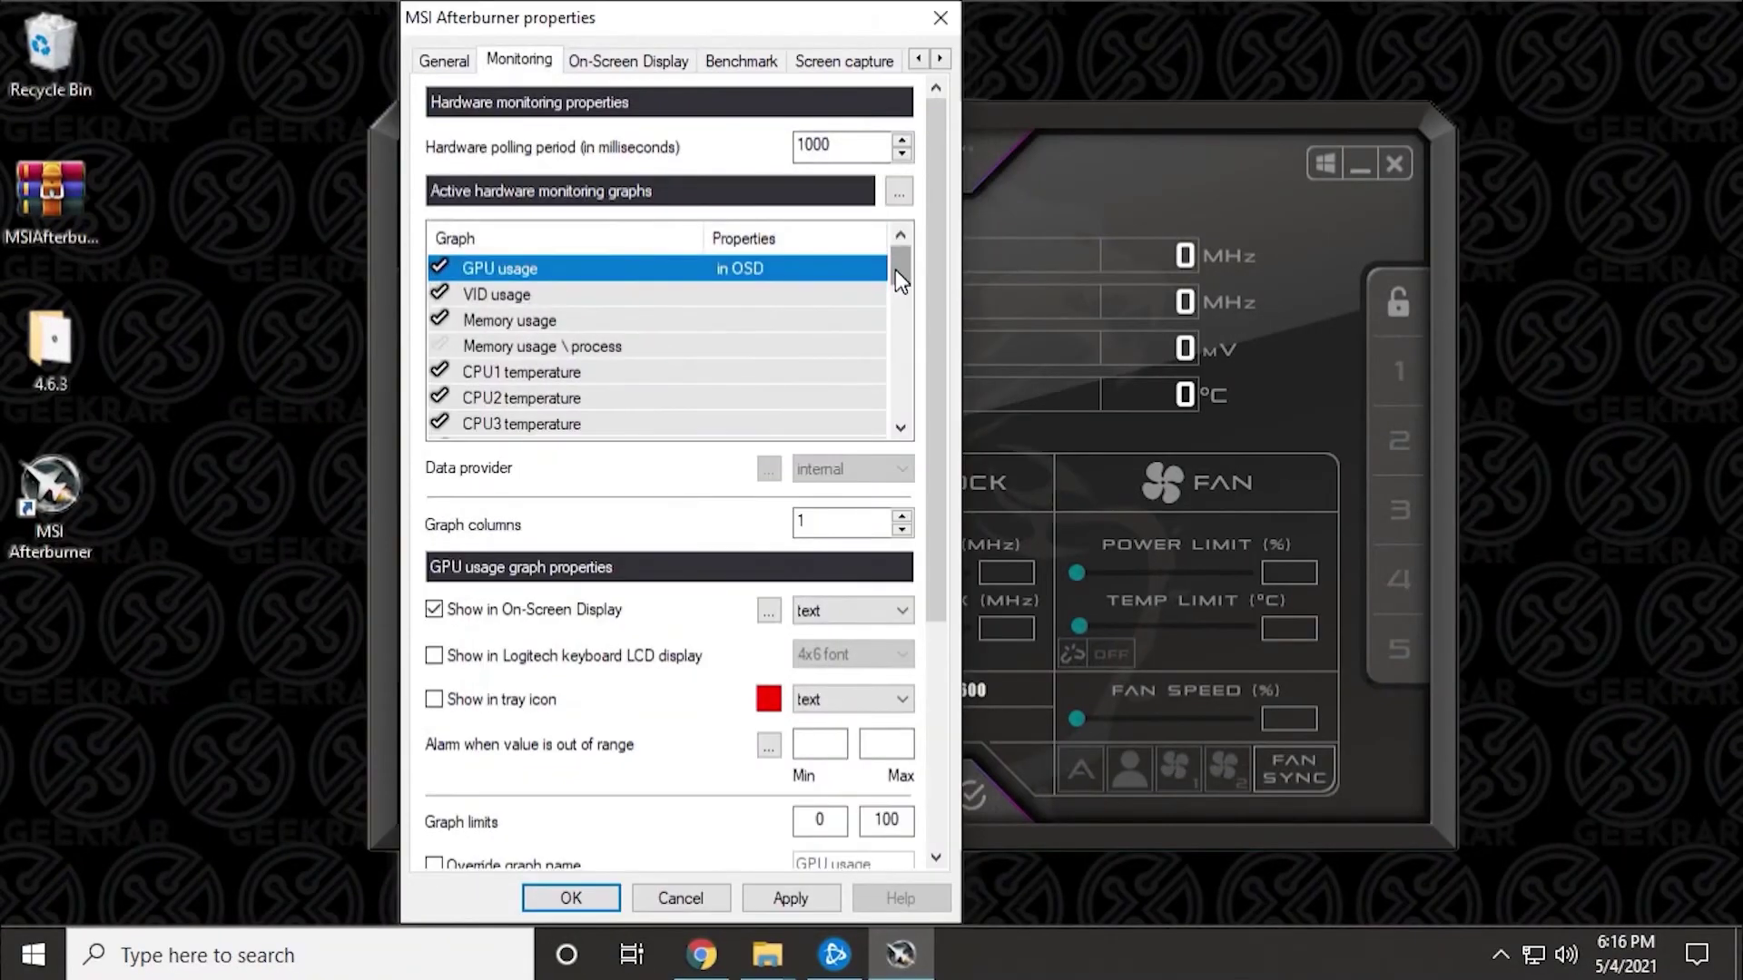
drag(903, 271, 901, 285)
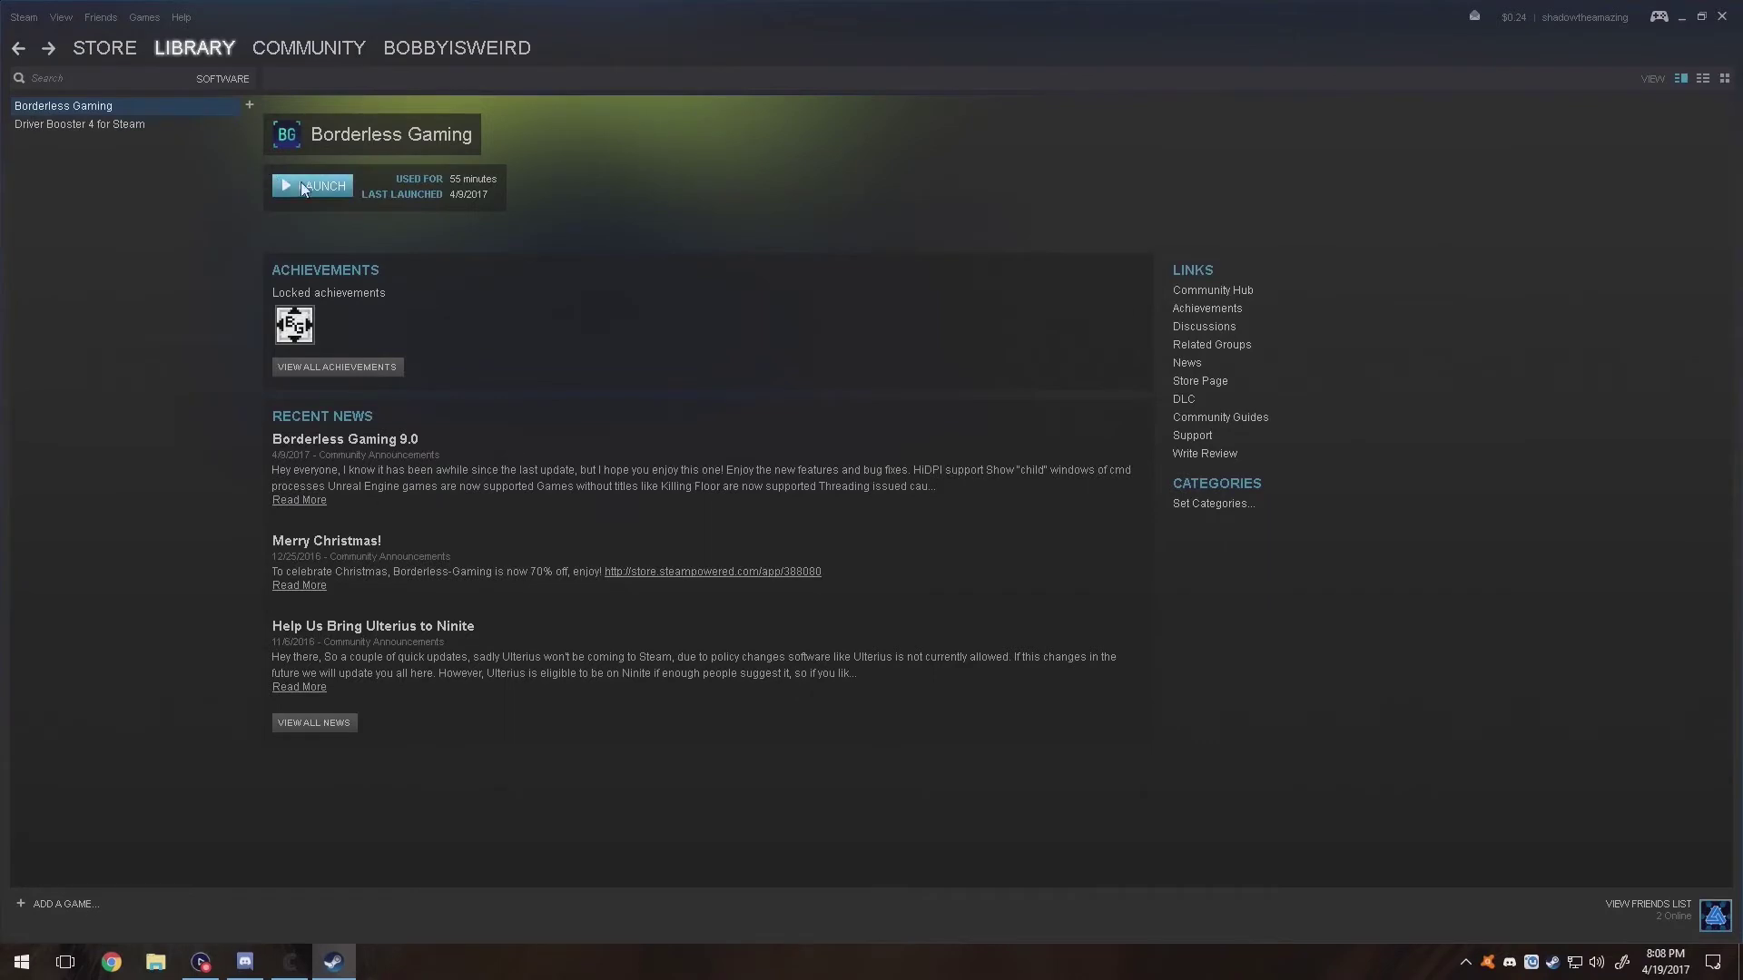
Launch Borderless Gaming from the Steam library, then close Steam.
click(313, 187)
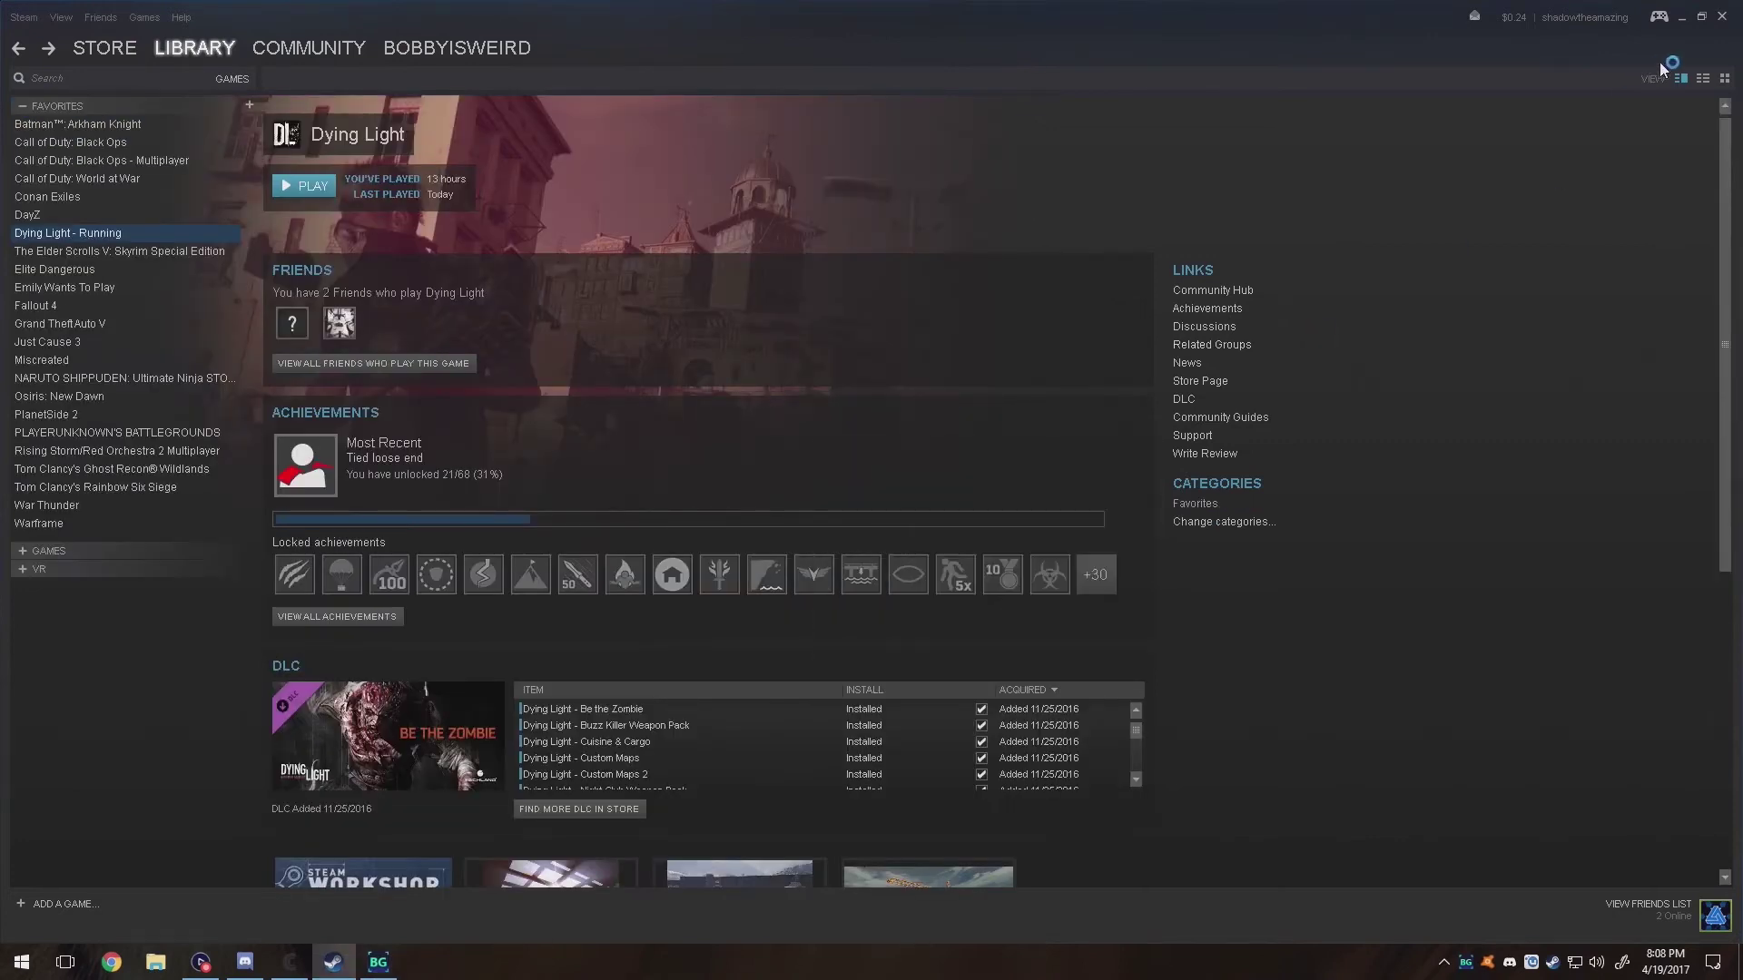
click(1722, 18)
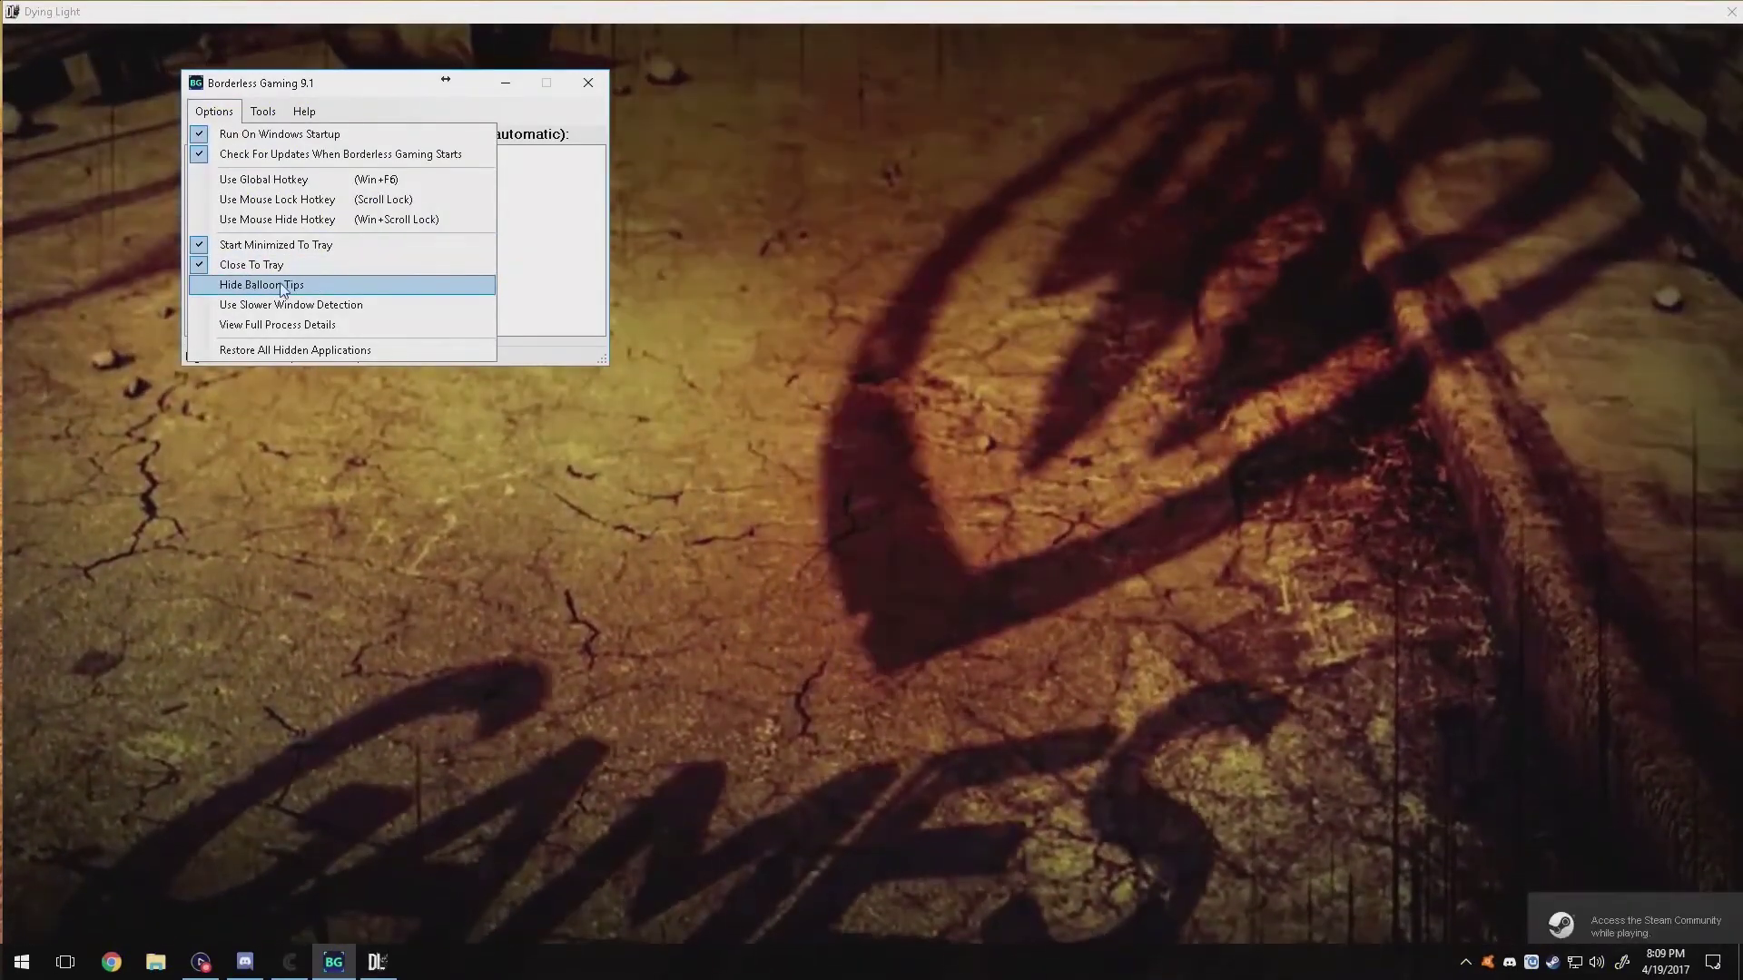
Hide Borderless Gaming's balloon tips, then move Tekken 7's menu from Options to Player Information.
click(290, 291)
click(214, 111)
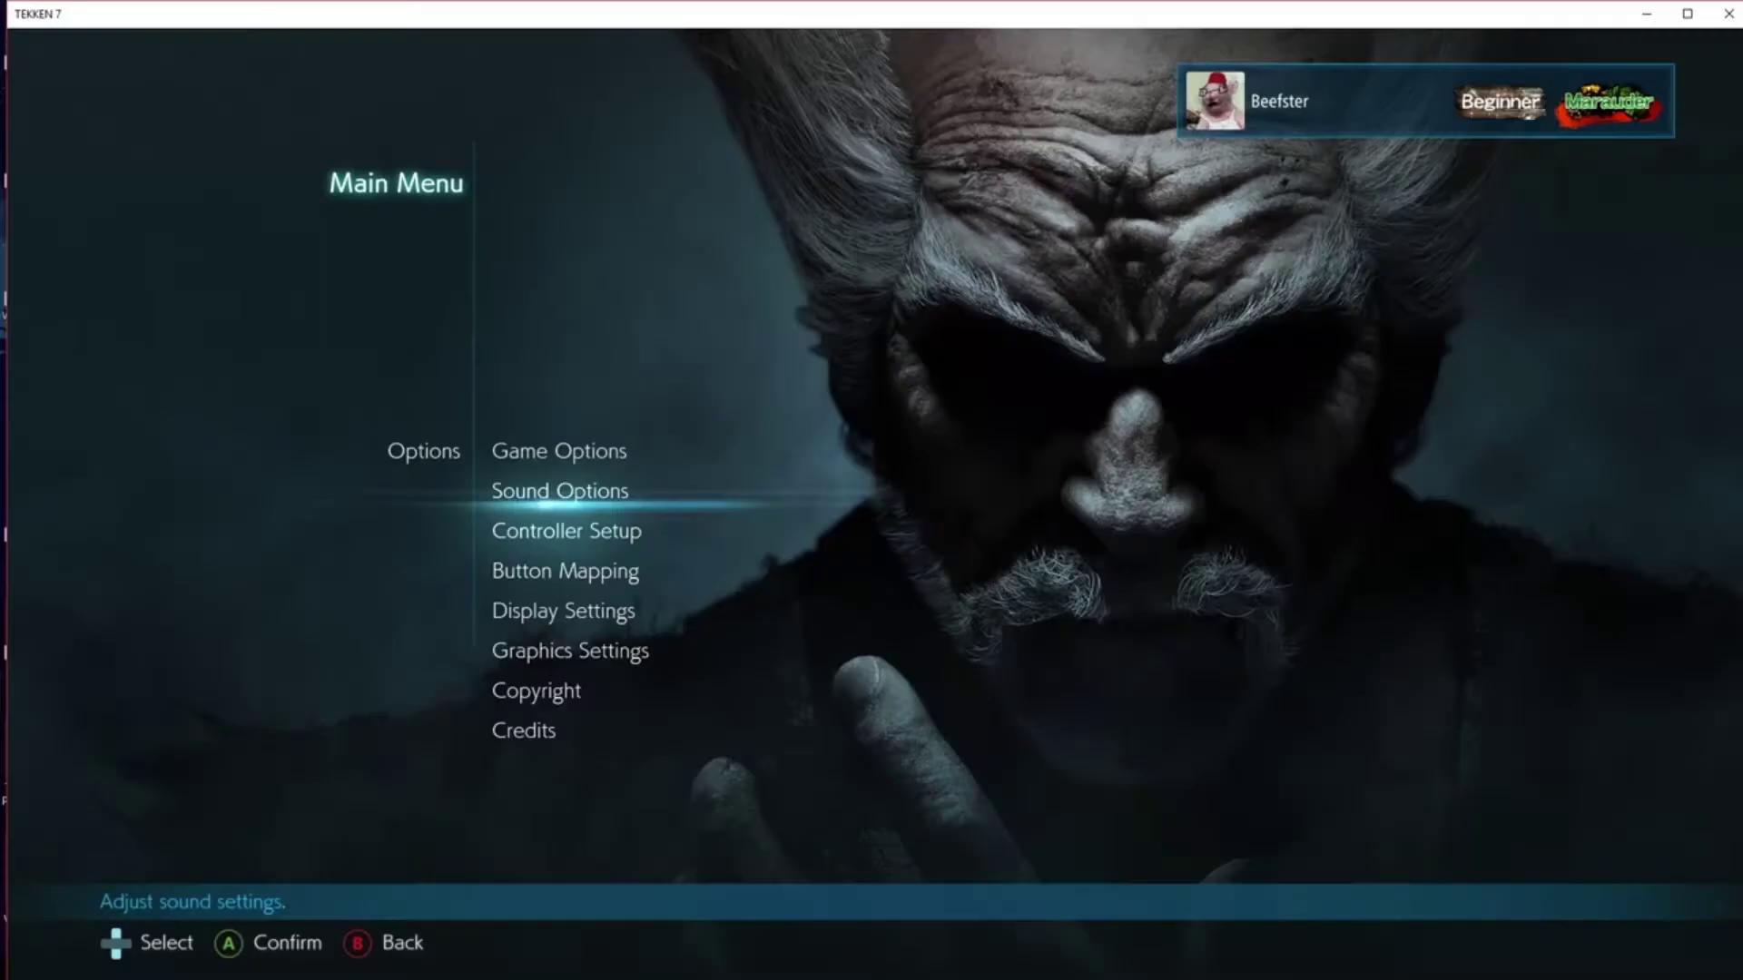
key(Escape)
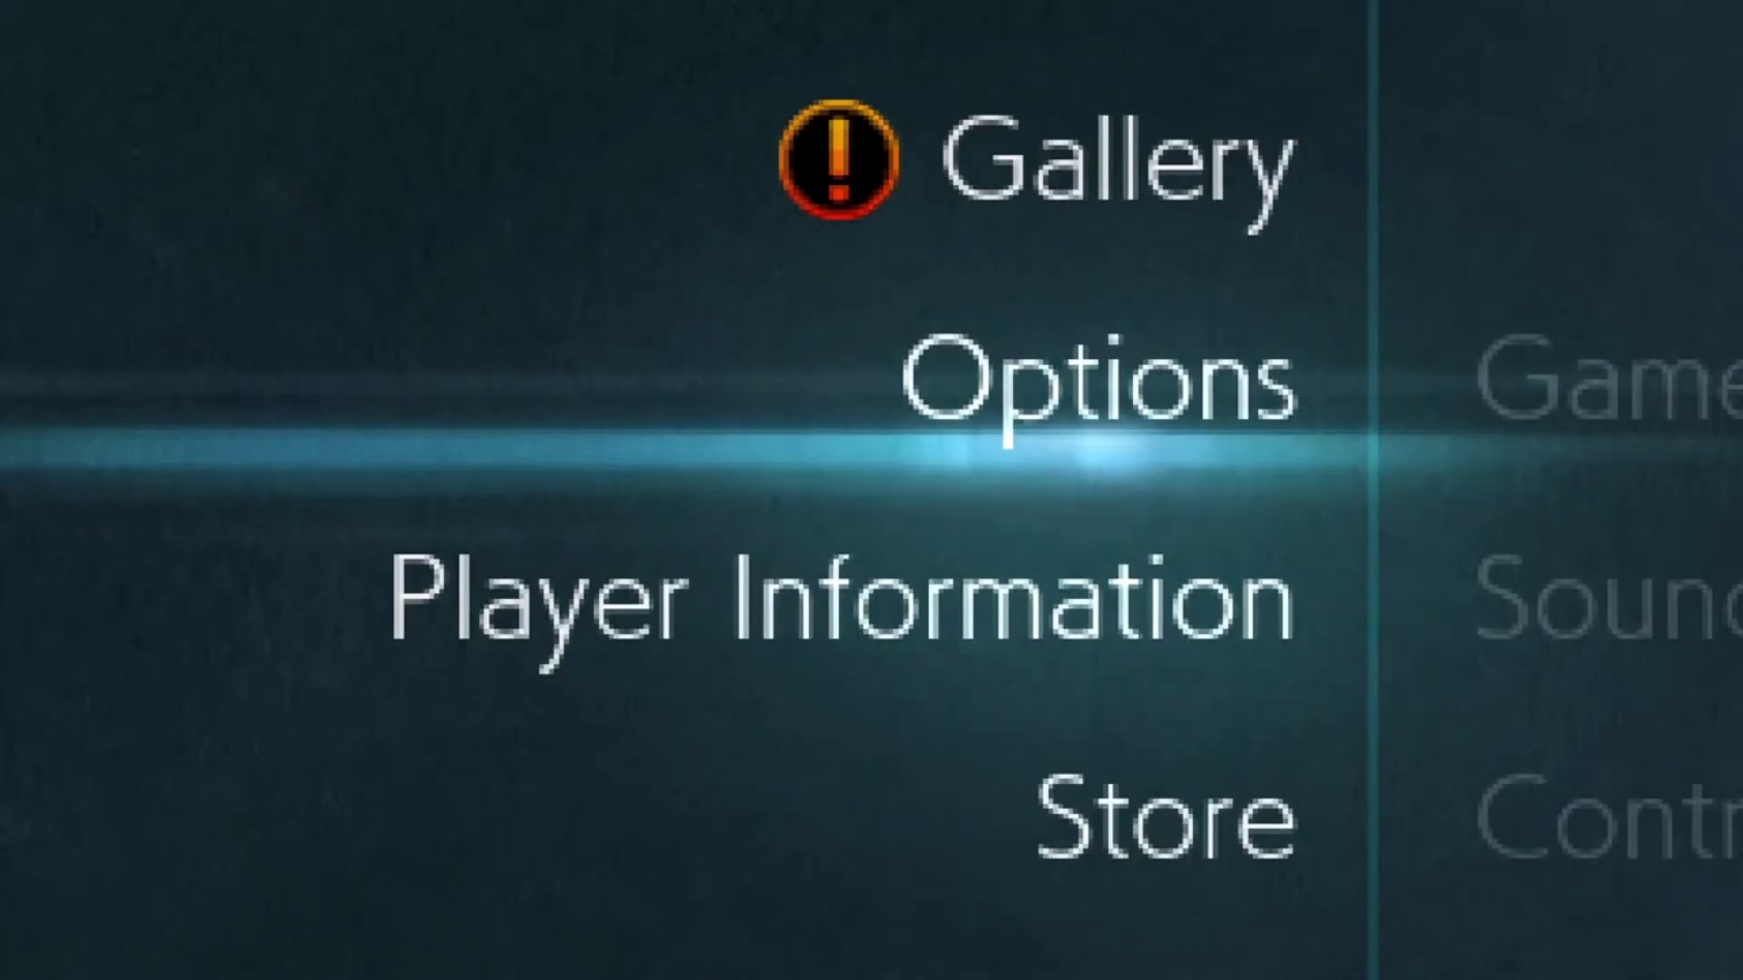
key(Up)
key(Up)
key(Down)
key(Down)
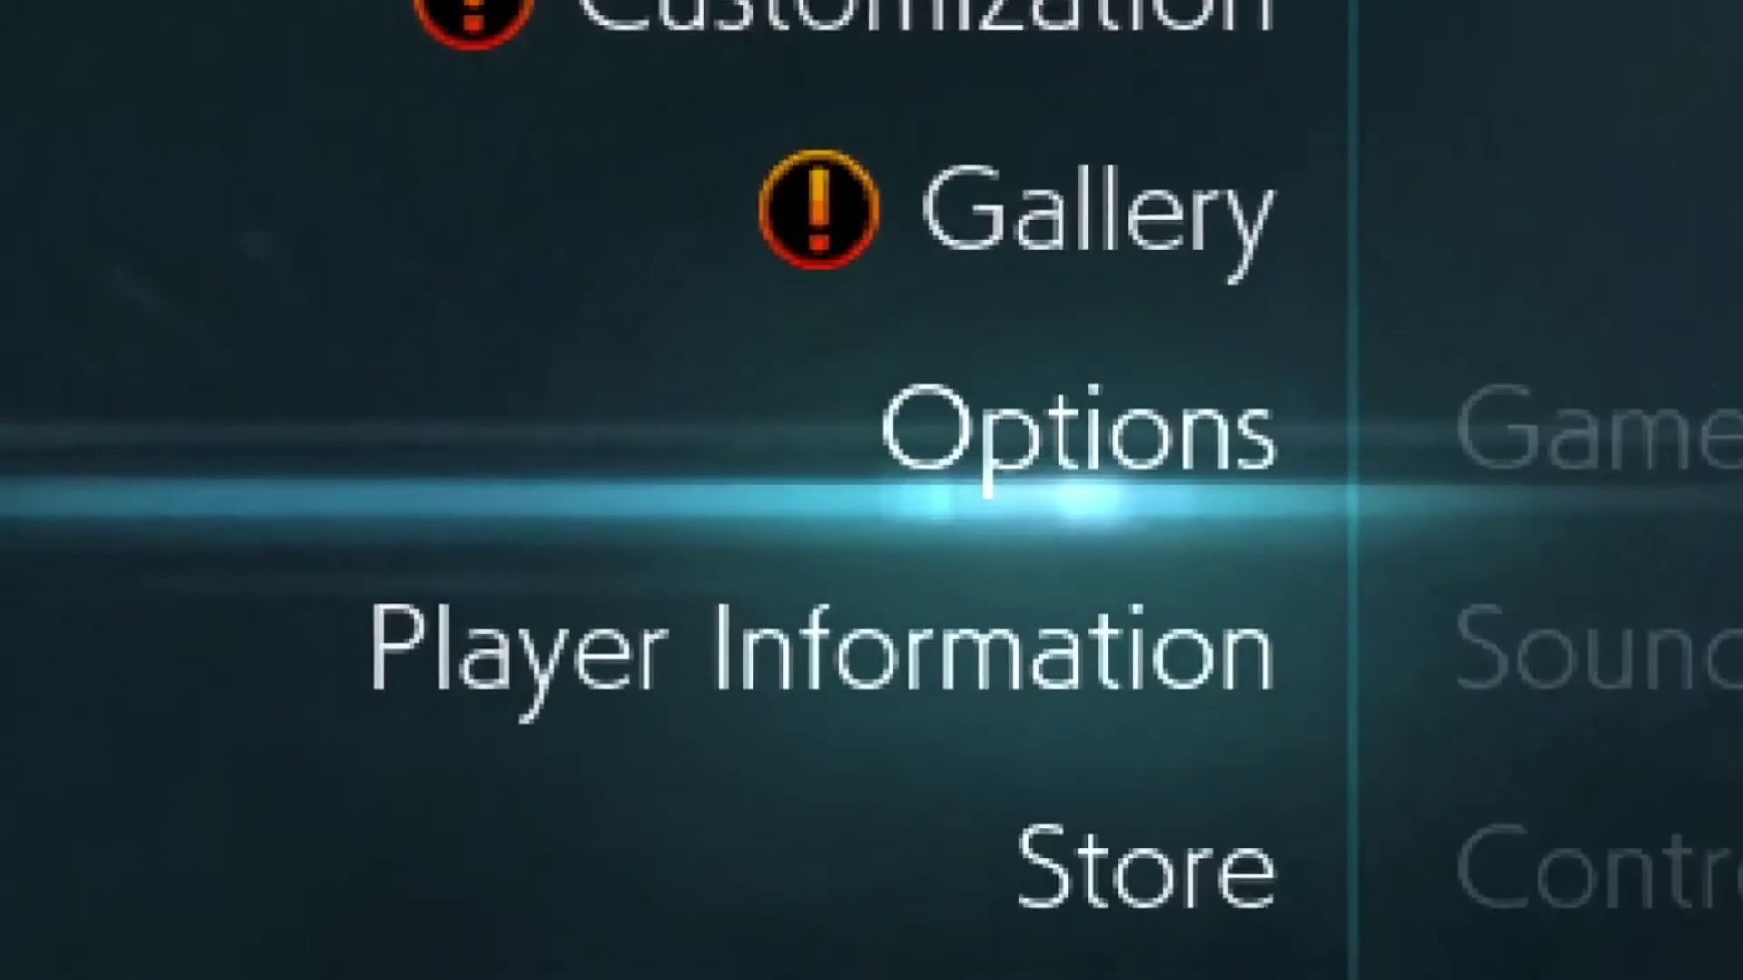
key(Down)
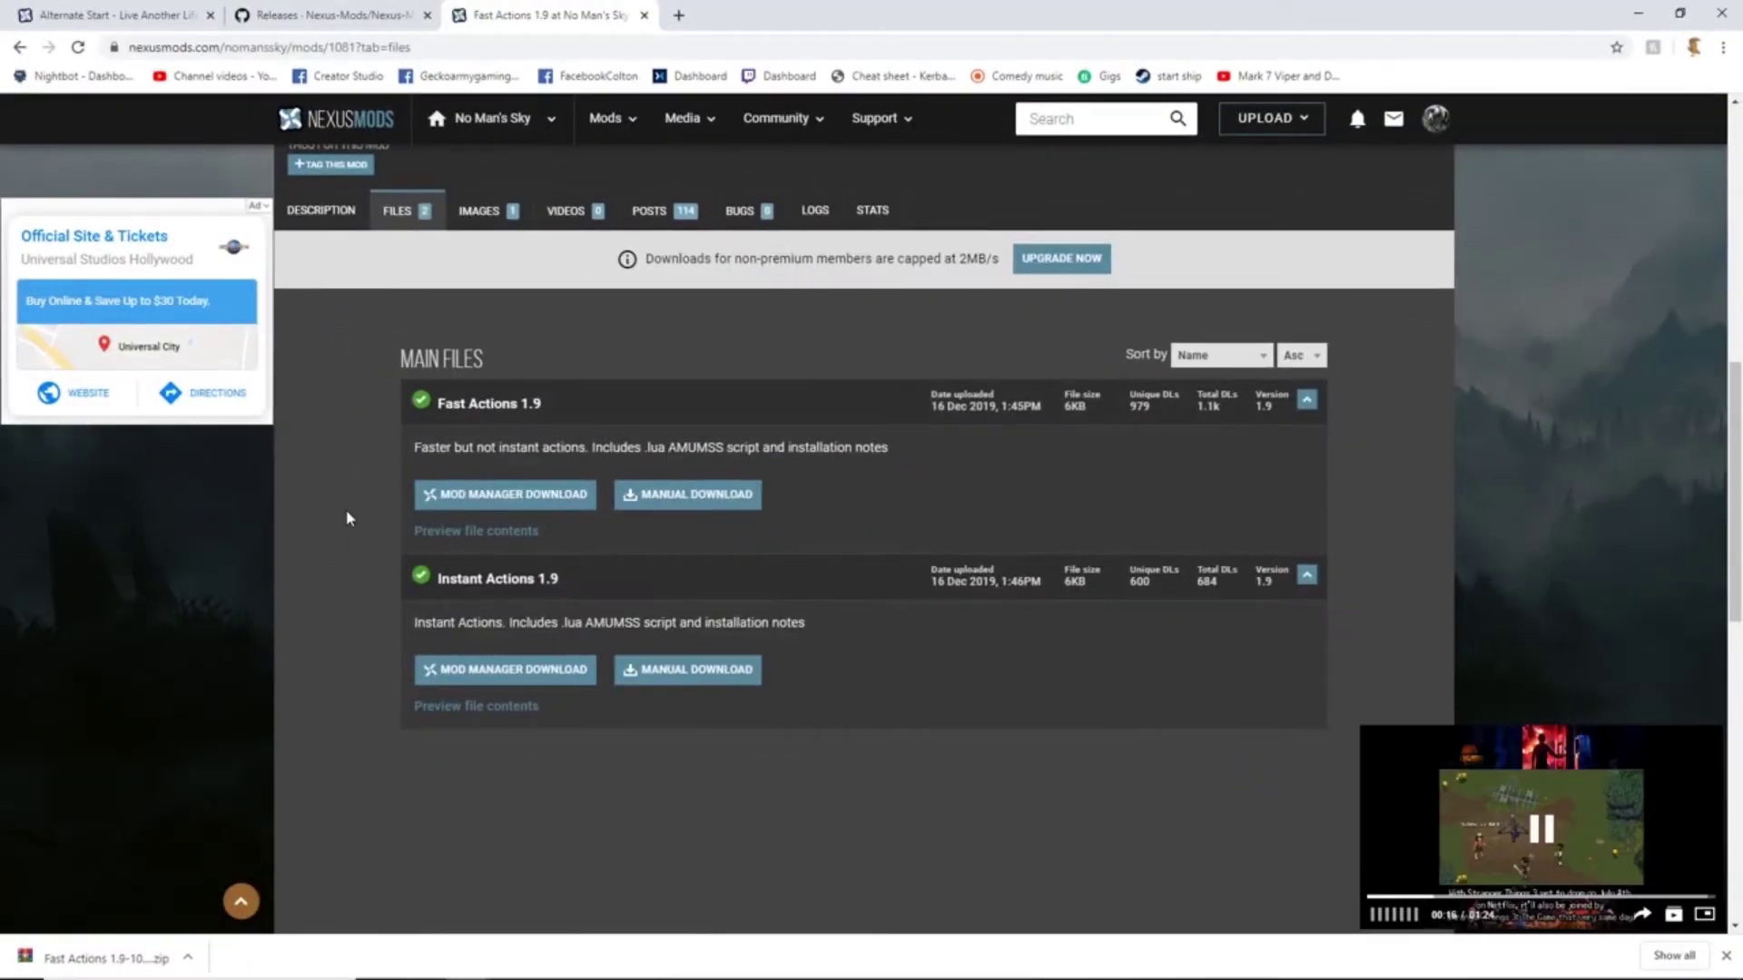
Select the Fast Actions 1.9 mod's Last updated date, 16 December 2019.
scroll(347, 518, up, 4)
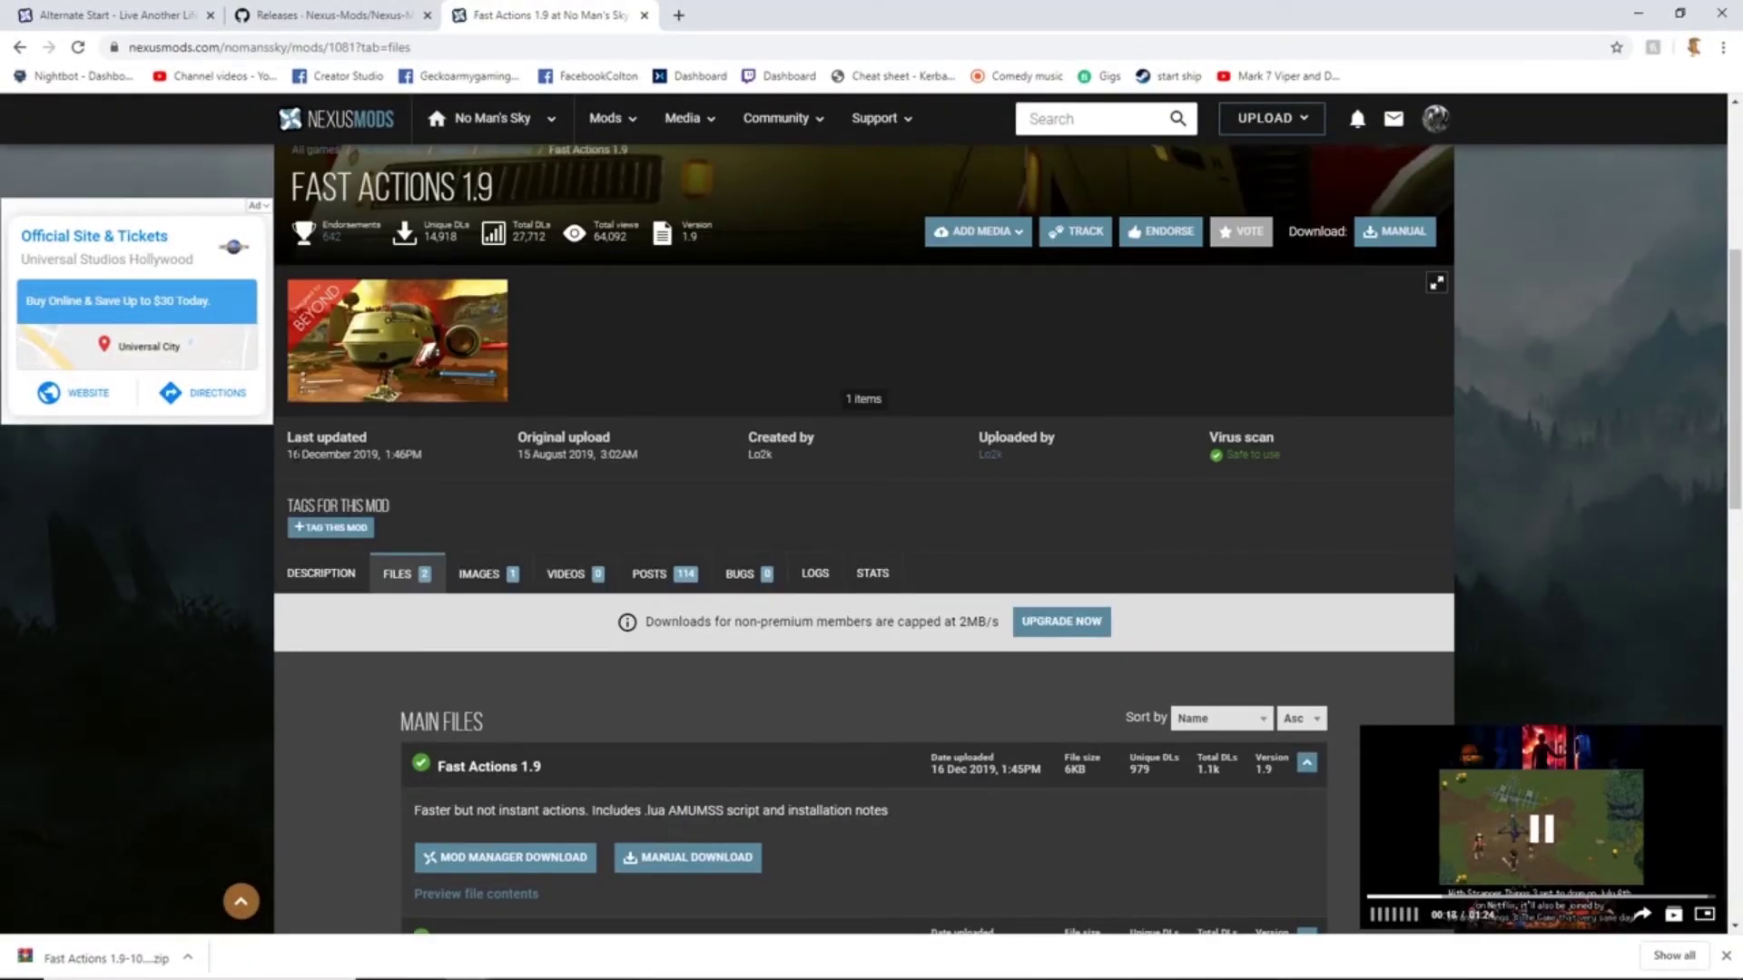
drag(288, 457, 379, 463)
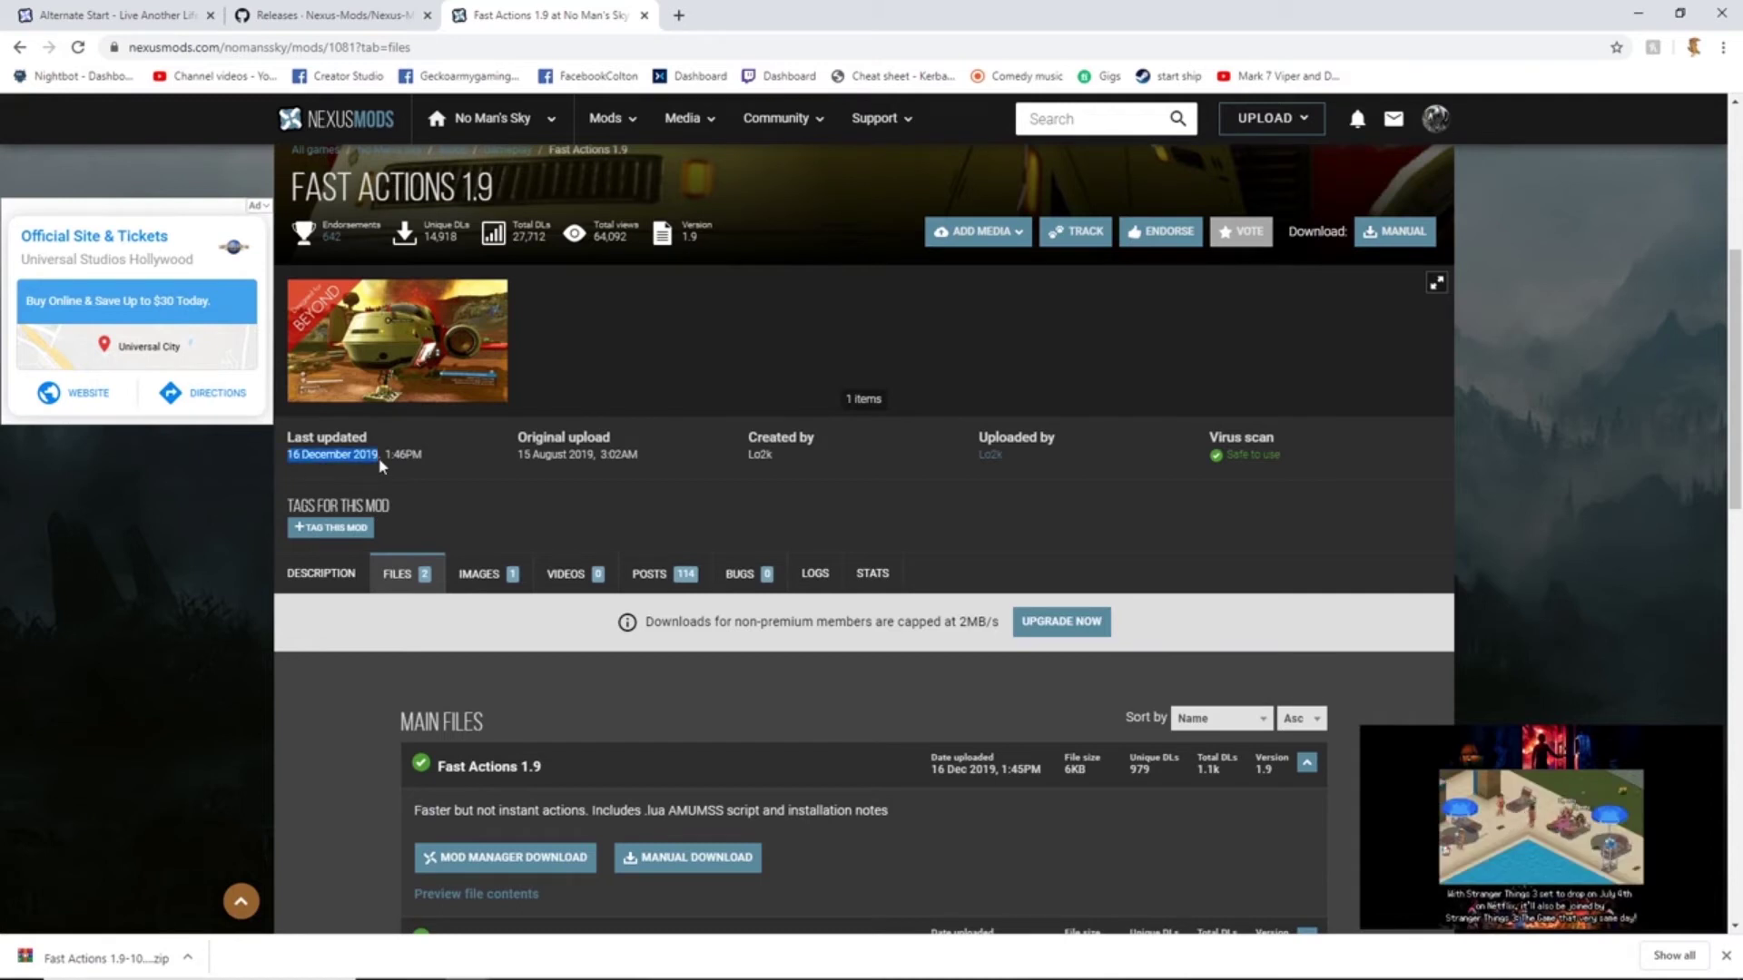
scroll(468, 483, down, 5)
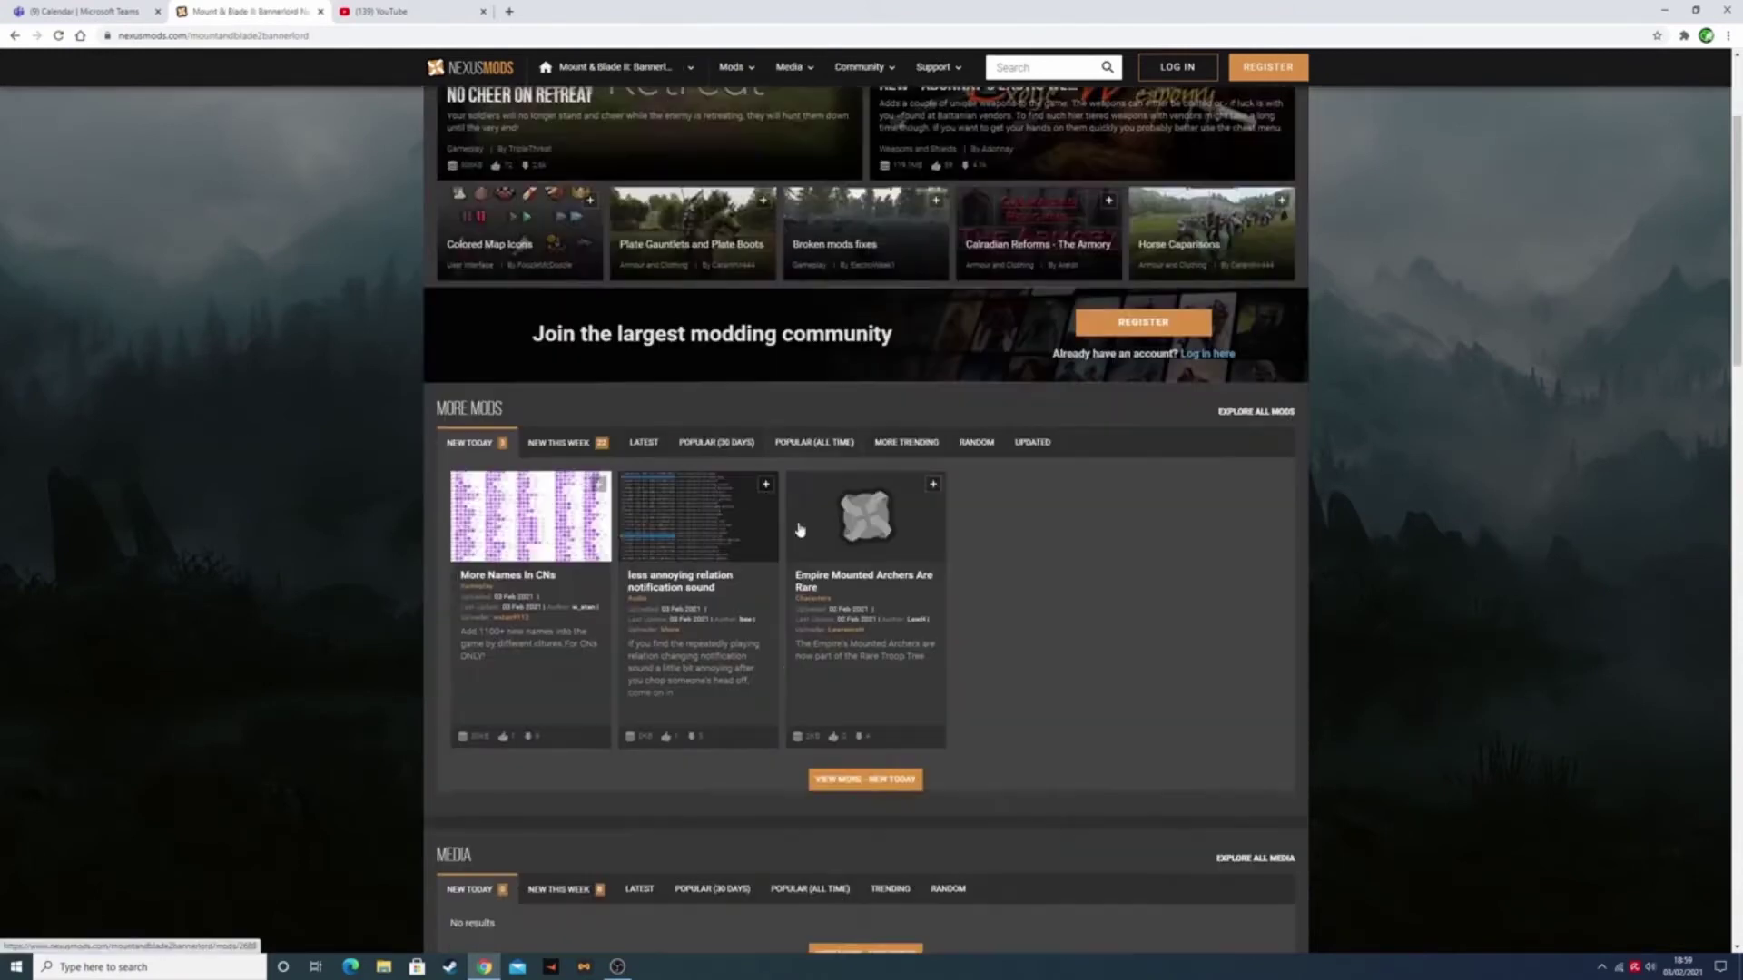
Log in via 'Log in here' and take the SLOW DOWNLOAD of Dismemberment v1.1.0.
scroll(799, 524, down, 2)
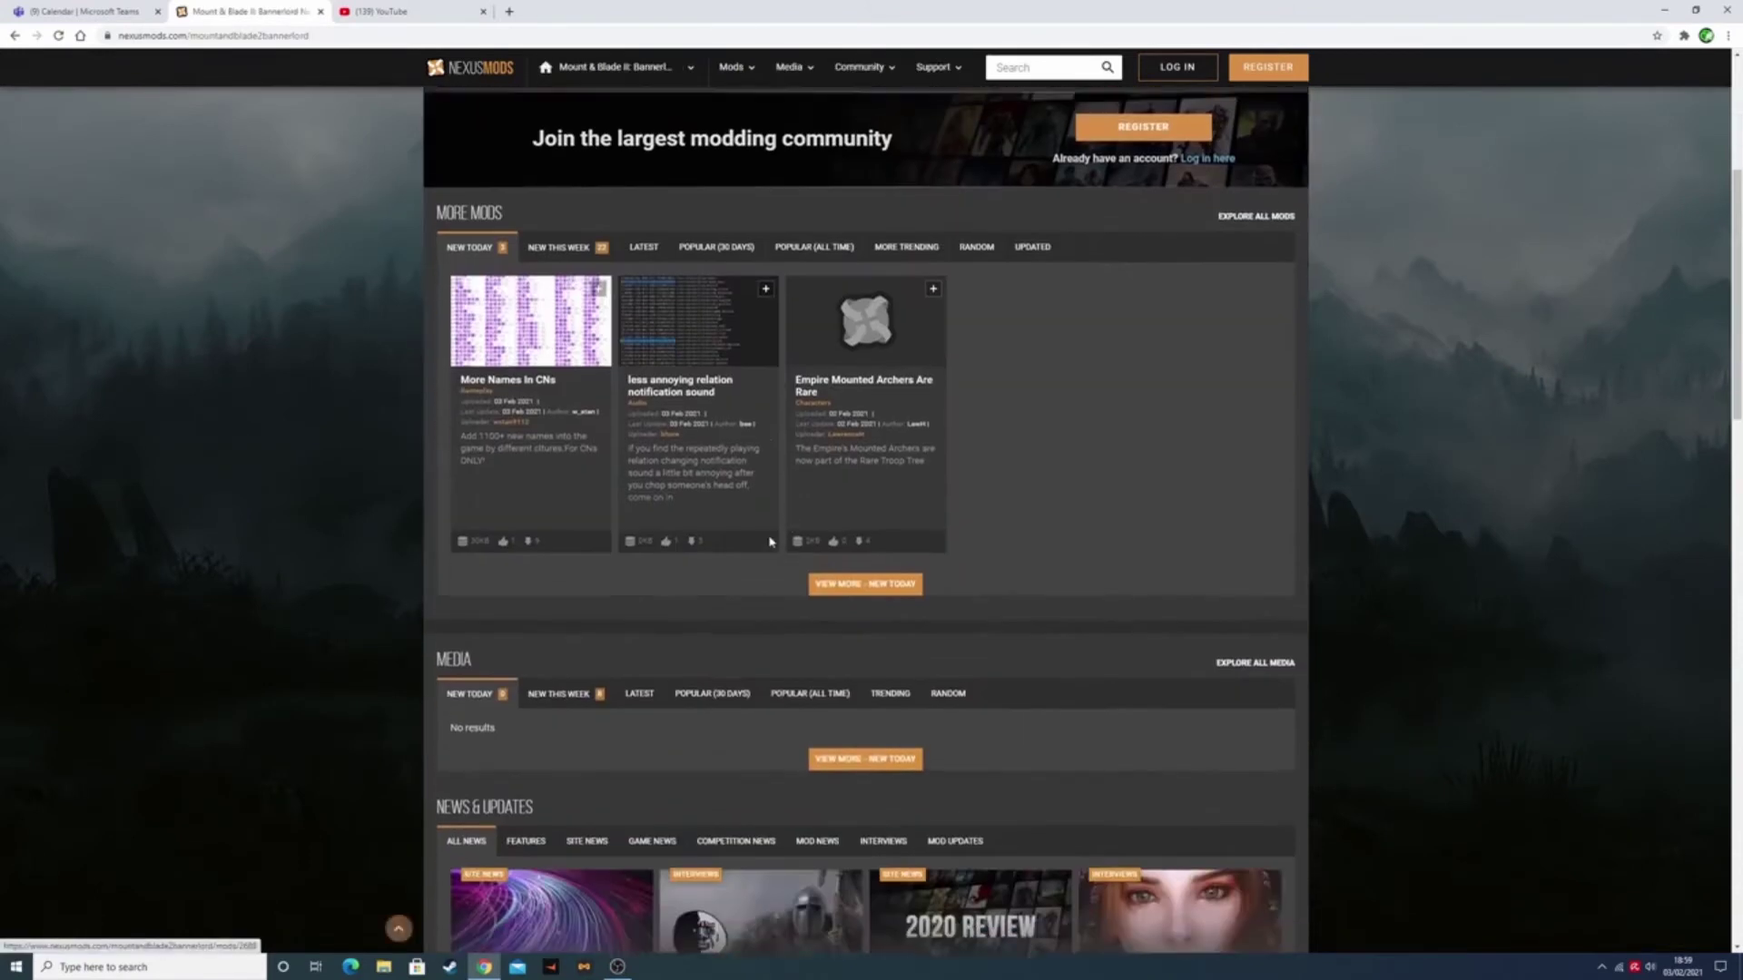
scroll(799, 525, up, 4)
scroll(854, 417, down, 9)
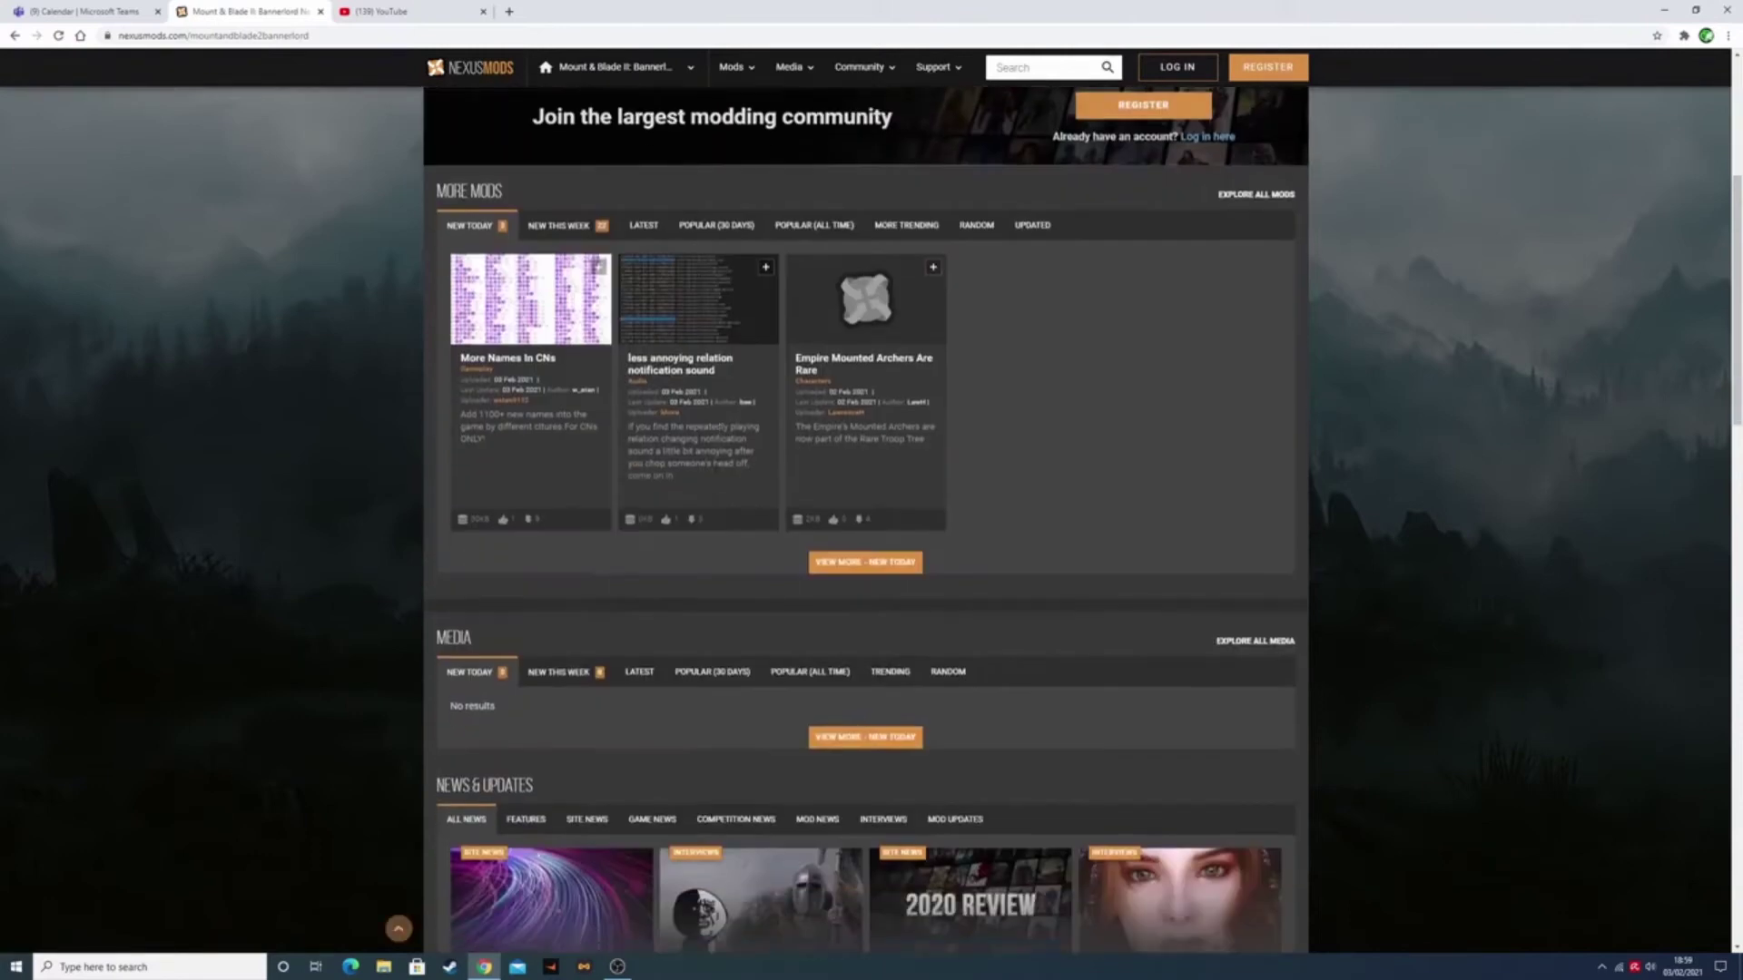
scroll(754, 526, up, 9)
scroll(655, 636, down, 4)
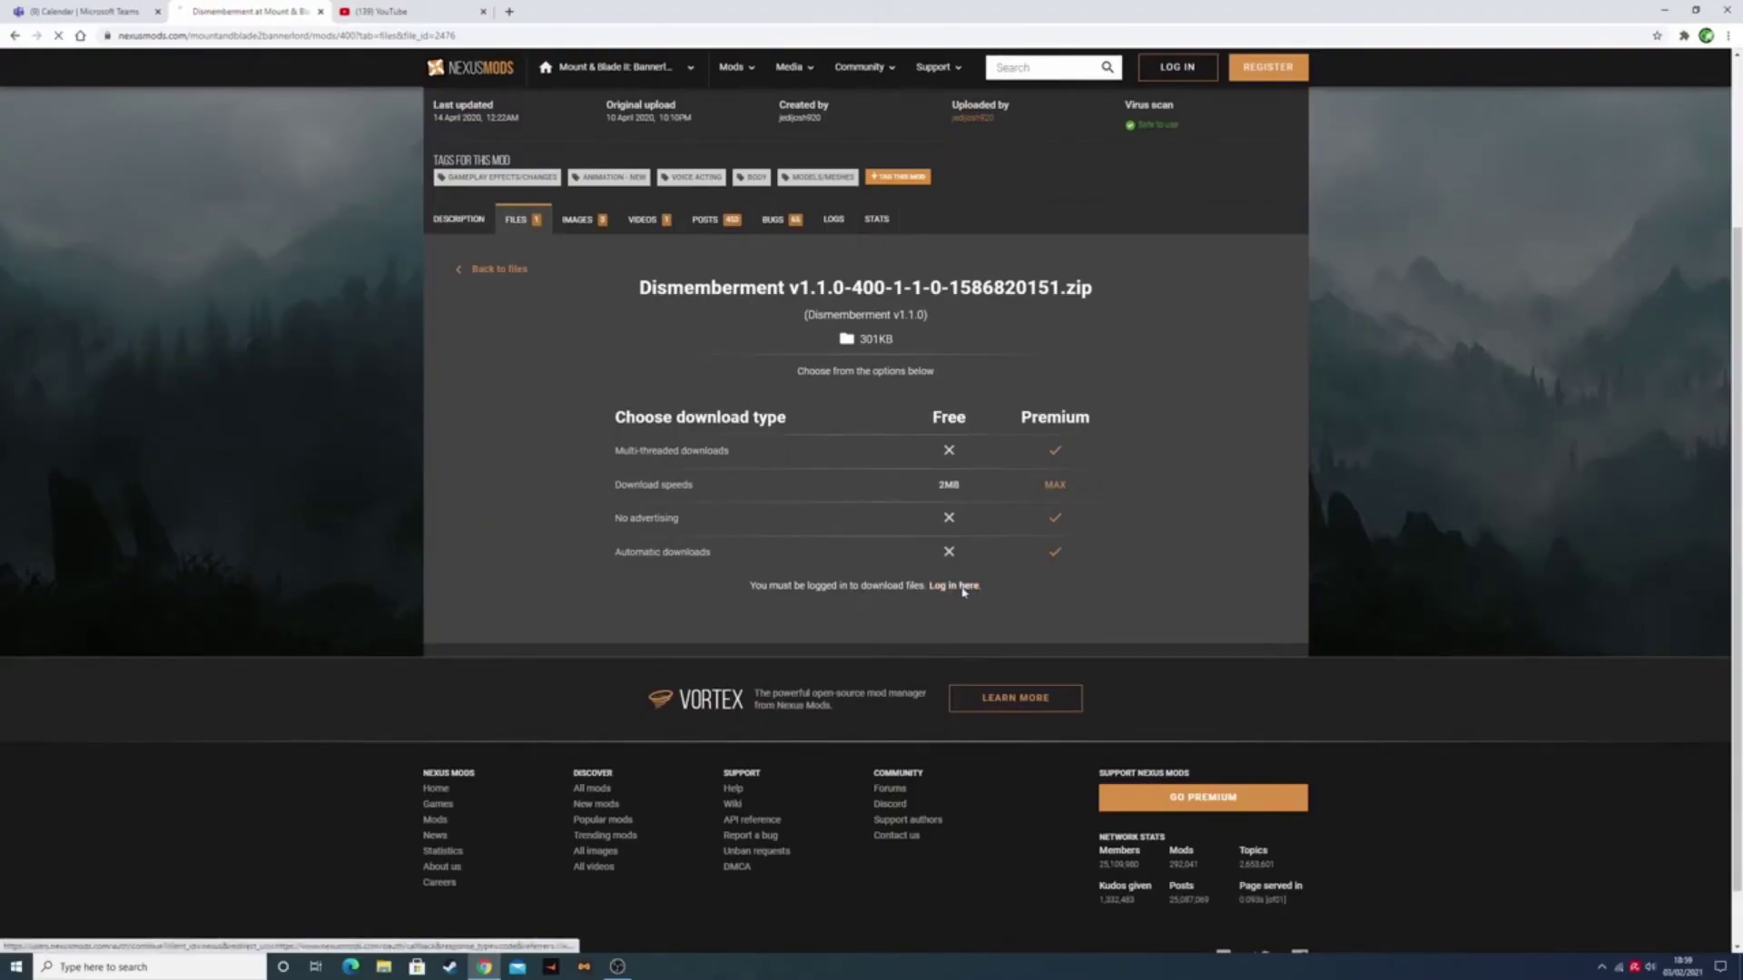
click(437, 548)
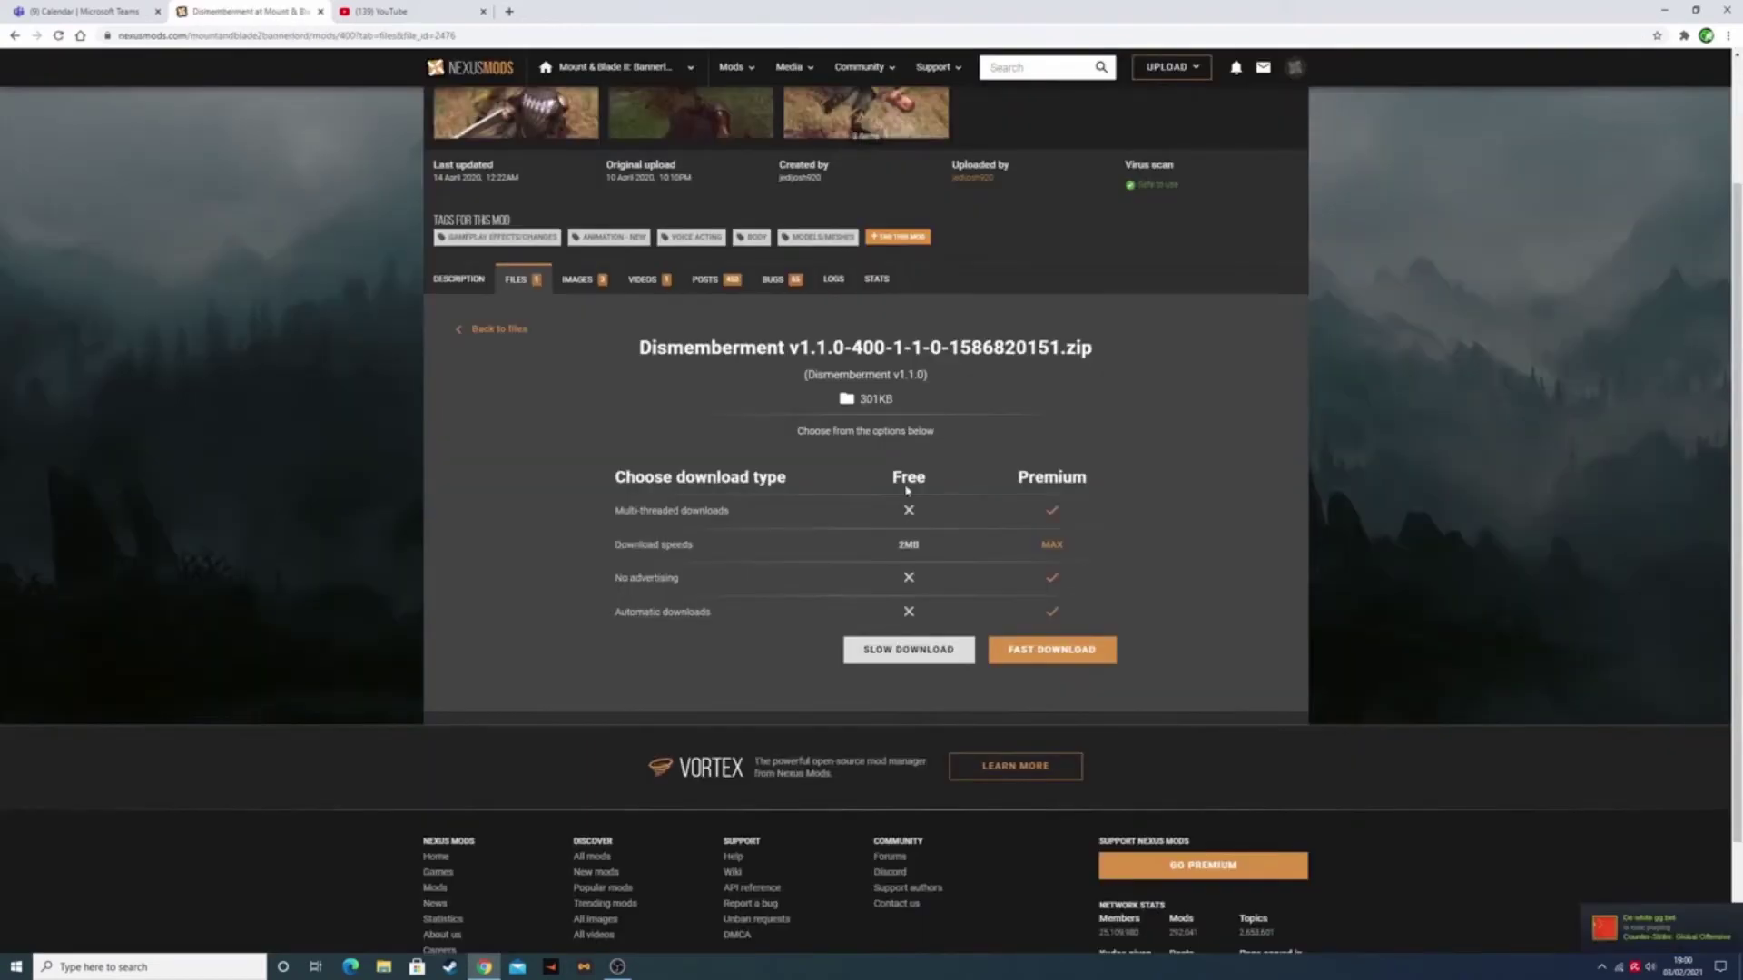
click(913, 652)
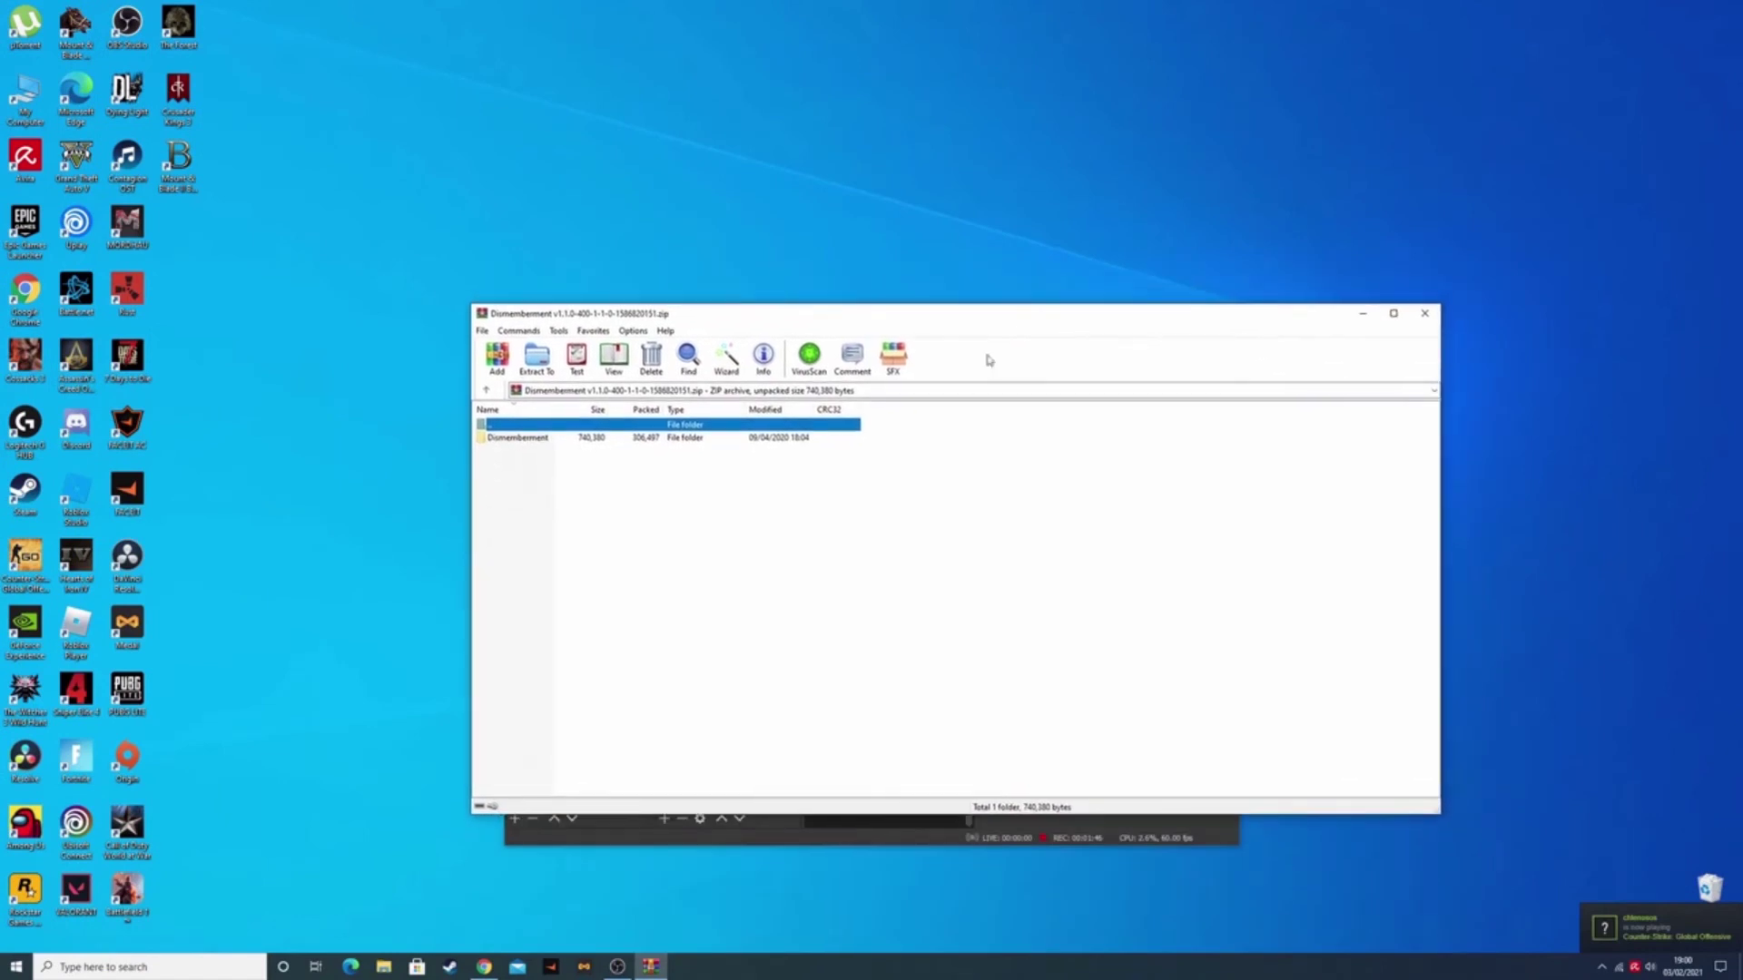
Launch File Explorer from the taskbar to reach the game files.
click(384, 966)
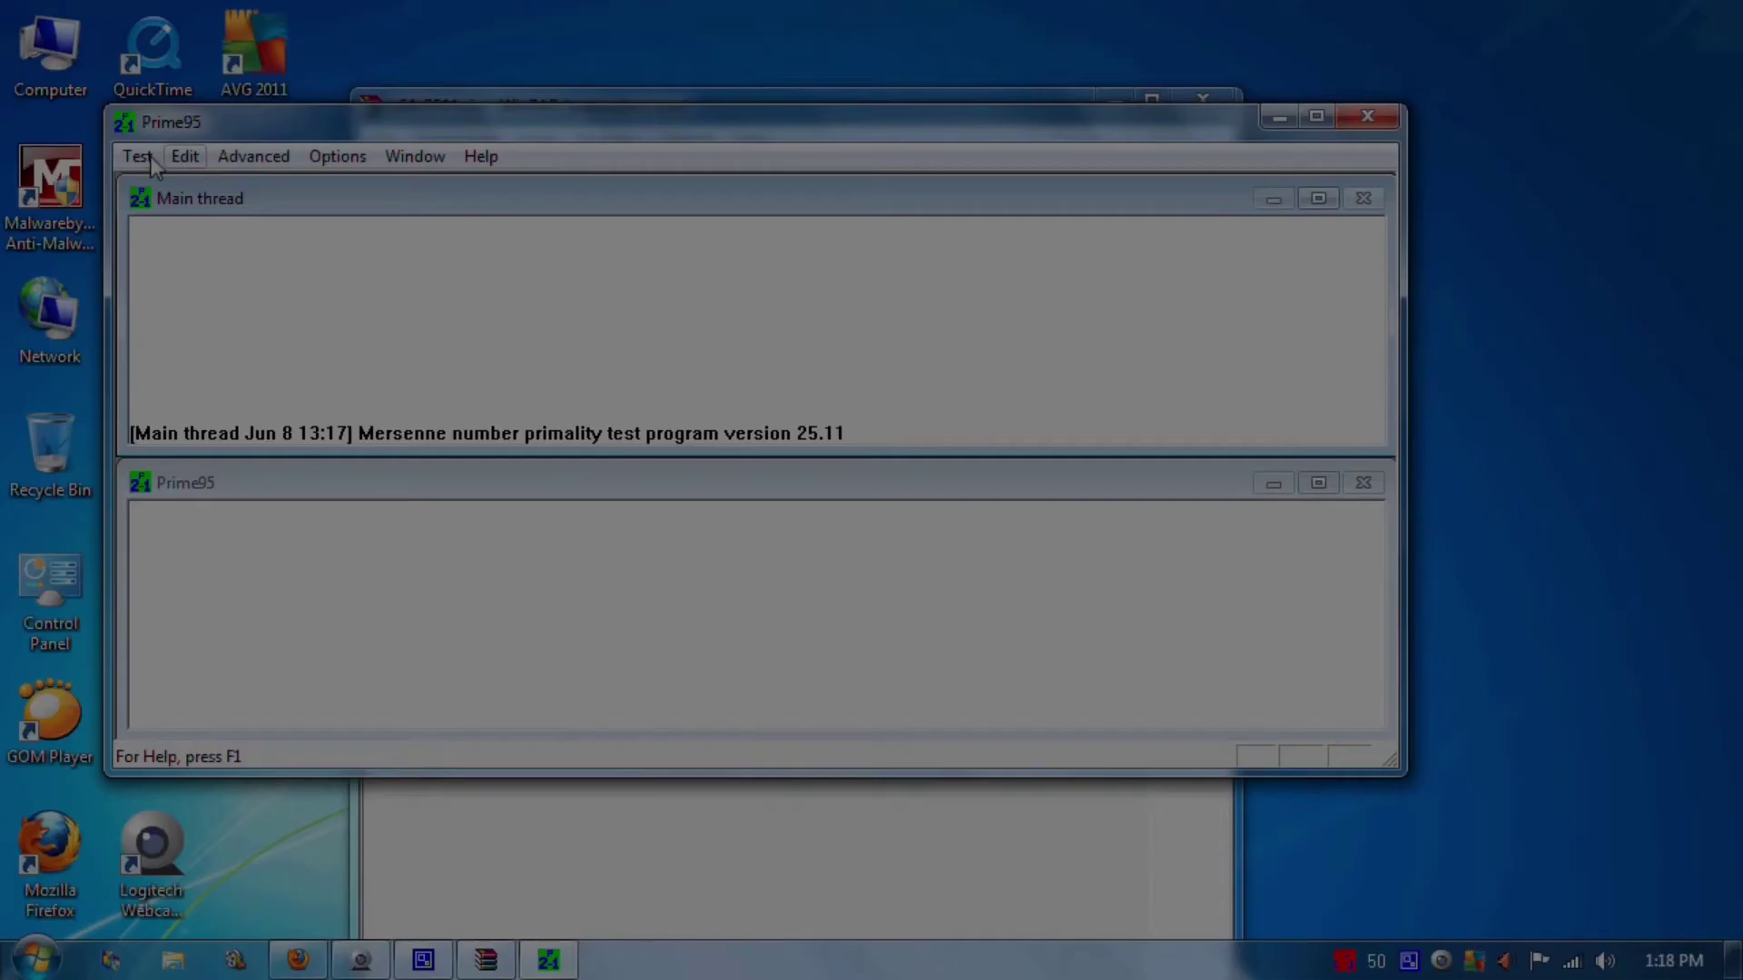
Bring up Prime95's Run a Torture Test dialog from the Options menu.
click(141, 158)
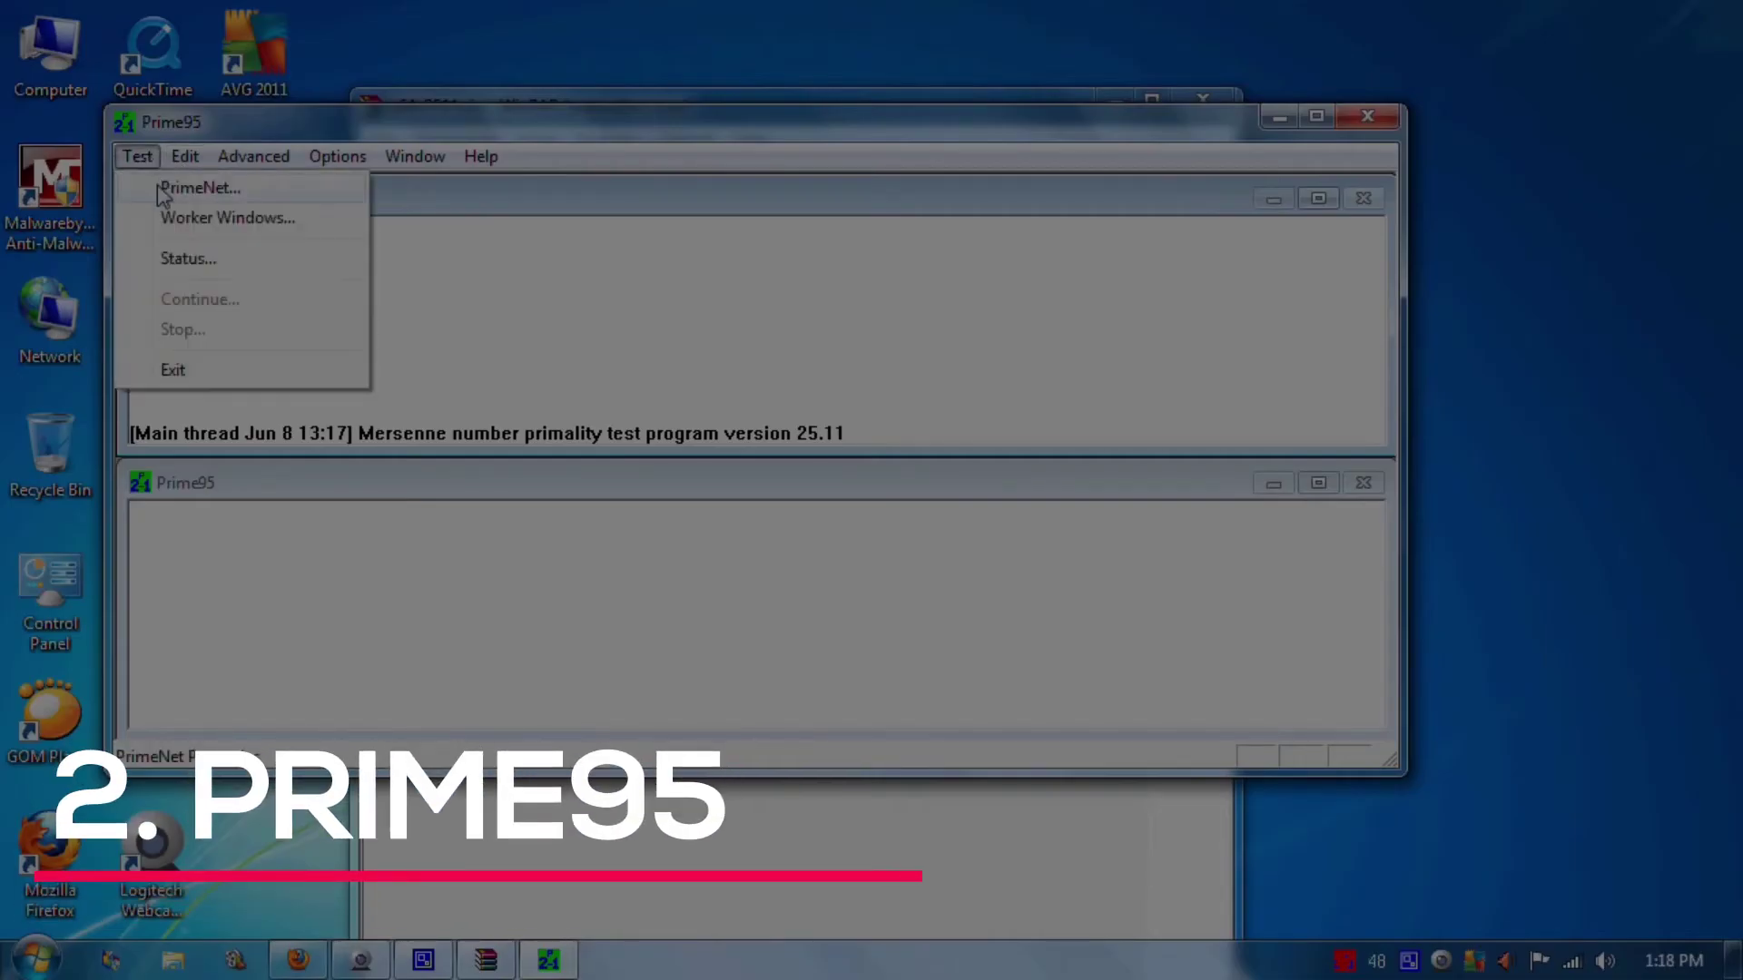
mouse_move(186, 171)
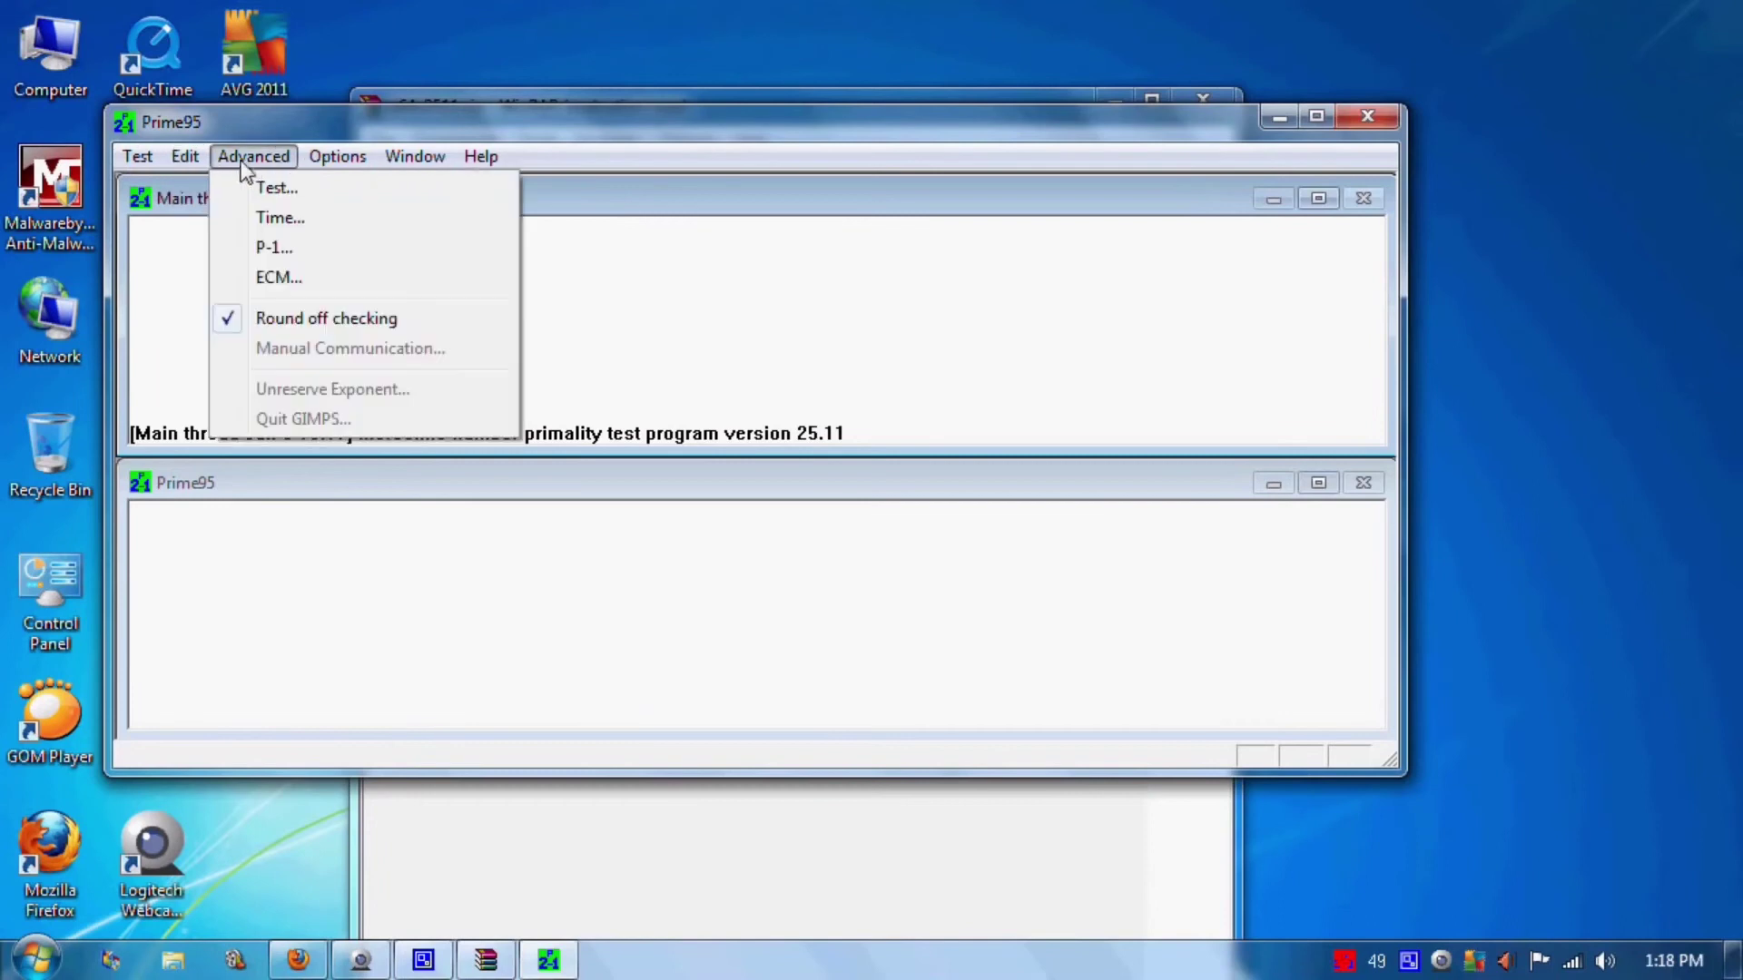
click(249, 181)
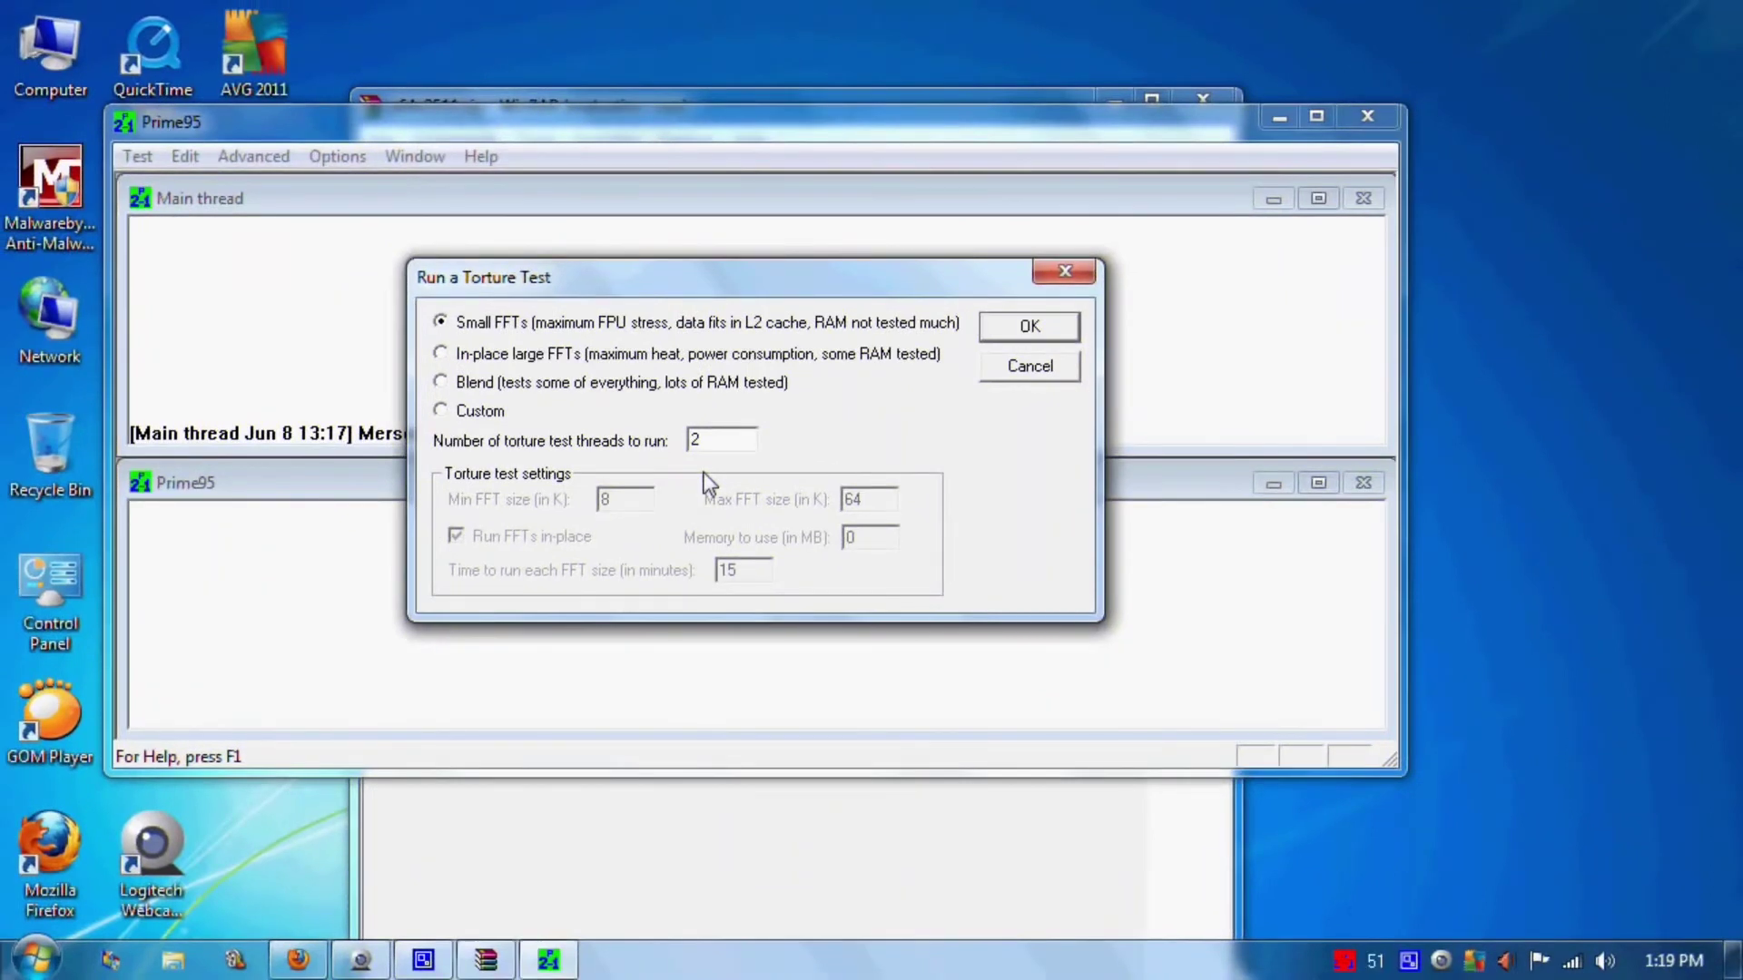
Launch Task Manager from the taskbar and start the Small FFTs test on 2 threads.
right_click(1227, 960)
click(1309, 863)
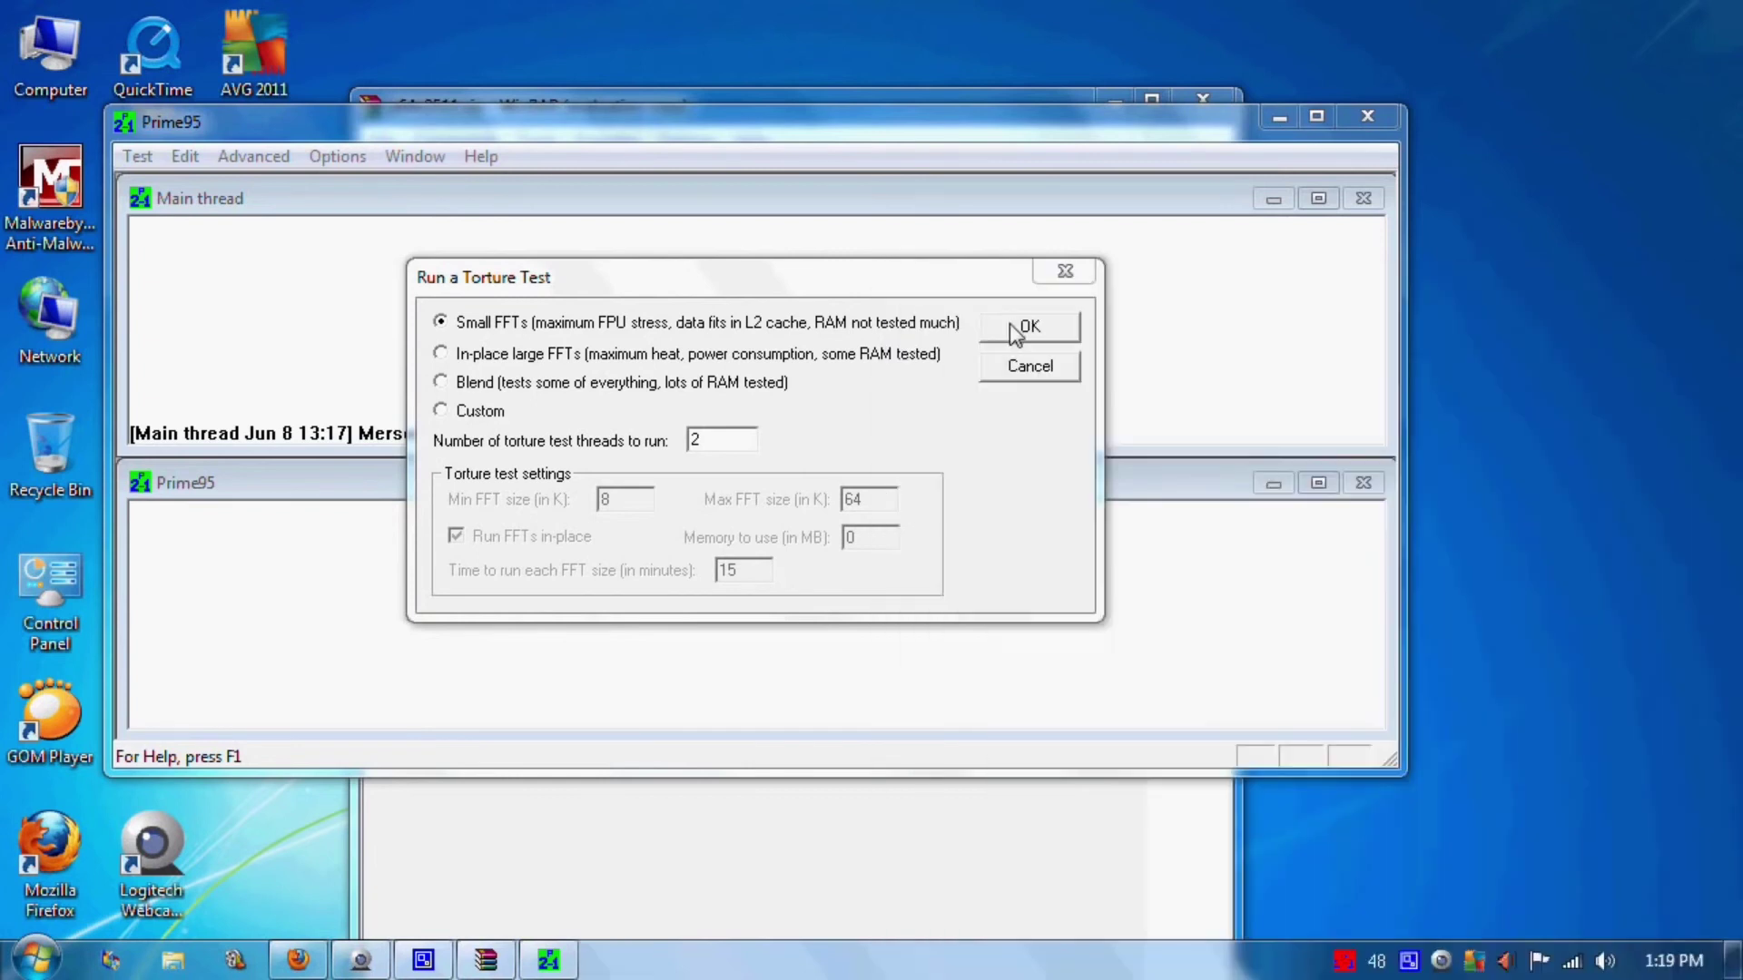
click(994, 329)
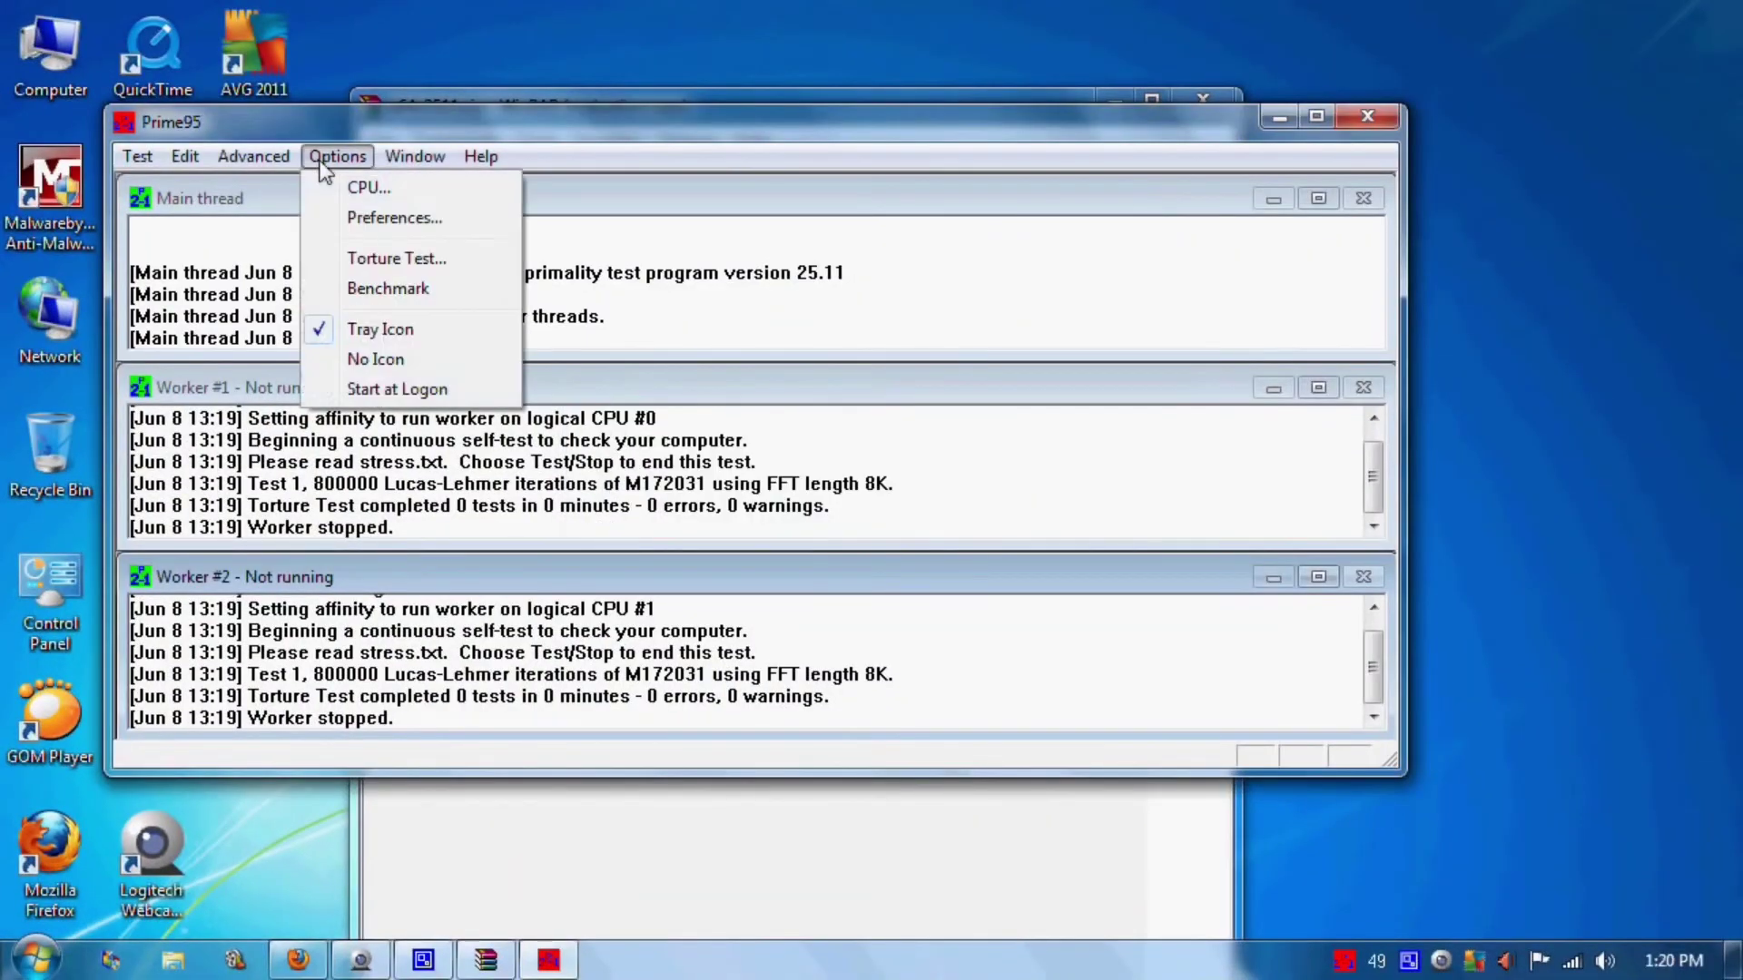
Pick Custom torture-test settings, open Task Manager for CPU load, and choose Test > Stop.
click(357, 263)
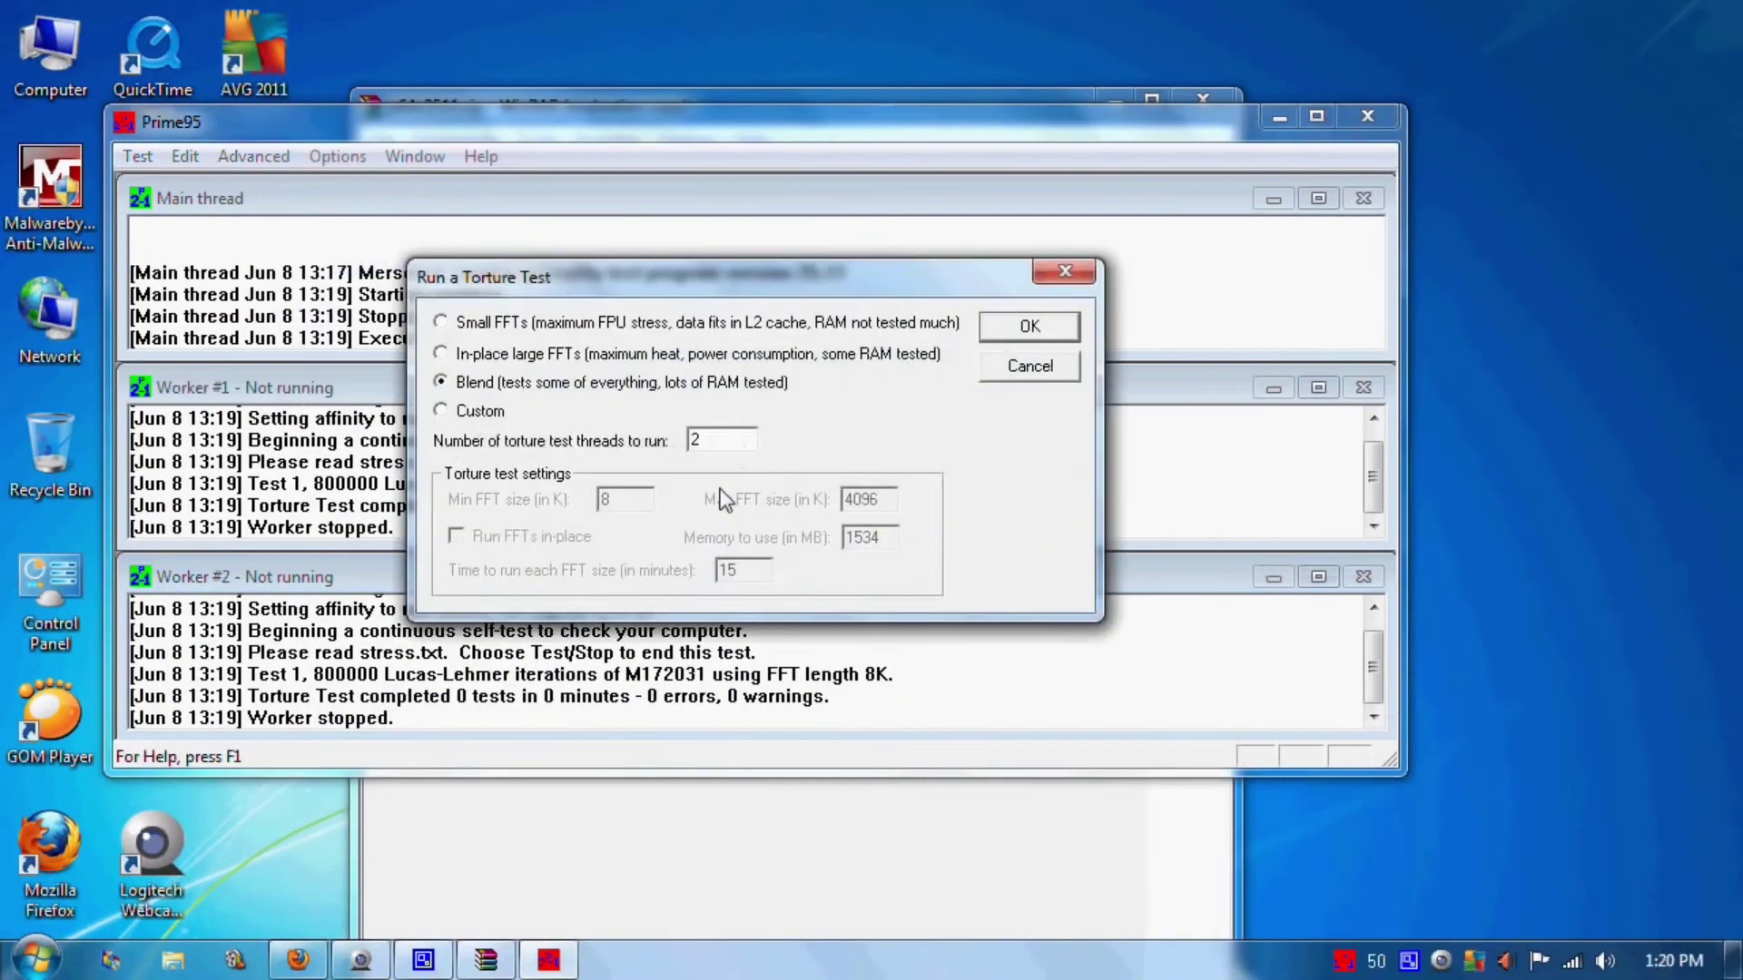
click(441, 411)
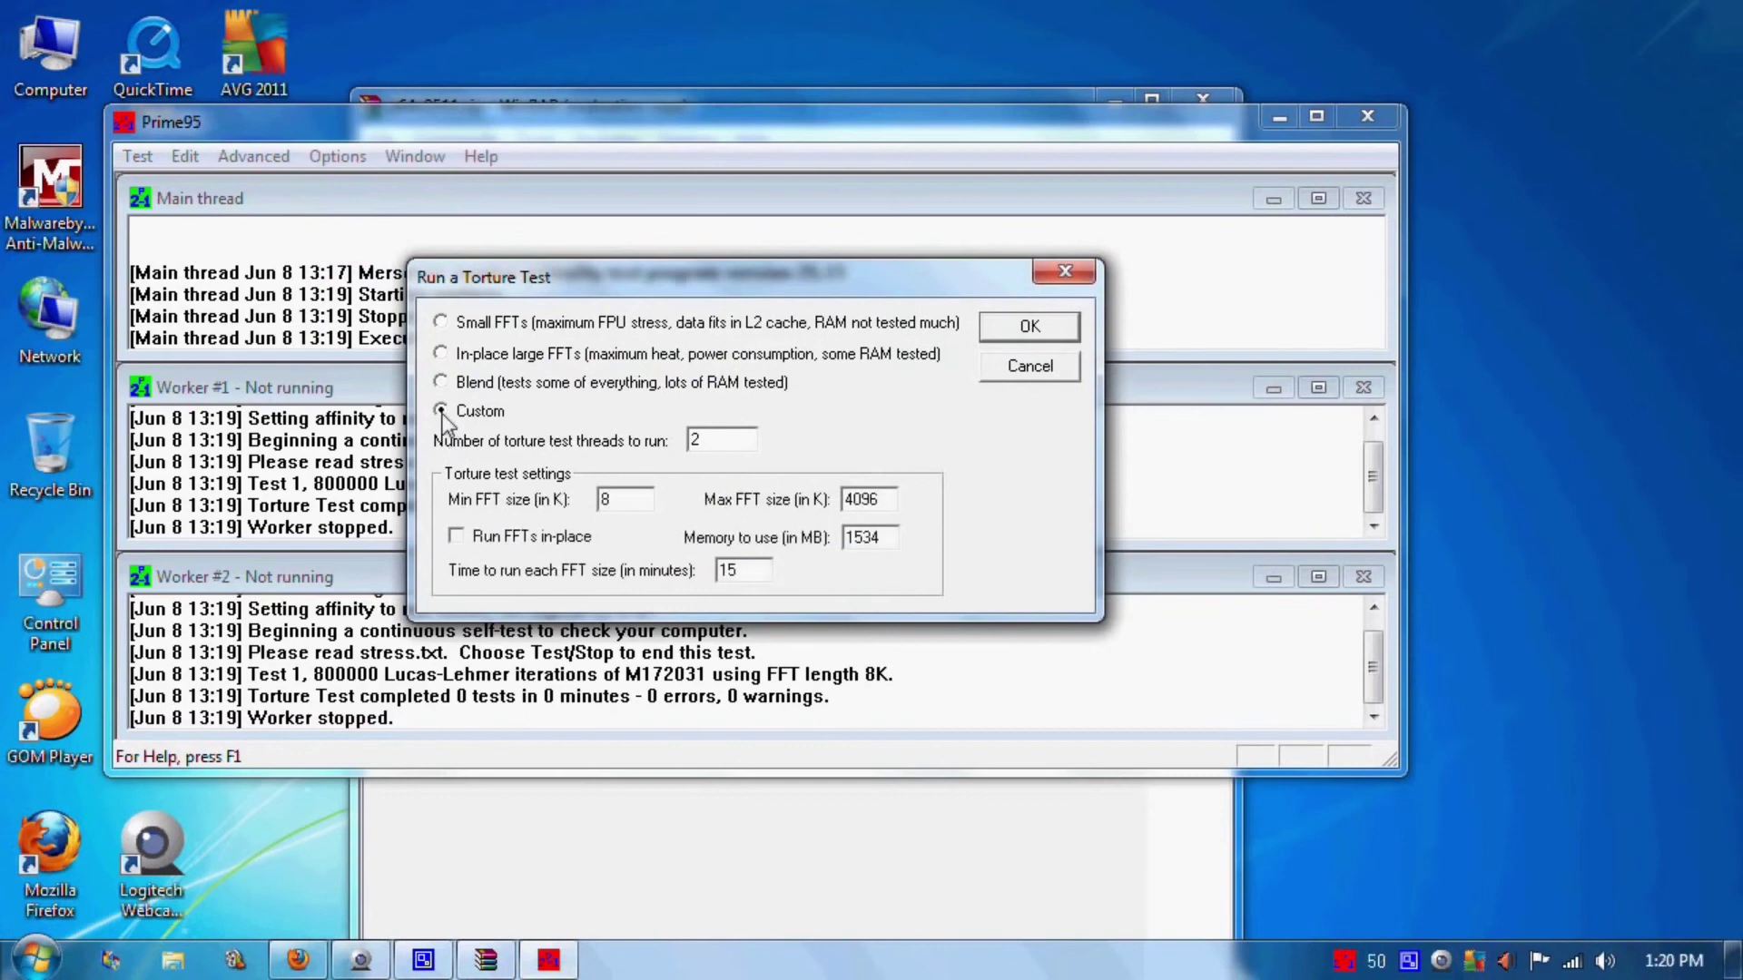
key(ctrl+shift+Escape)
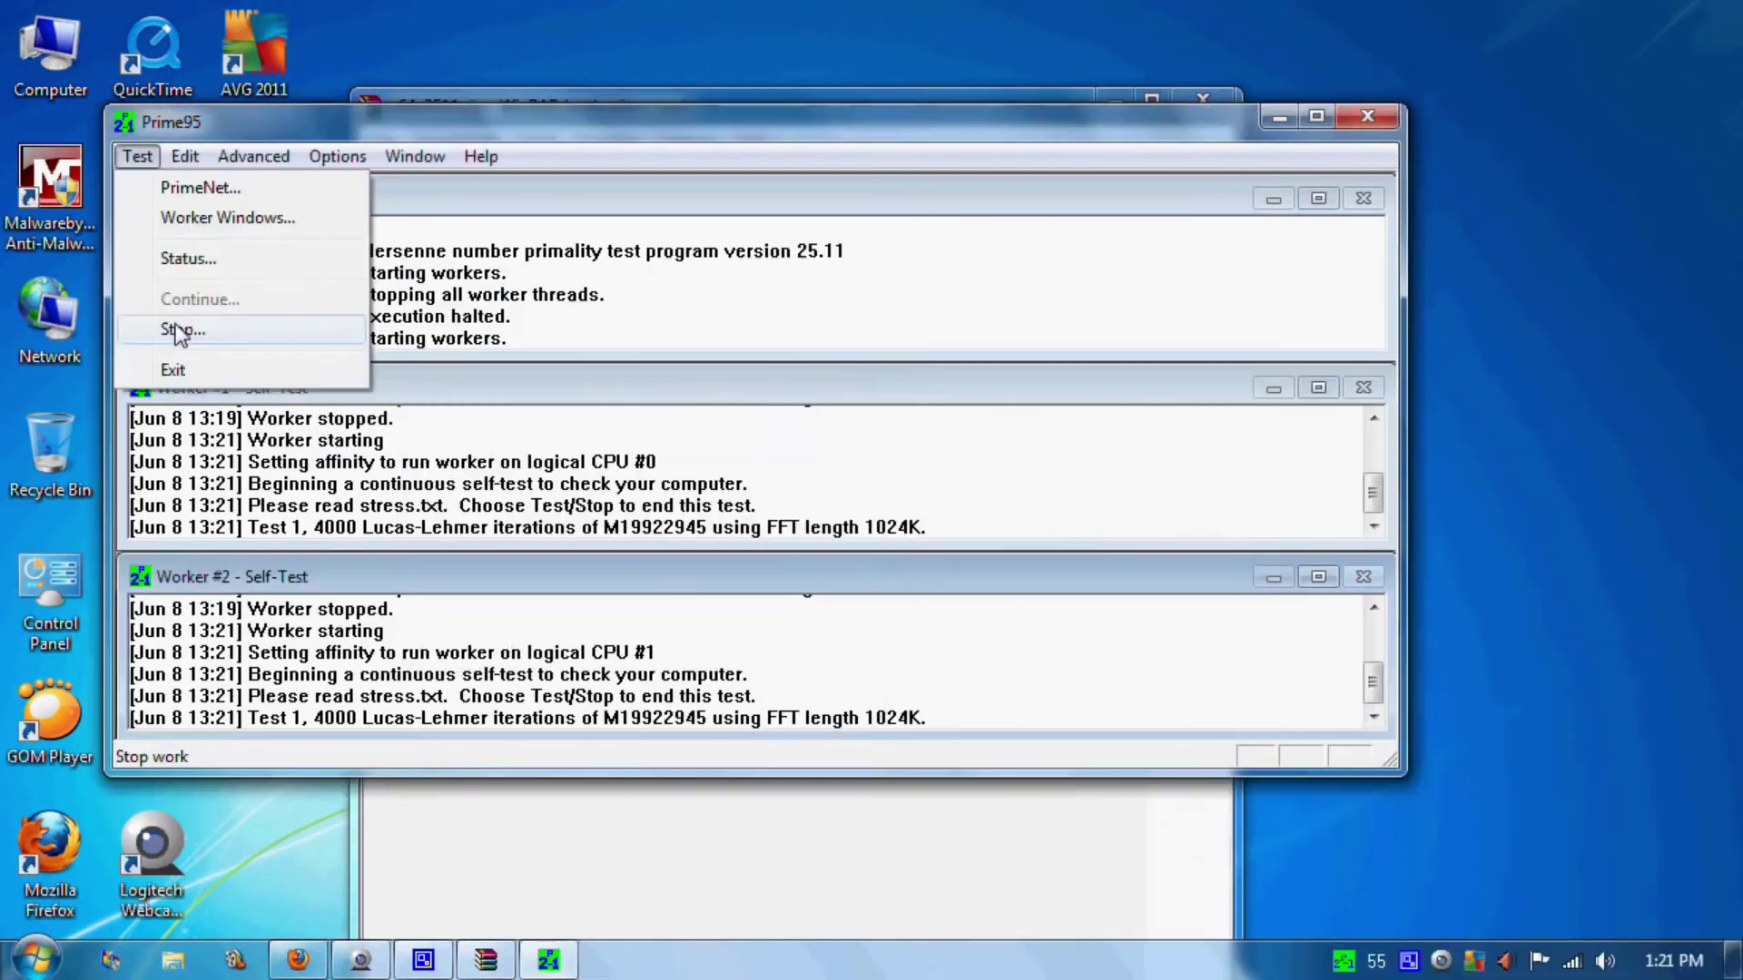
click(181, 328)
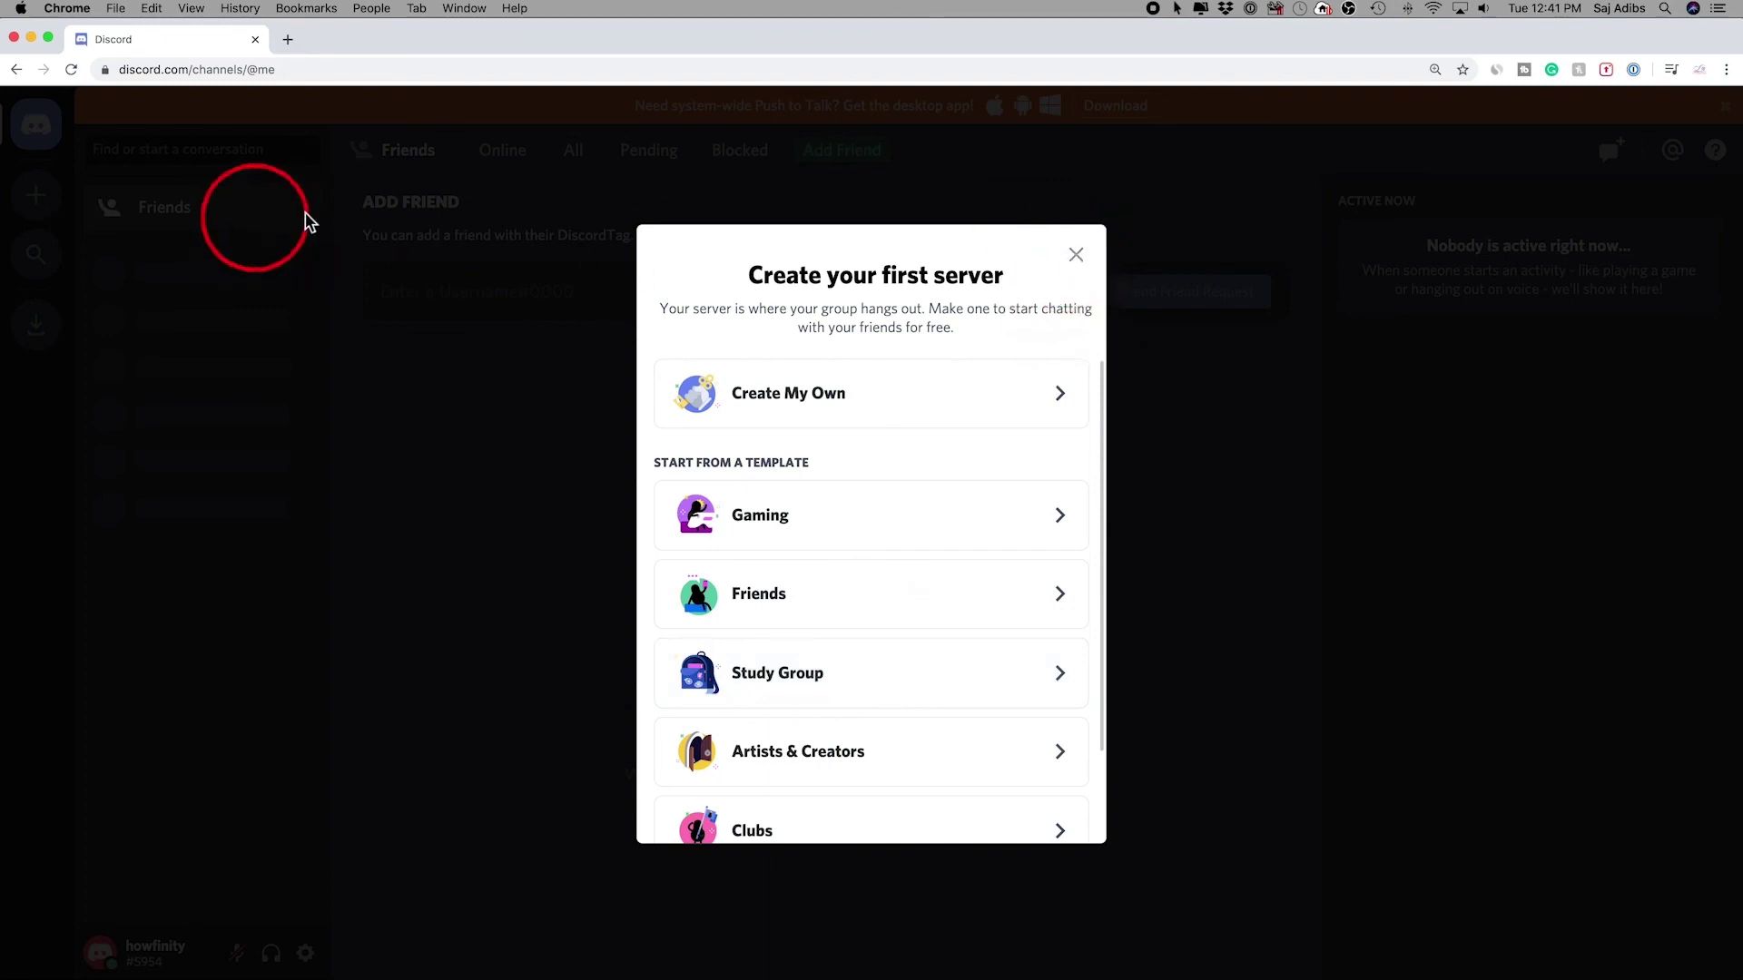
Dismiss the 'Create your first server' prompt.
click(1077, 258)
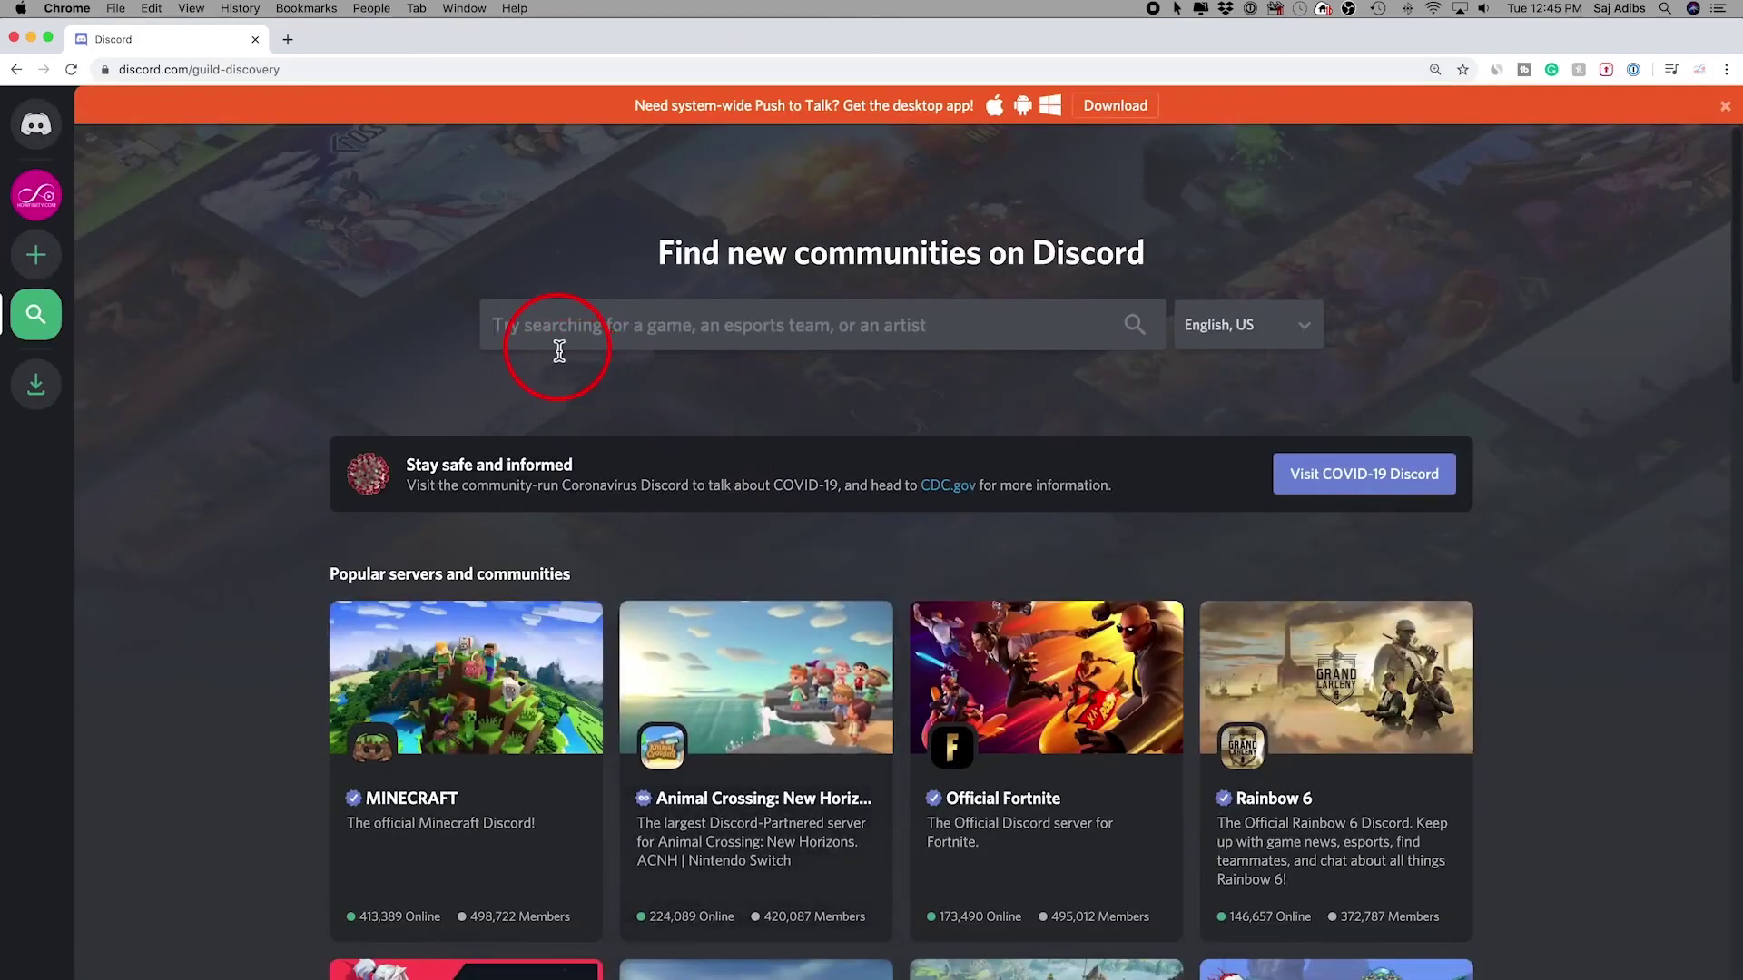
Search communities for 'world of warcraft' and preview the Wowhead server.
text(w)
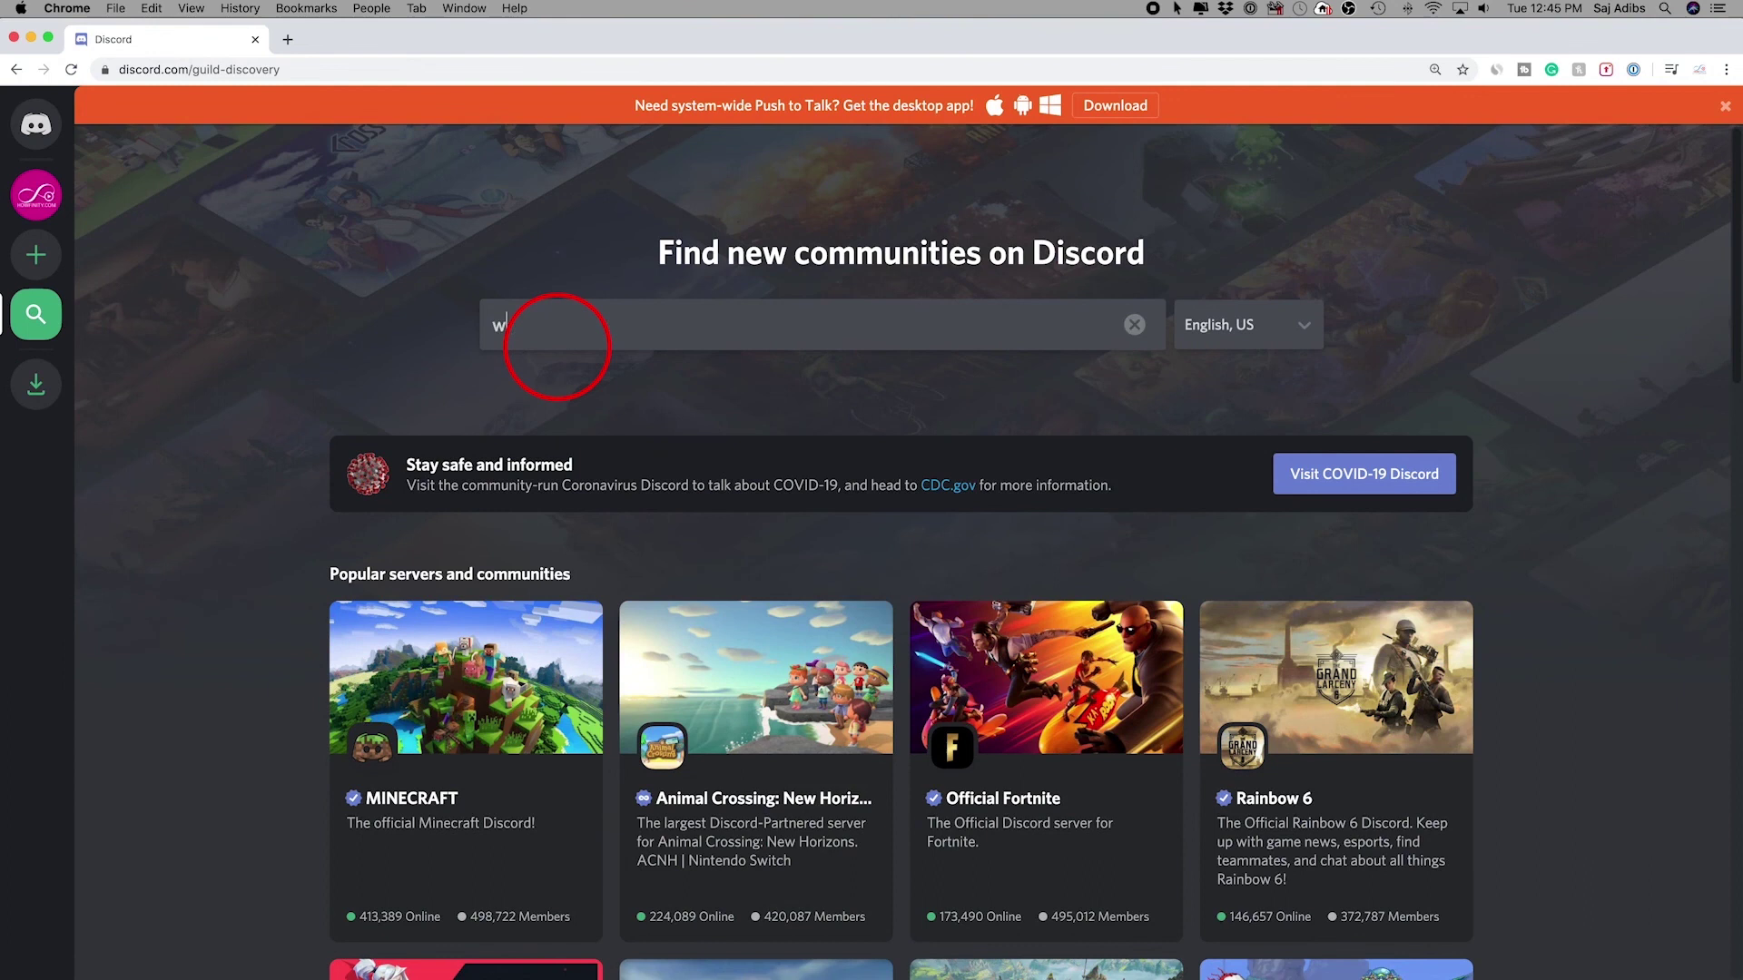
text(orld of warcraft)
key(Return)
scroll(425, 672, down, 2)
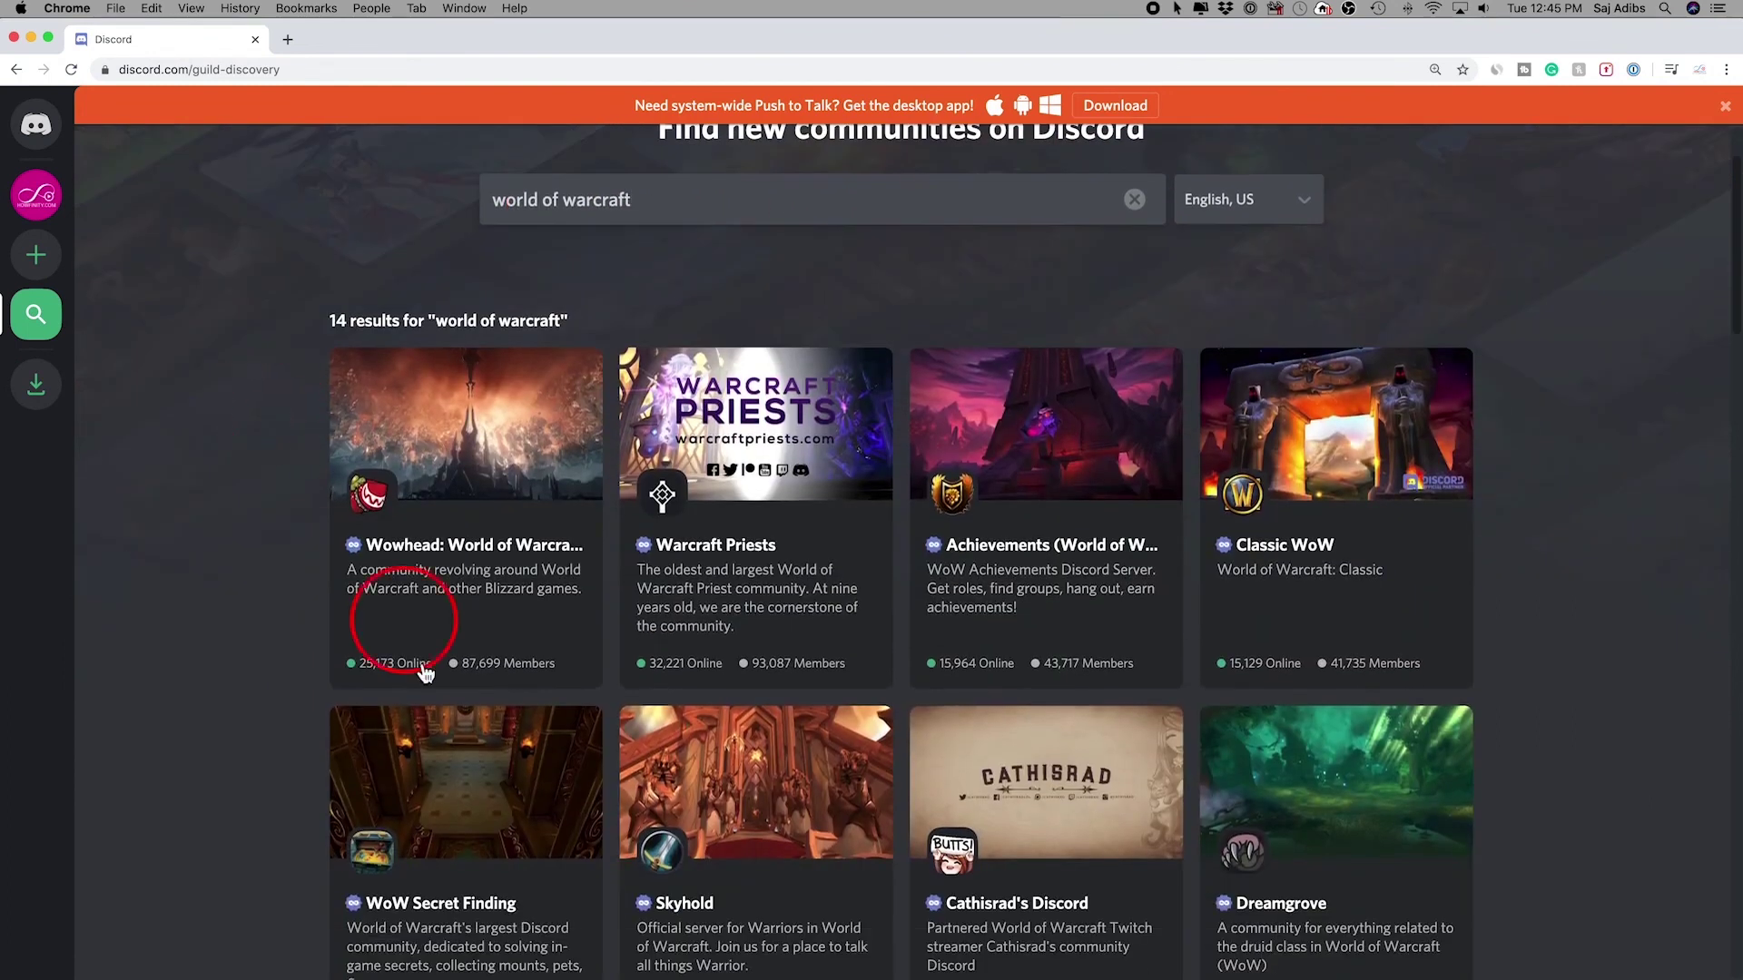
click(425, 672)
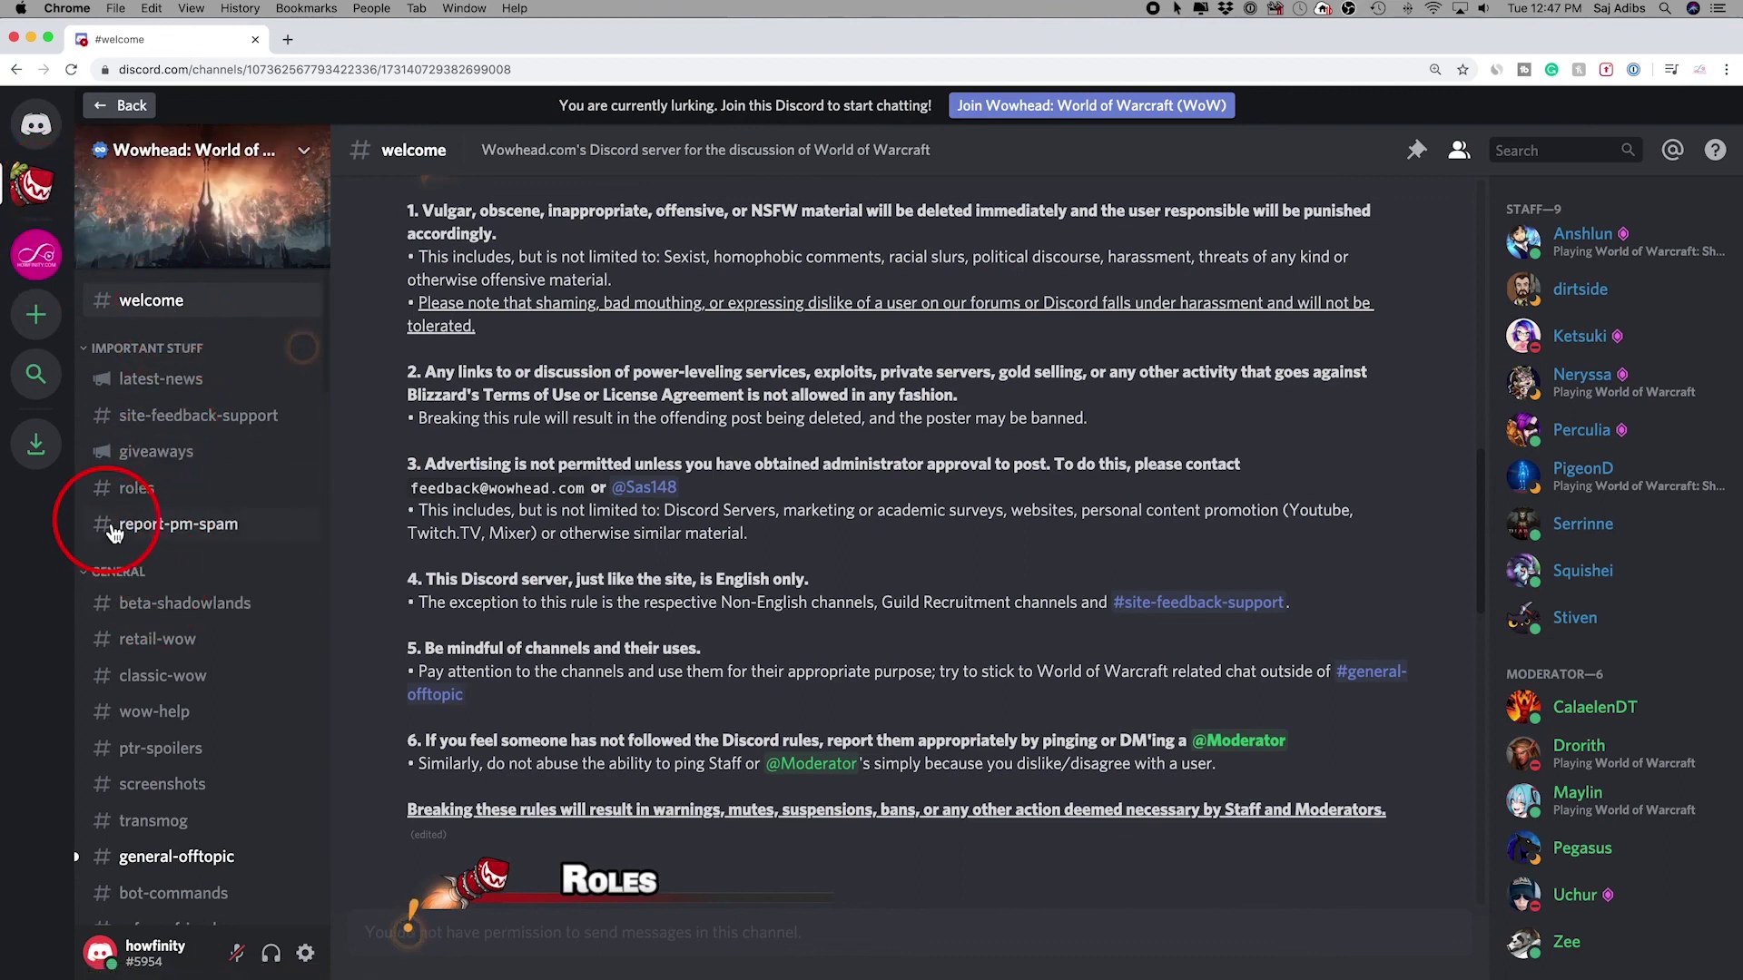
View Wowhead's #latest-news channel, return to Howfinity, then reopen Explore.
click(160, 378)
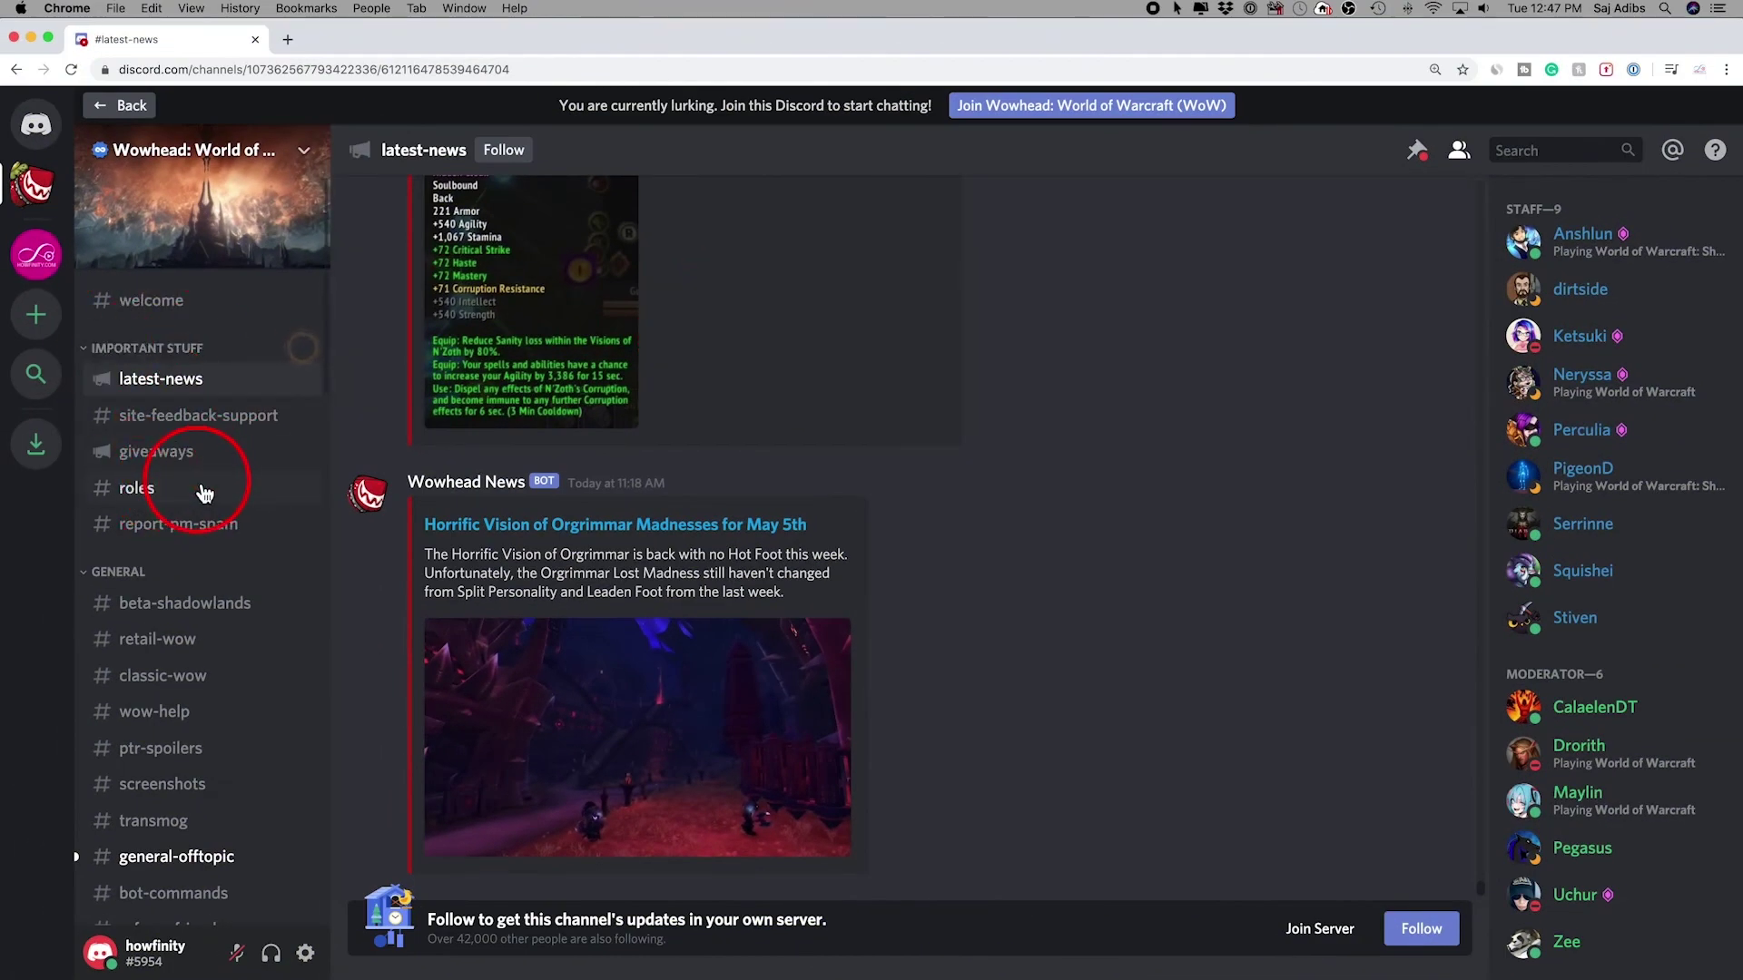
click(41, 212)
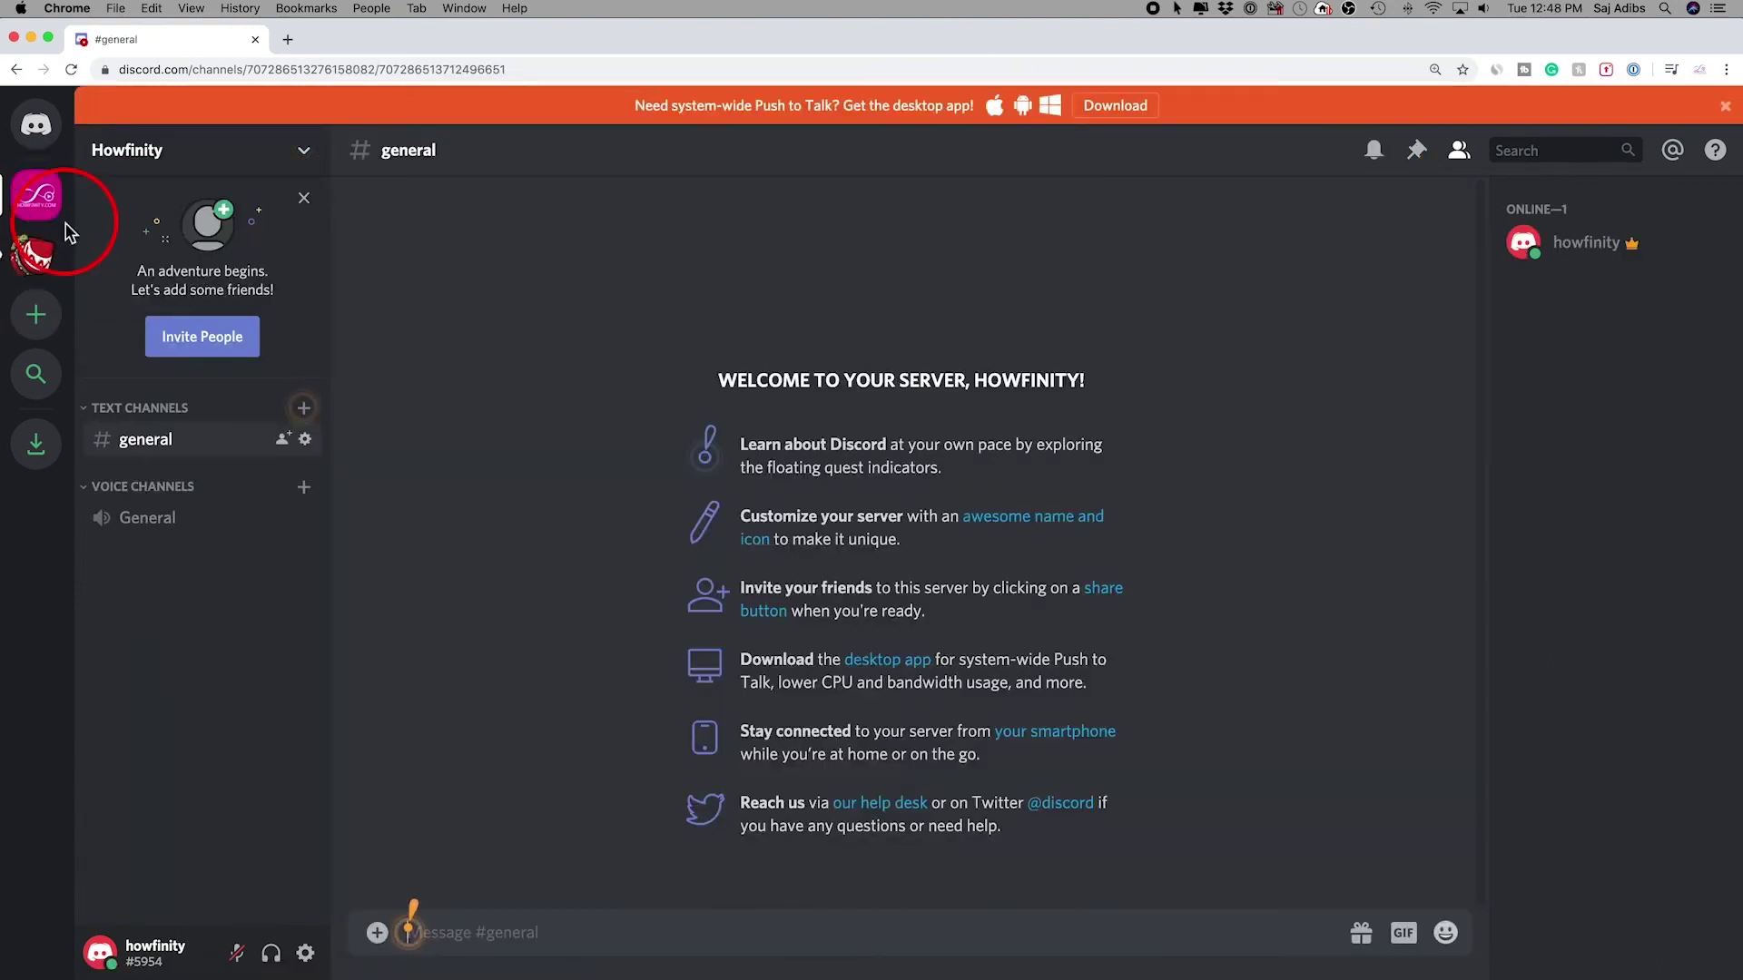
click(37, 373)
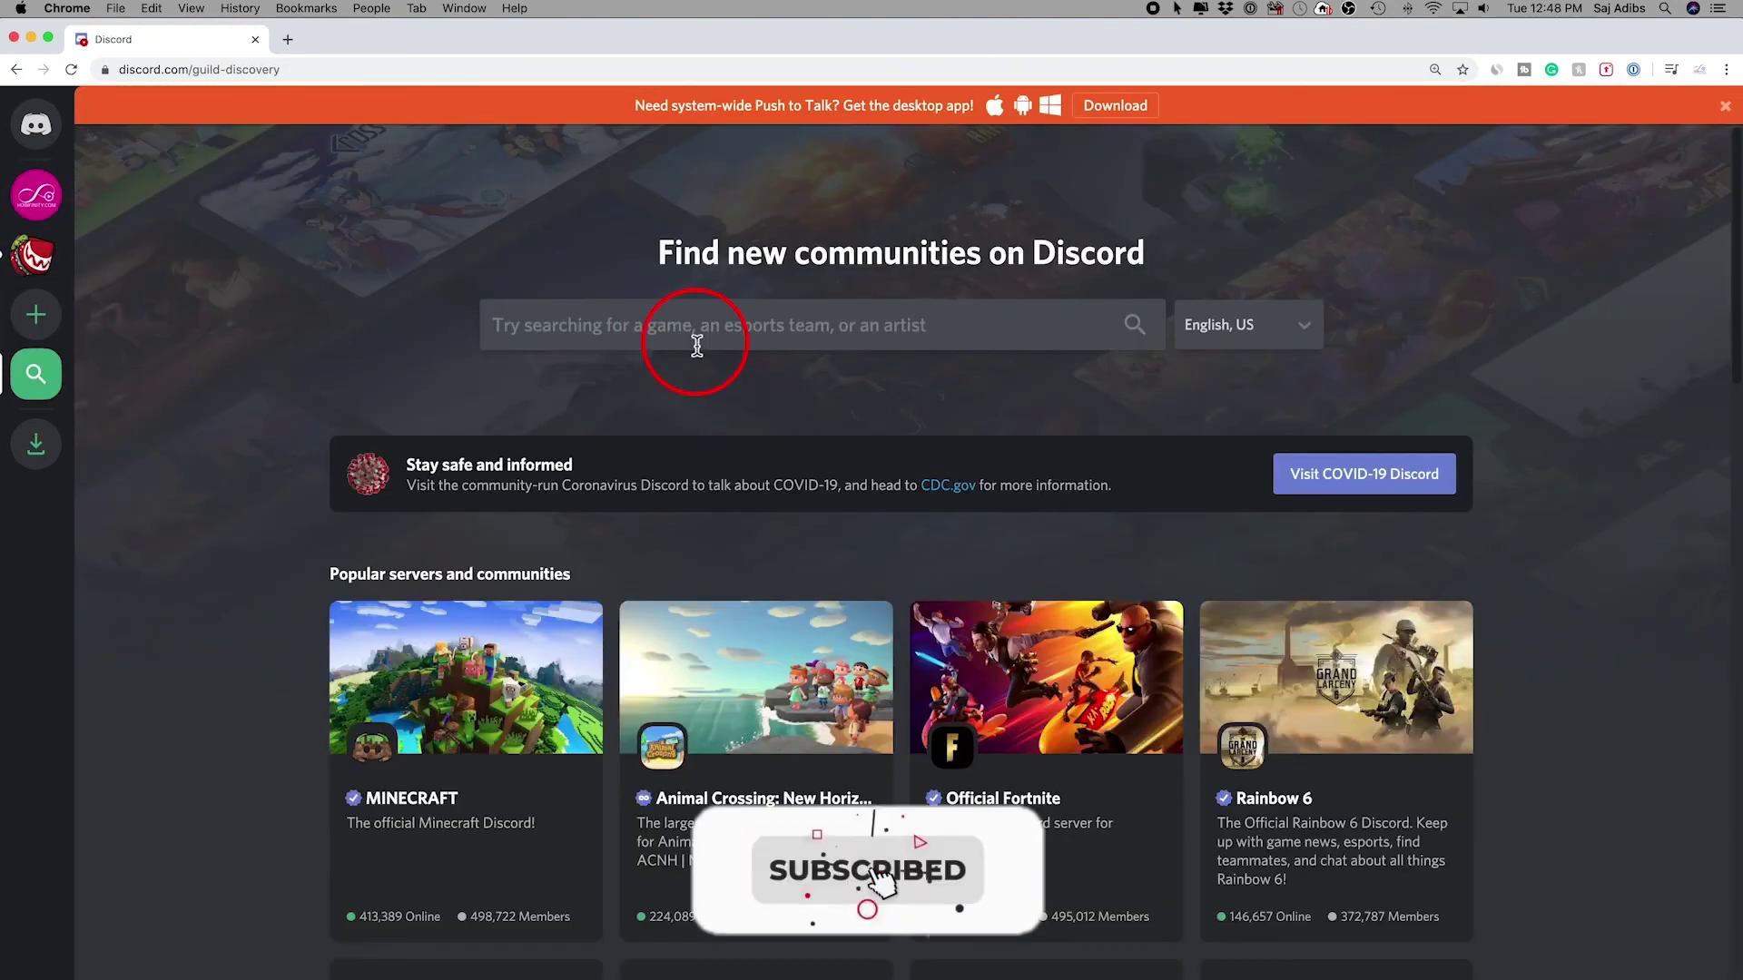